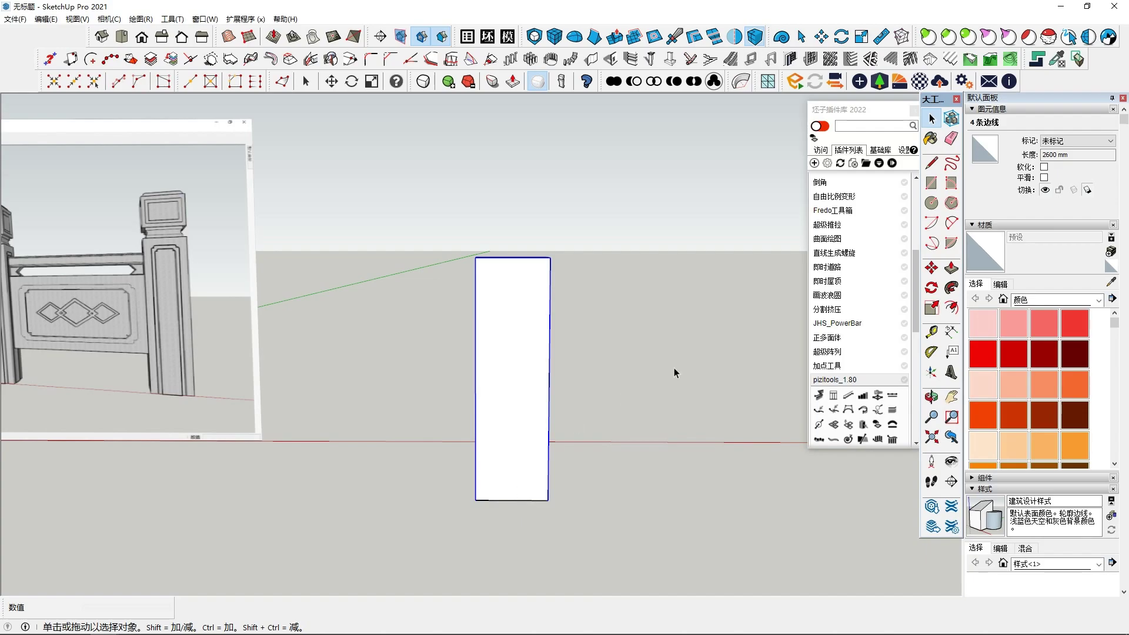
Offset the two vertical edges and the top edge of the pillar's front face inward as an inset outline
left_click(950, 308)
left_click(522, 259)
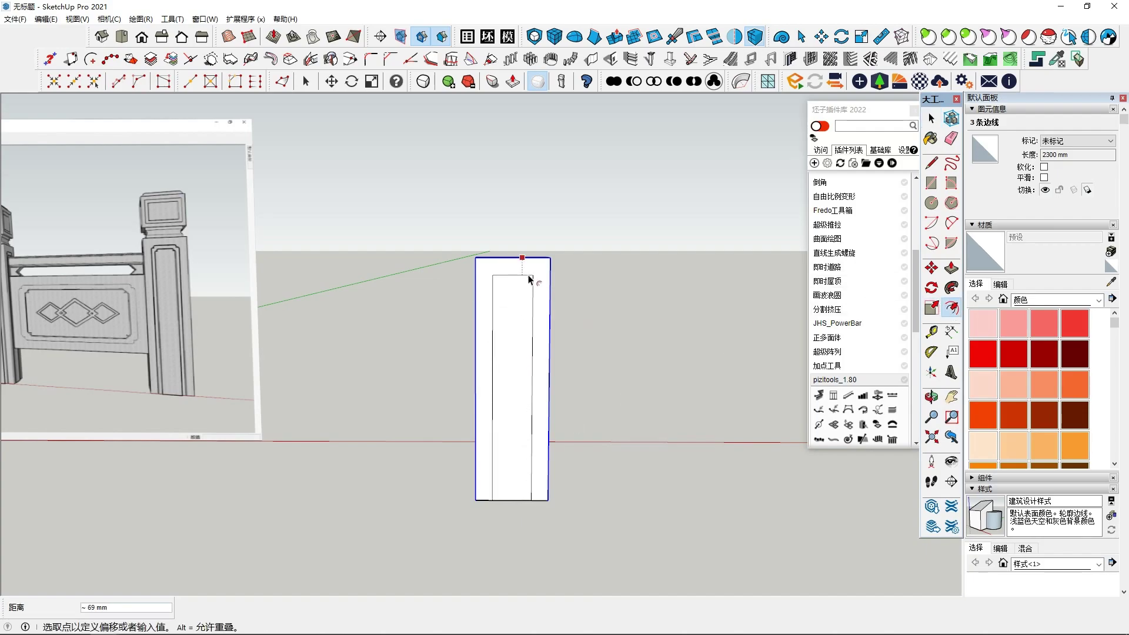
left_click(531, 276)
key("space")
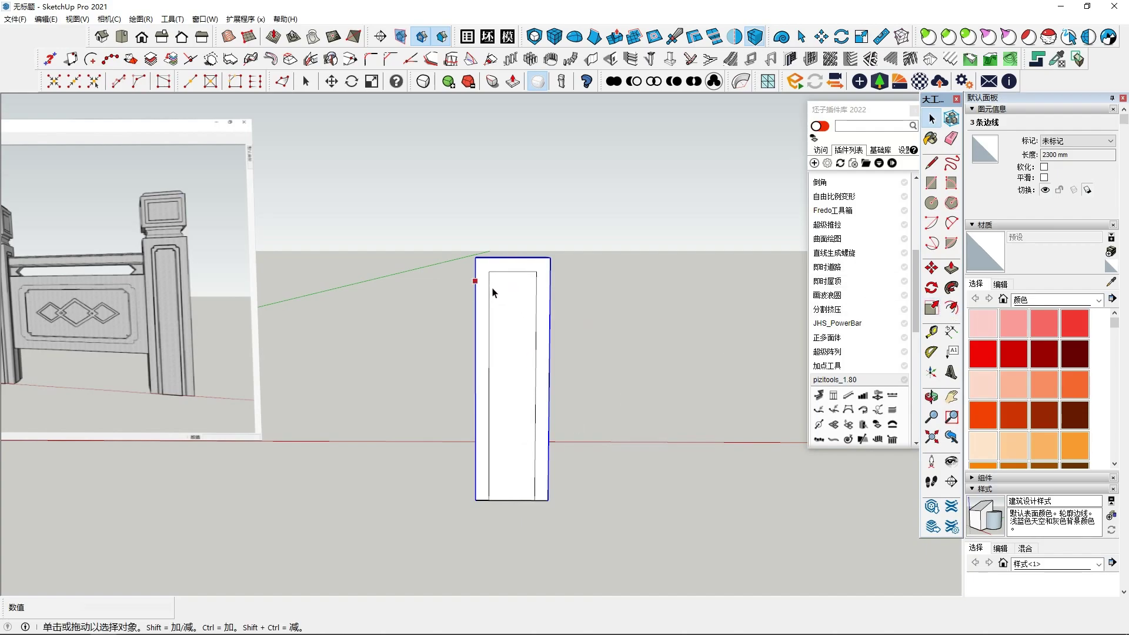
Fillet the two upper corners of the inset outline on the pillar's front face
left_click(488, 294)
scroll(476, 276, "up", 1)
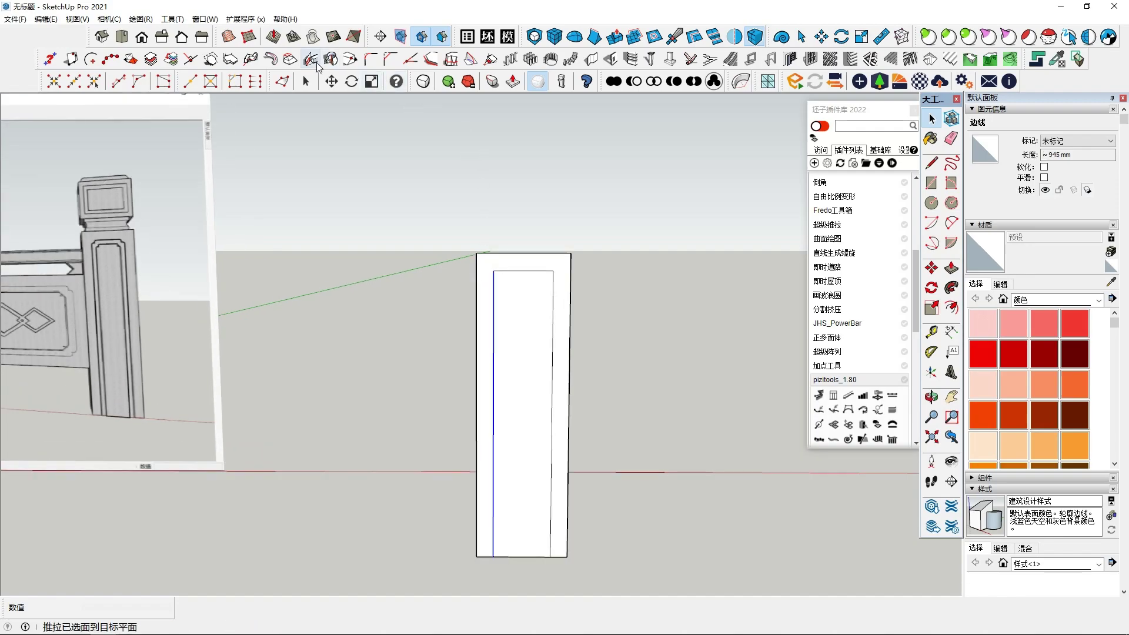
left_click(372, 61)
left_click(493, 302)
left_click(521, 271)
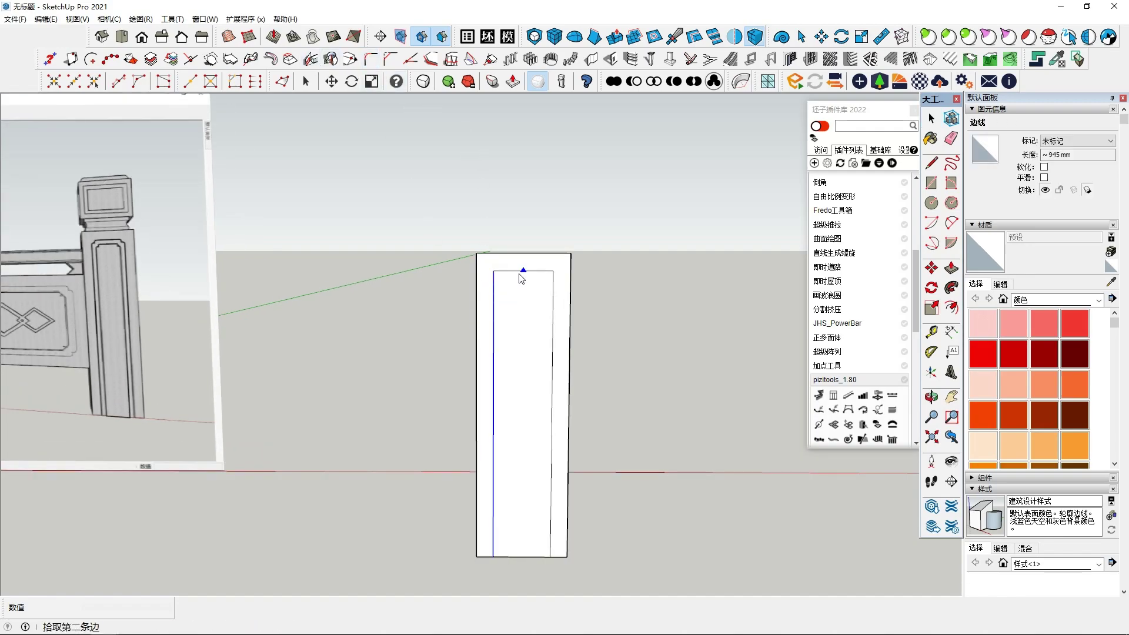
left_click(545, 344)
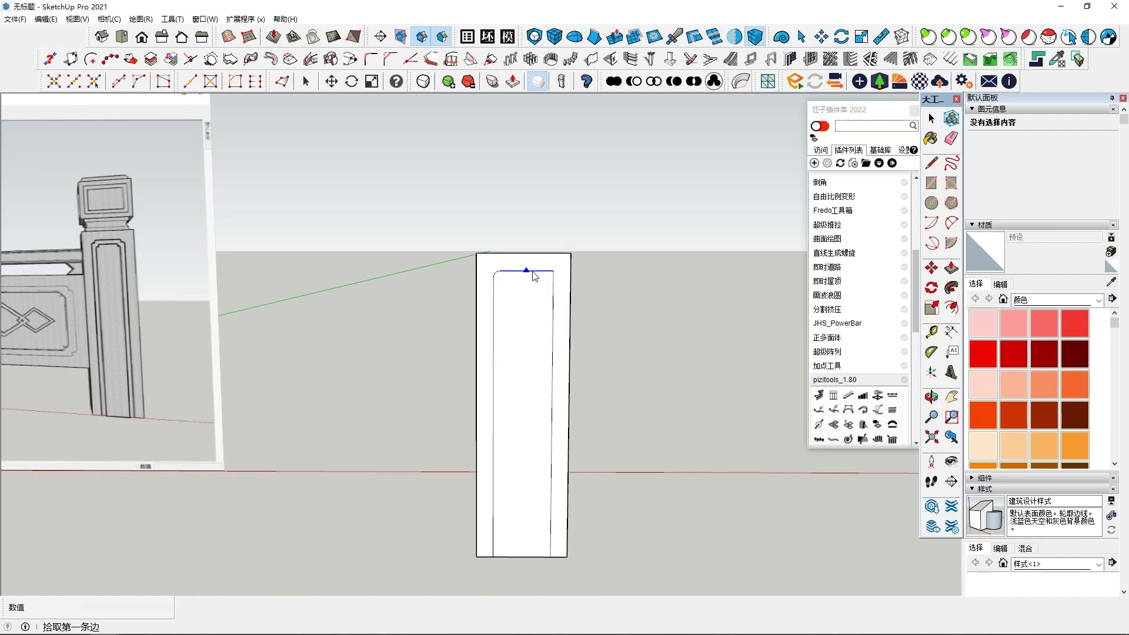
left_click(552, 307)
key("Return")
Try to offset the full boundary of the rounded panel face inward
left_click(516, 350)
left_click(577, 350)
left_click(593, 353)
left_click(588, 351)
left_click(529, 347)
left_click(569, 351)
key("space")
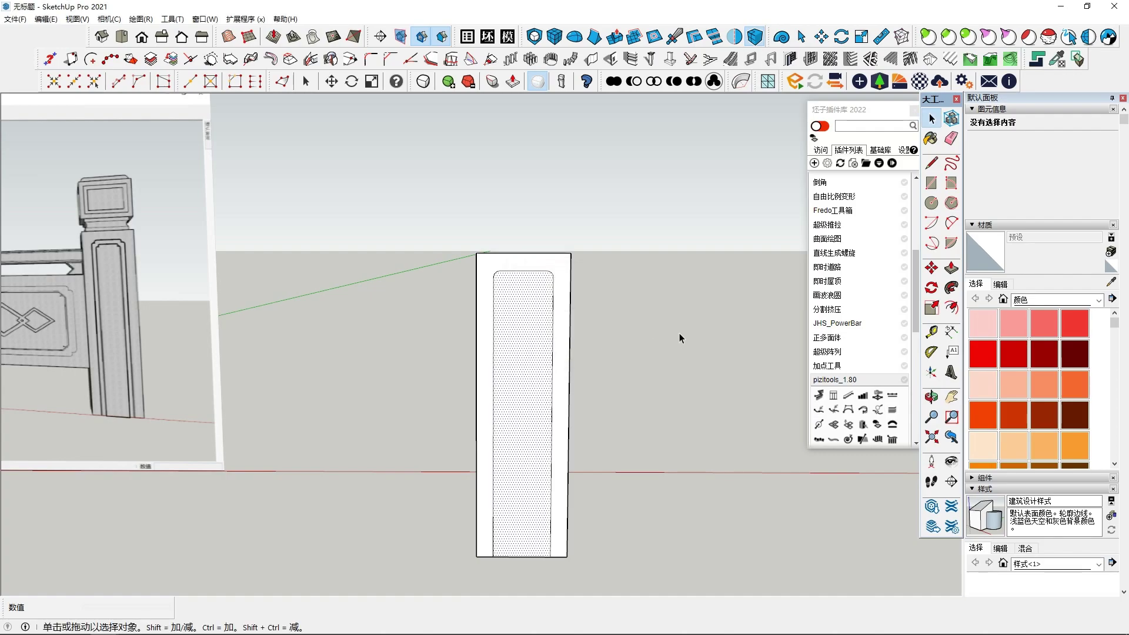
left_click(951, 307)
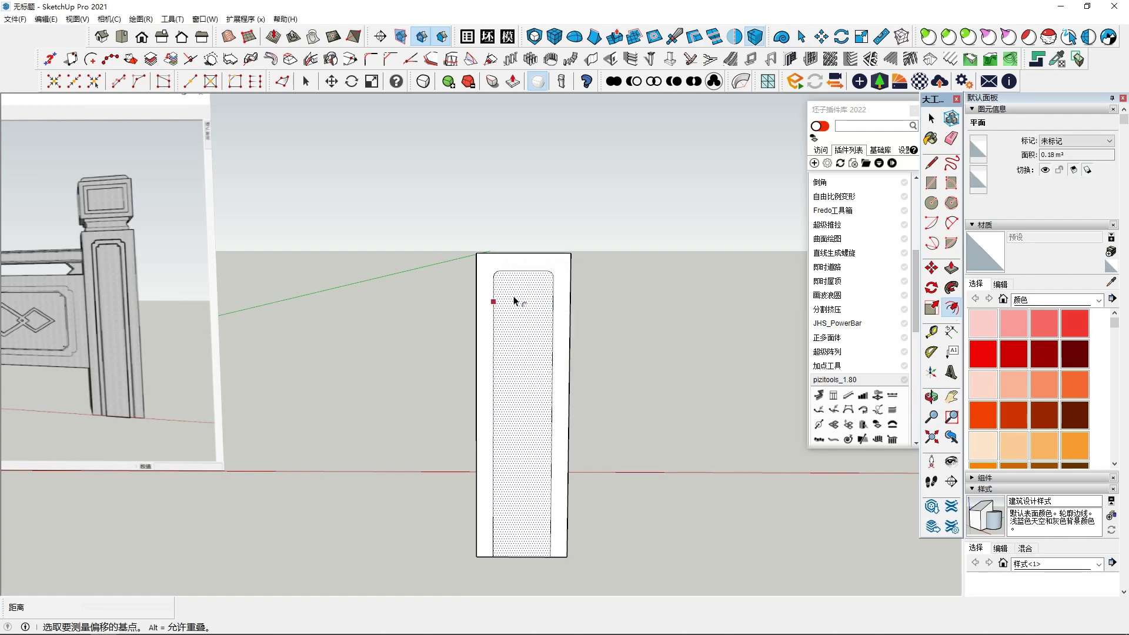
left_click(536, 278)
key("space")
scroll(525, 319, "up", 1)
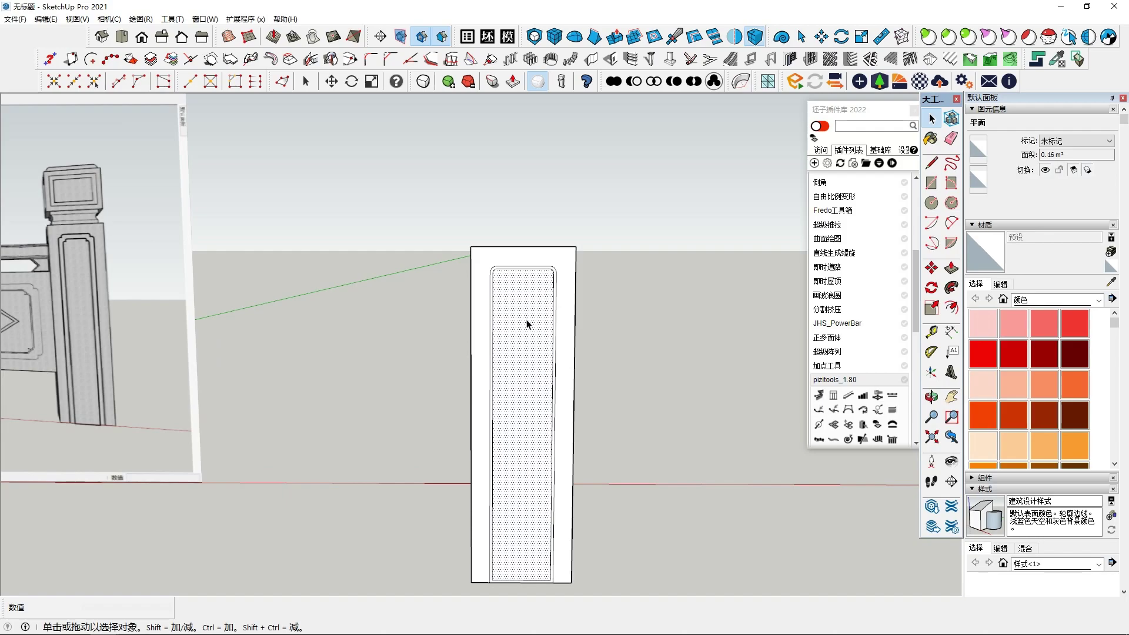
left_click(525, 438, "shift")
Offset only the rounded panel's side and top edges inward, leaving out its face and bottom edge
double_click(517, 347)
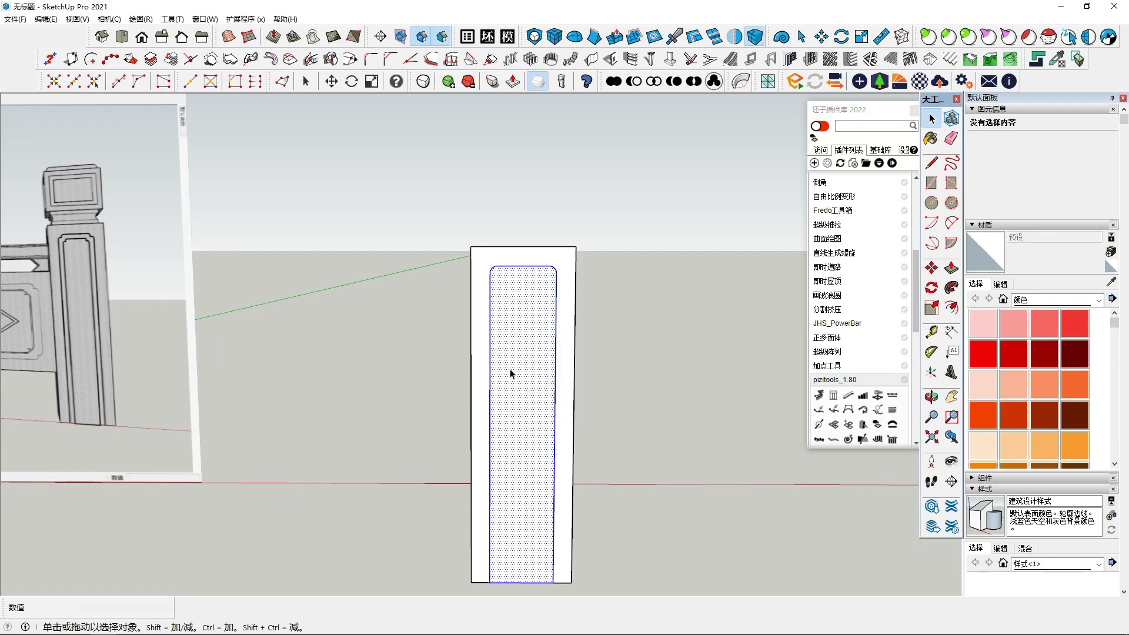
left_click(517, 361, "shift")
left_click(524, 579, "shift")
left_click(529, 575, "shift")
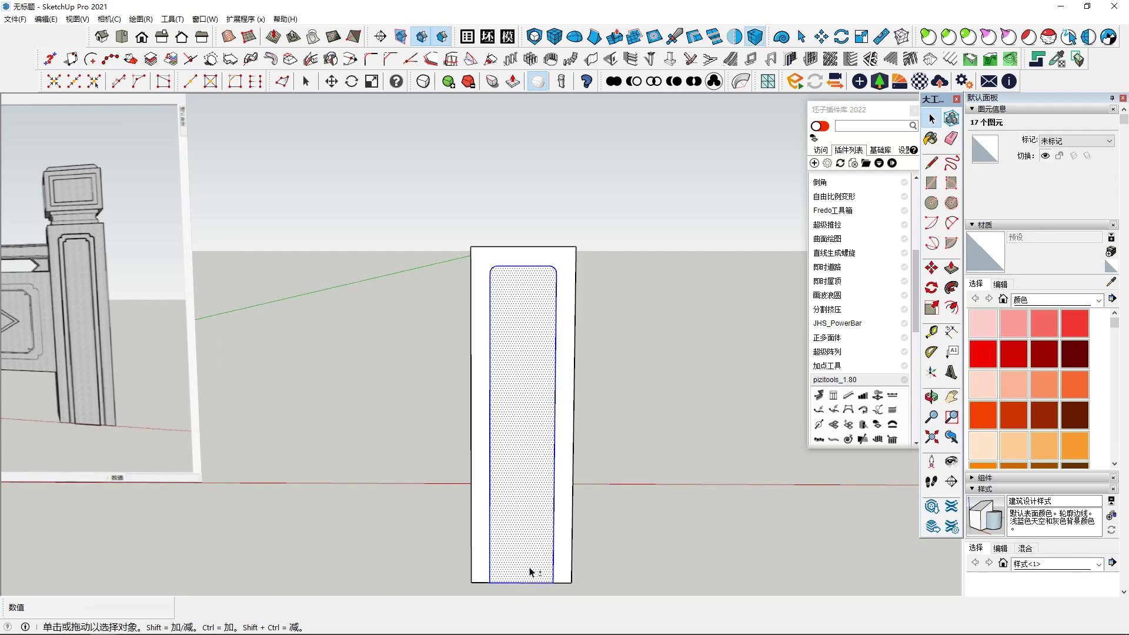
left_click(527, 583, "shift")
left_click(950, 307)
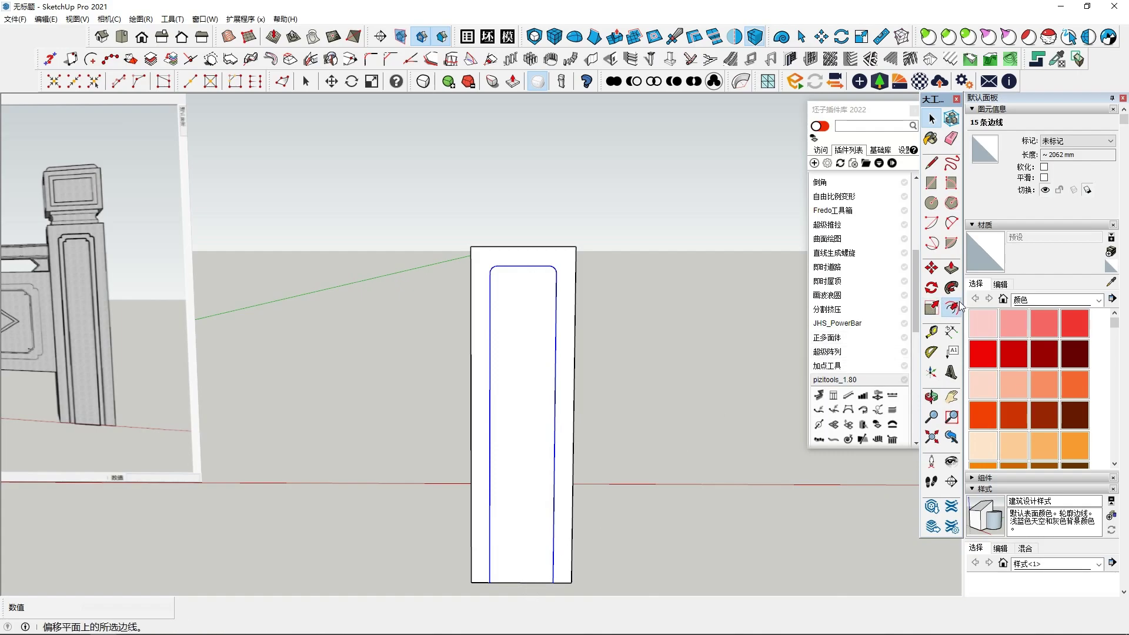
left_click(529, 273)
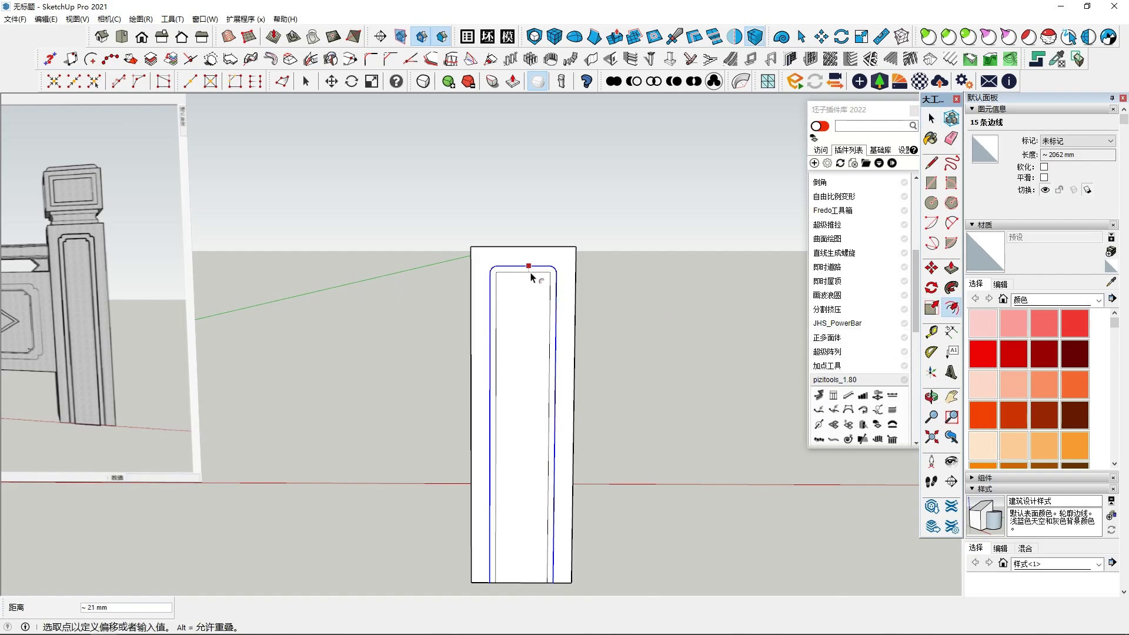
left_click(533, 306)
Scale the inner panel face to about 0.98 of its height and narrow its width about the centre
left_click(932, 307)
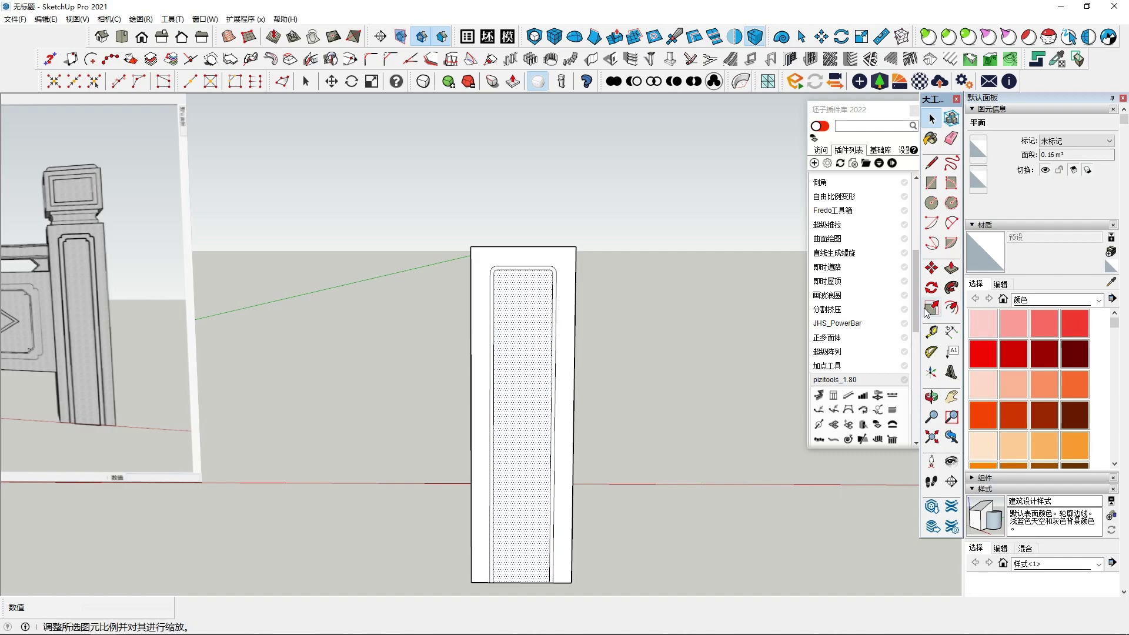
left_click(496, 300)
left_click_drag(523, 270, 523, 276)
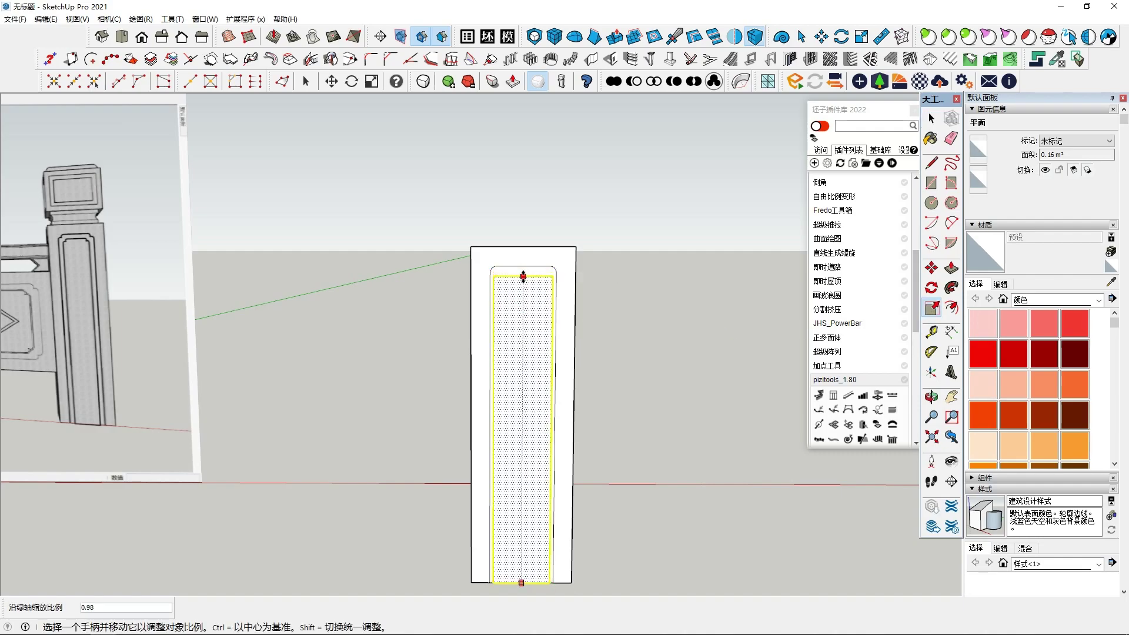
left_click_drag(559, 433, 547, 433, "ctrl")
Push the strip between the two panel outlines 12 mm into the pillar with Push/Pull
middle_click_drag(534, 316, 419, 354)
key("space")
scroll(470, 283, "up", 5)
key("p")
left_click(583, 286)
type("-12")
key("Return")
Select the pillar's front face with its grooved panel and mark the top face's centre point from three of its corners
scroll(583, 287, "down", 5)
middle_click_drag(580, 345, 333, 333)
key("space")
middle_click_drag(454, 526, 361, 268)
left_click_drag(473, 611, 474, 605)
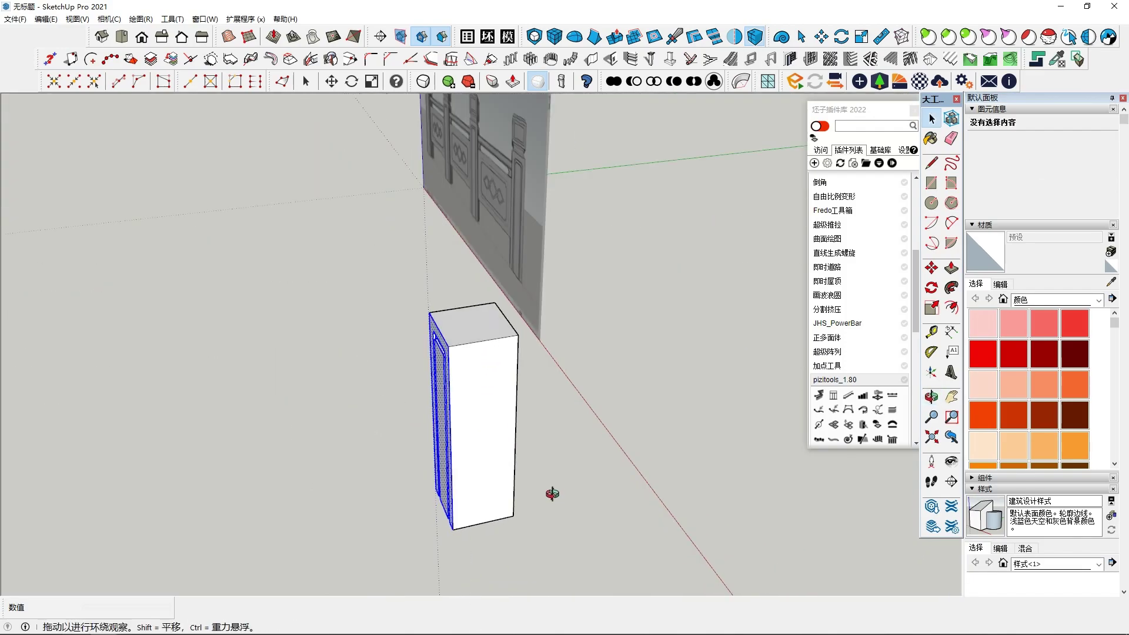
middle_click_drag(526, 466, 529, 376)
left_click(91, 59)
middle_click_drag(488, 300, 460, 299)
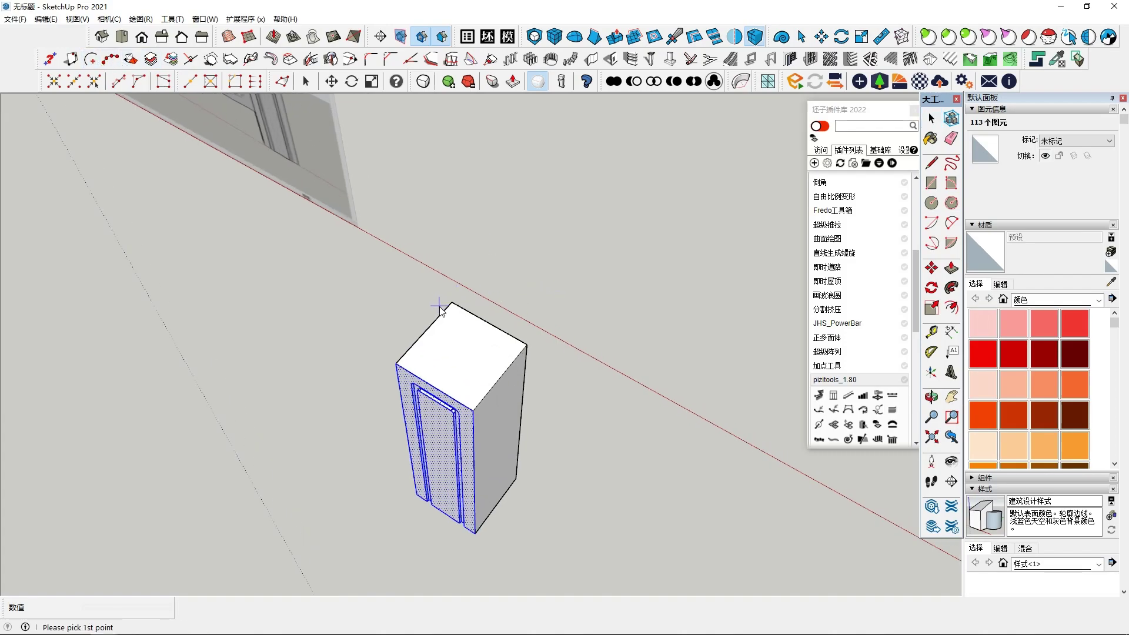
left_click(528, 345)
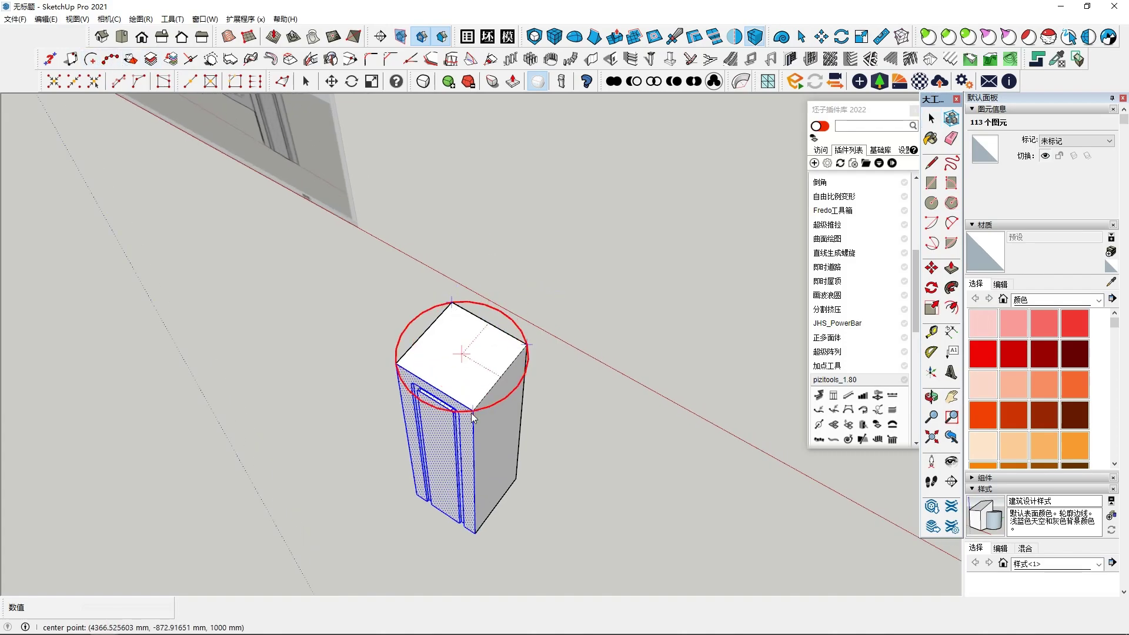
middle_click_drag(537, 373, 608, 422)
Rotate-copy the selected panel face by 90° around the top centre point, making 3 copies for the other sides
left_click(931, 287)
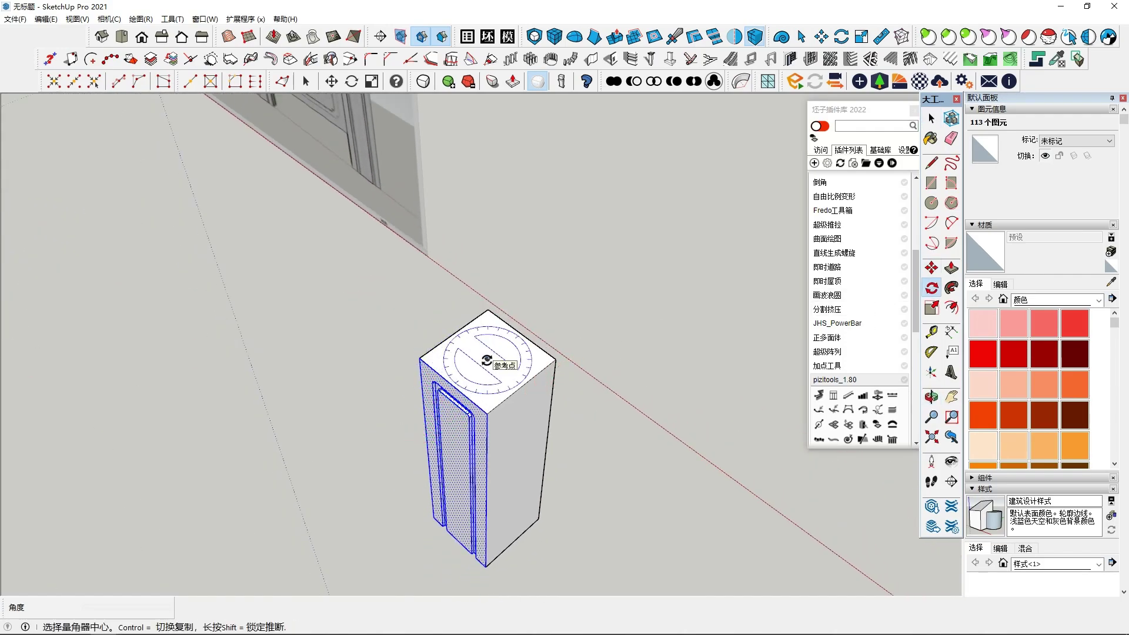
scroll(487, 360, "down", 2)
left_click(487, 359)
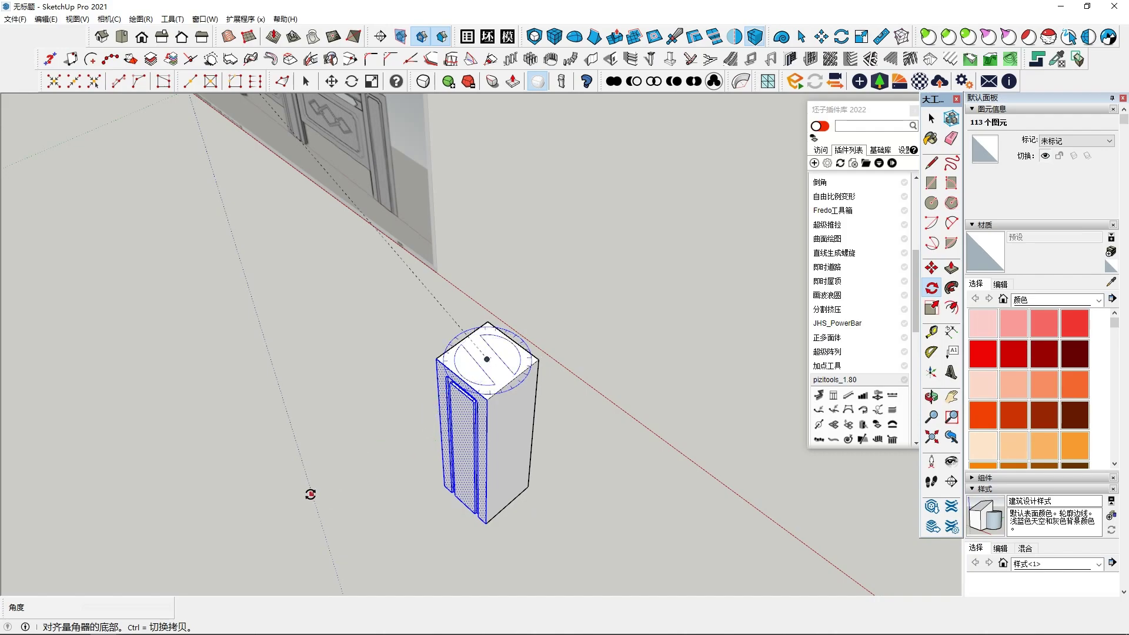
left_click(297, 512)
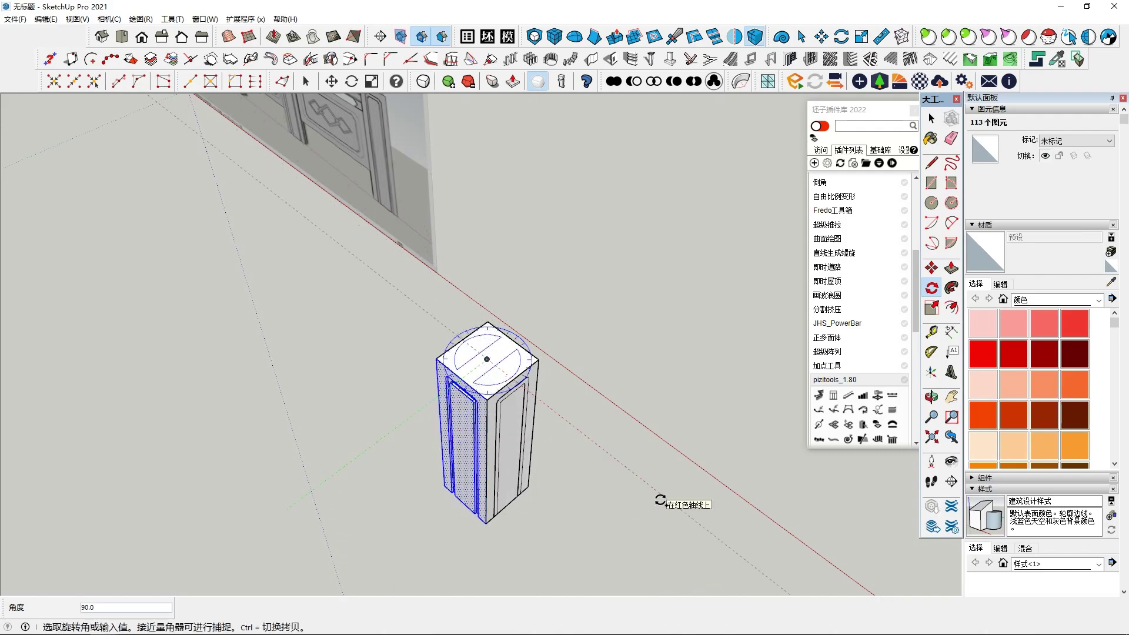
left_click(659, 499)
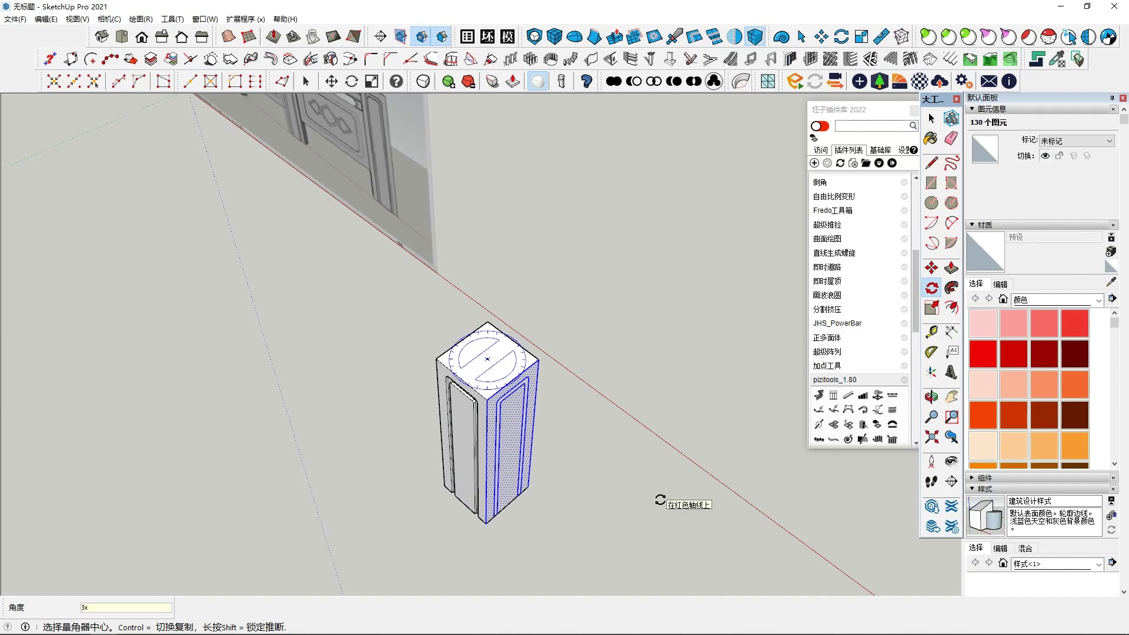
key("space")
Examine the copied grooved panels around the sides of the pillar
scroll(559, 400, "up", 3)
left_click(433, 349)
middle_click_drag(414, 348, 364, 348)
left_click(106, 346)
middle_click_drag(106, 347, 177, 298)
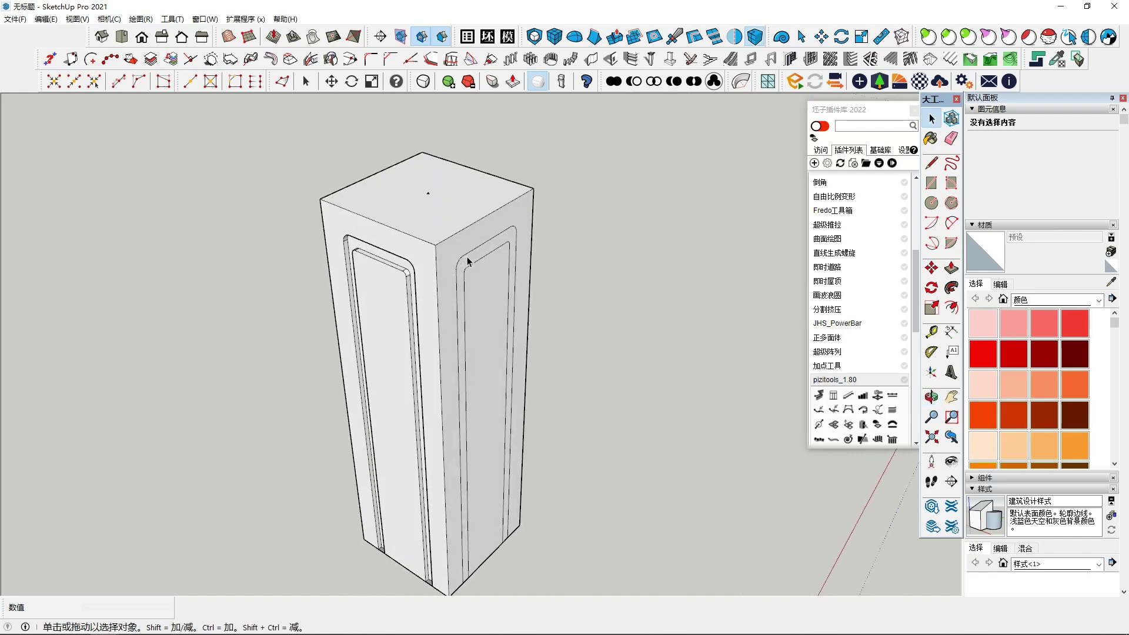
middle_click_drag(349, 283, 207, 433)
scroll(440, 306, "down", 5)
middle_click_drag(441, 306, 449, 321)
Offset the boundary of the pillar's top face inward to form a smaller square
left_click(458, 326)
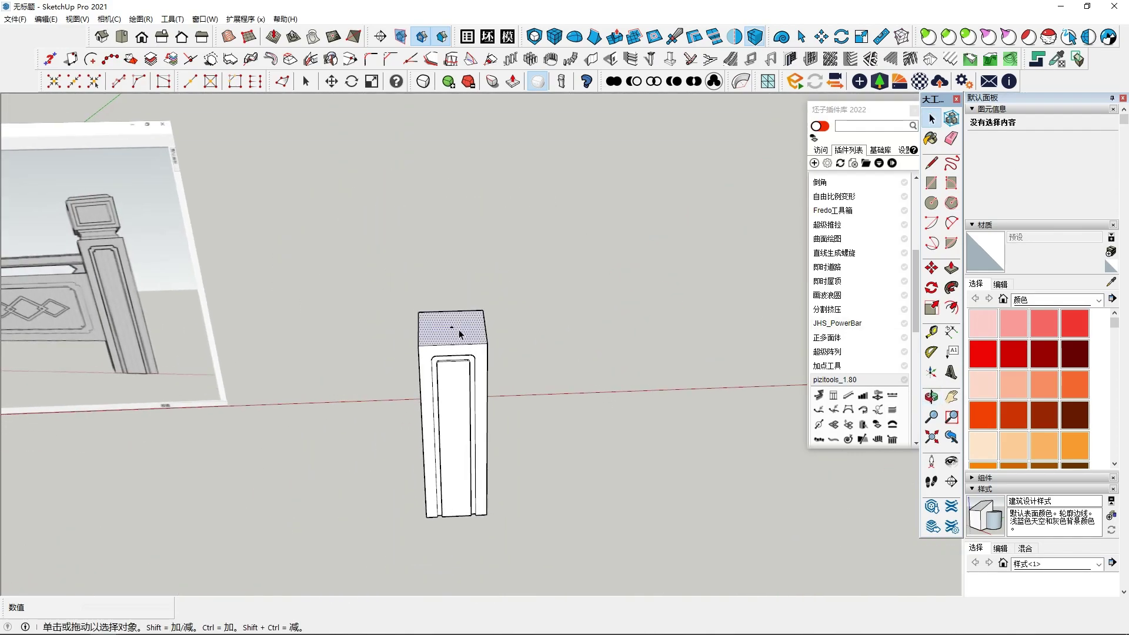
left_click(950, 307)
scroll(517, 253, "up", 3)
left_click(435, 345)
left_click(440, 354)
key("space")
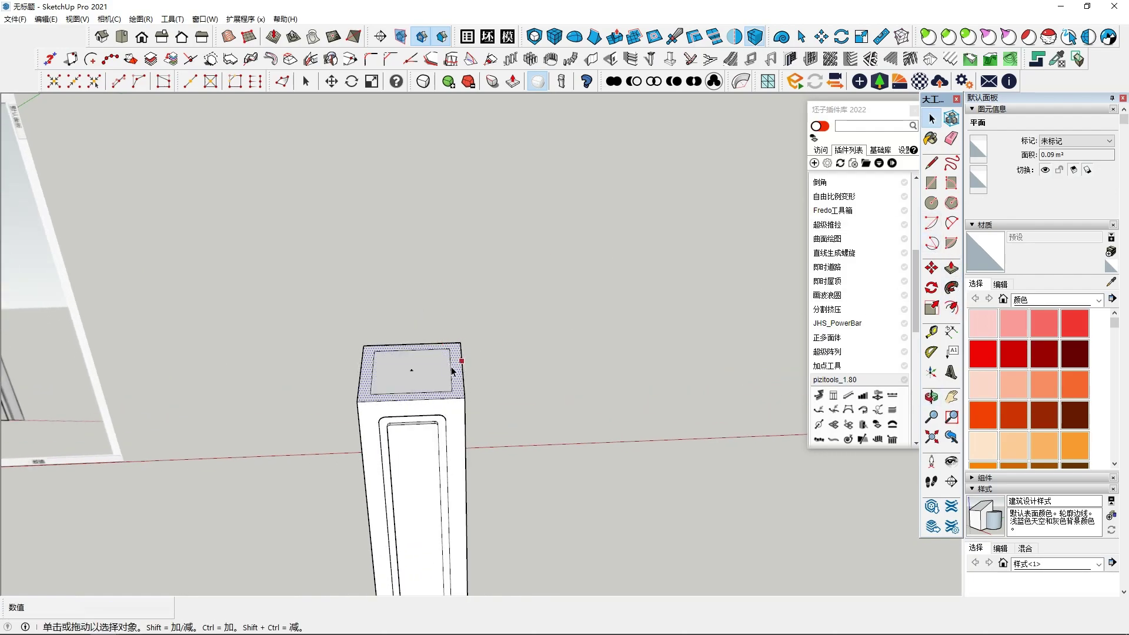
Pull the inner square on the pillar's top up 31 mm
scroll(517, 350, "down", 3)
left_click(951, 269)
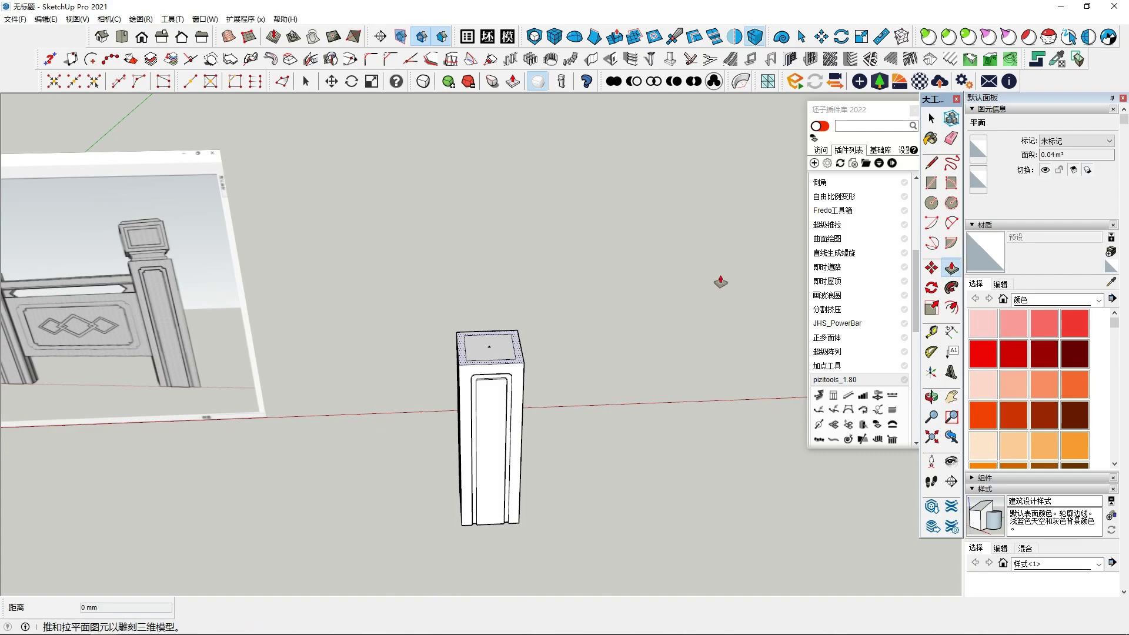
scroll(520, 336, "up", 3)
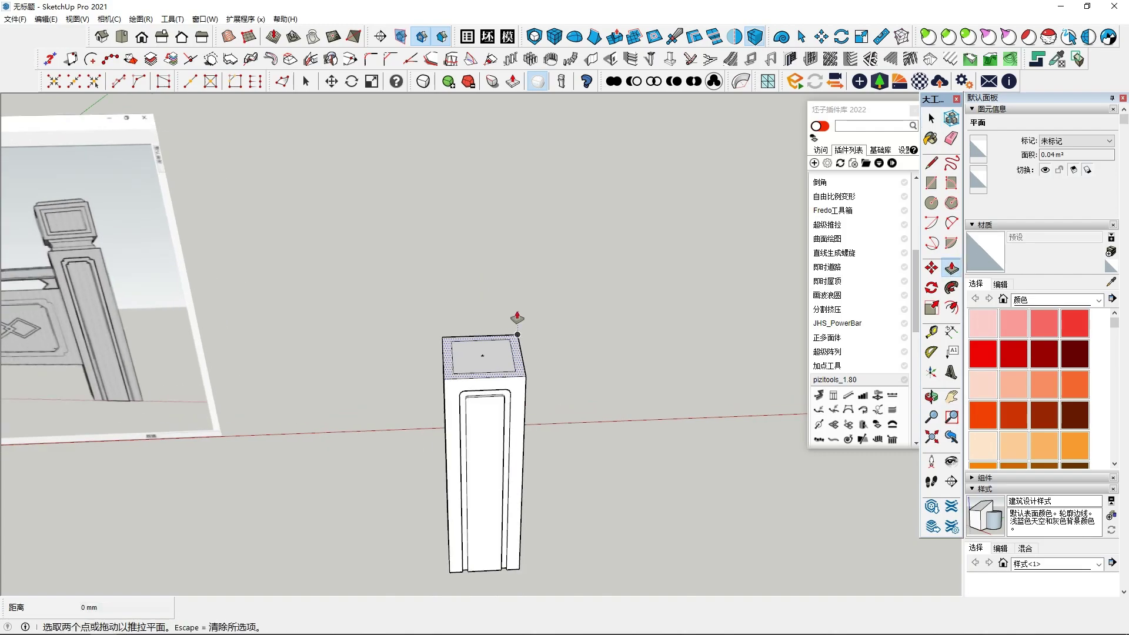
left_click(523, 374)
key("Escape")
left_click(520, 373)
key("Escape")
left_click(484, 364)
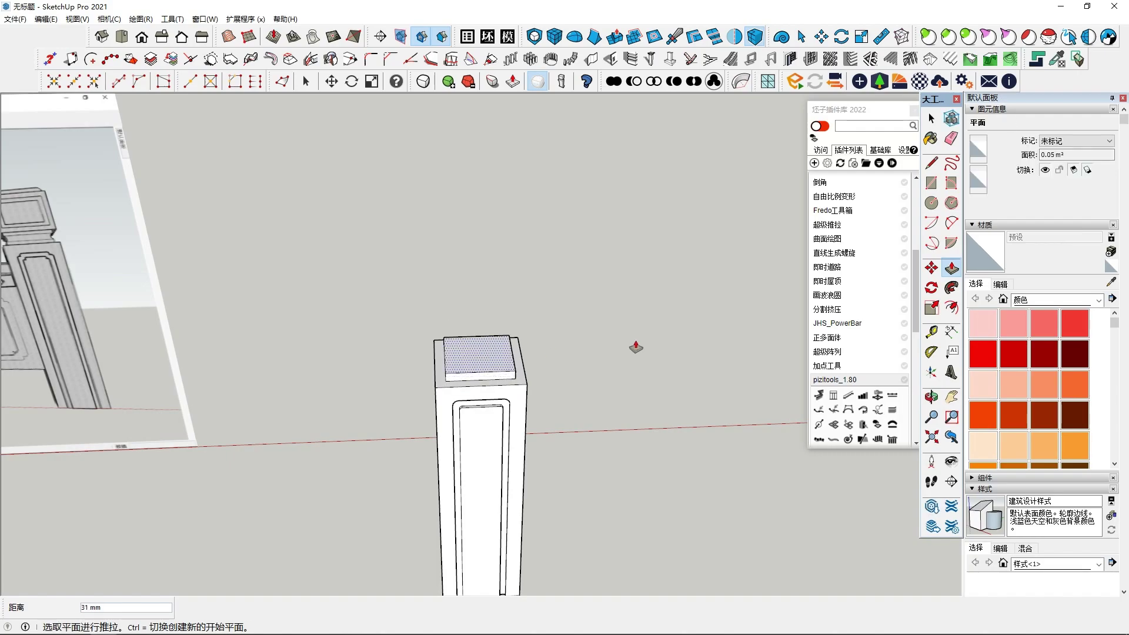
Pull up a second tier from the raised block's top face and taper it by scaling that face to about 0.87 about its centre
left_click(477, 354)
left_click(469, 355)
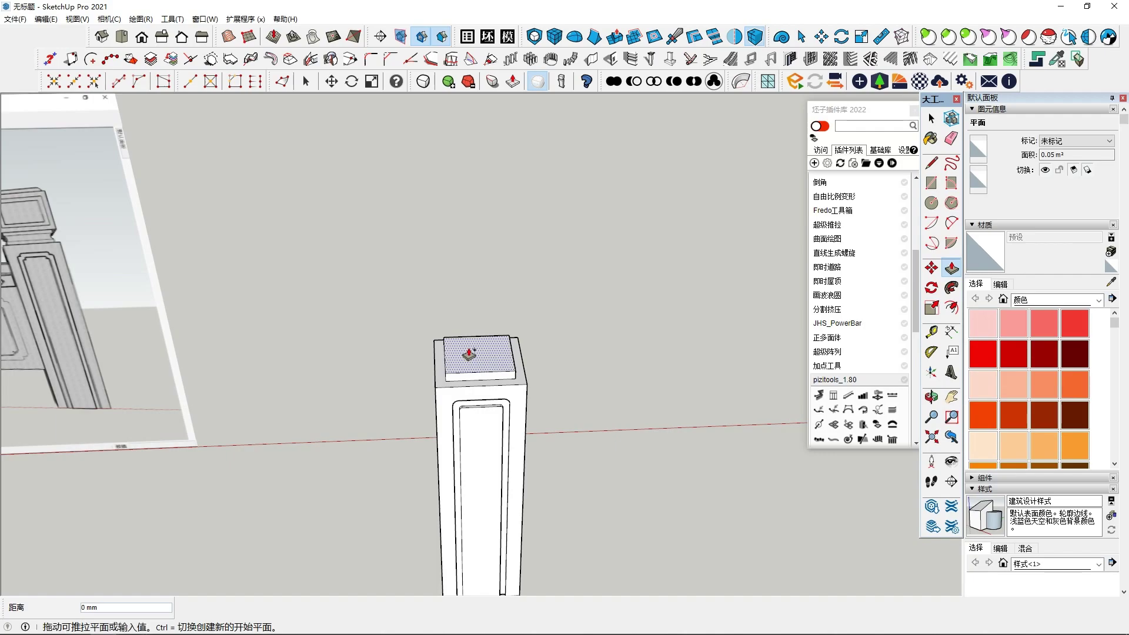
left_click(474, 349)
key("s")
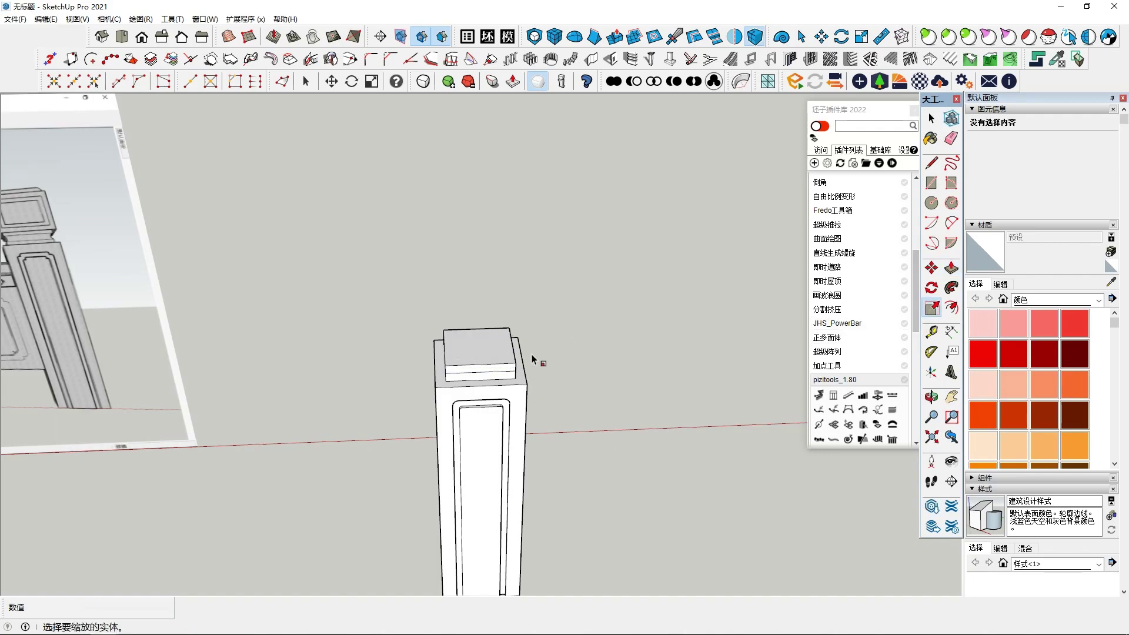
left_click(516, 363)
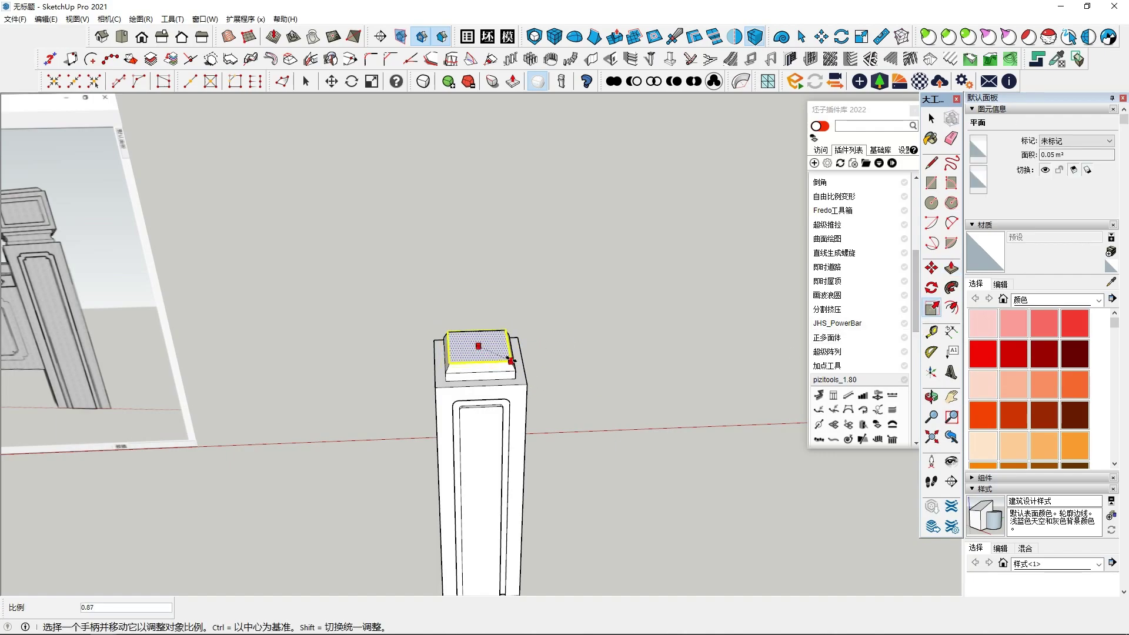
left_click(510, 360)
Pull up a third tier of 20 mm from the tapered block's top face
middle_click_drag(510, 359, 492, 321)
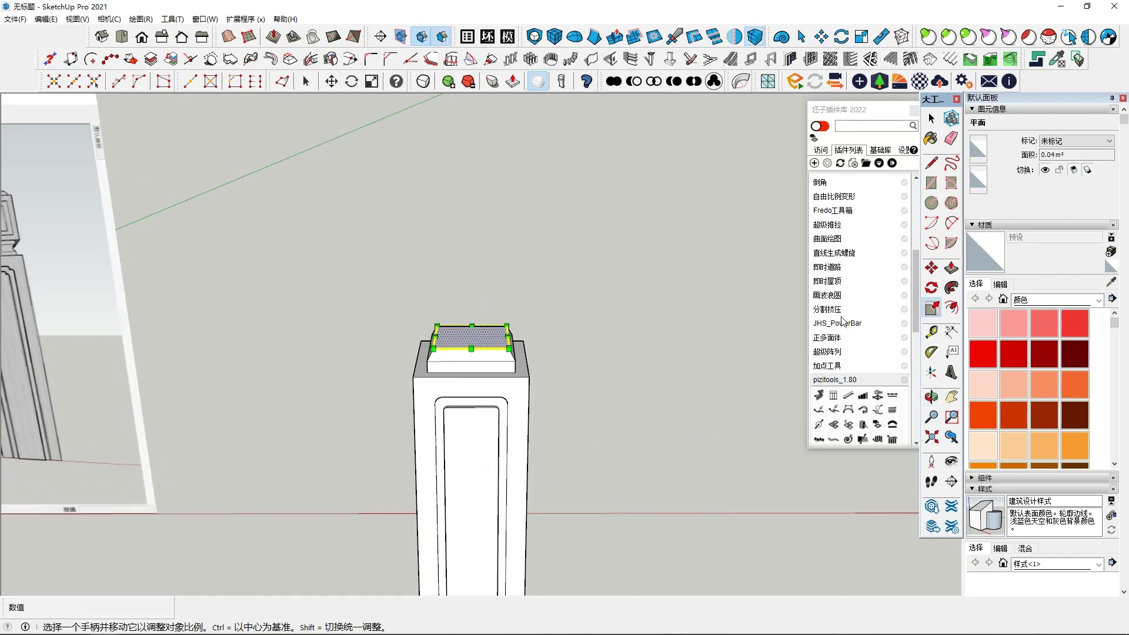
left_click(951, 268)
scroll(377, 414, "down", 2)
middle_click_drag(377, 413, 400, 414, "shift")
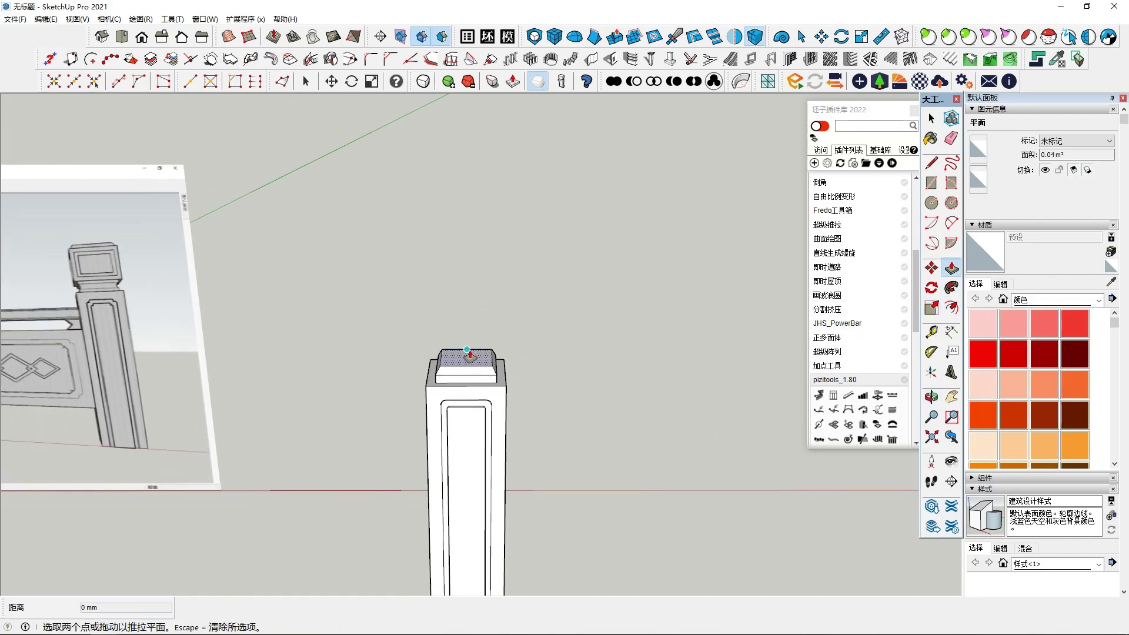
left_click(469, 356)
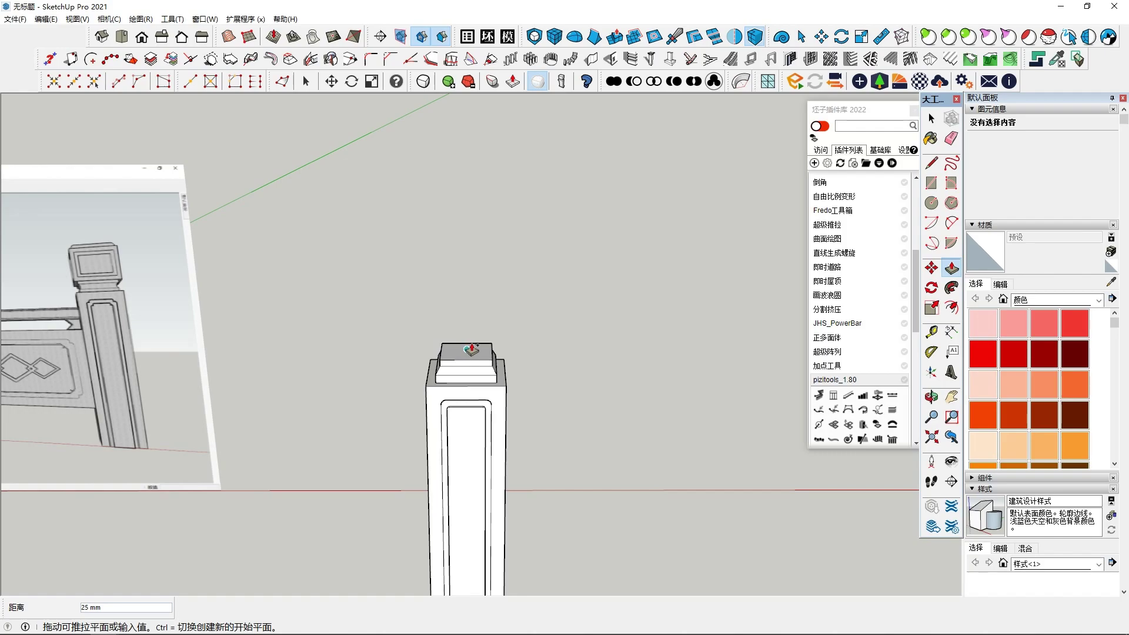
left_click(467, 353)
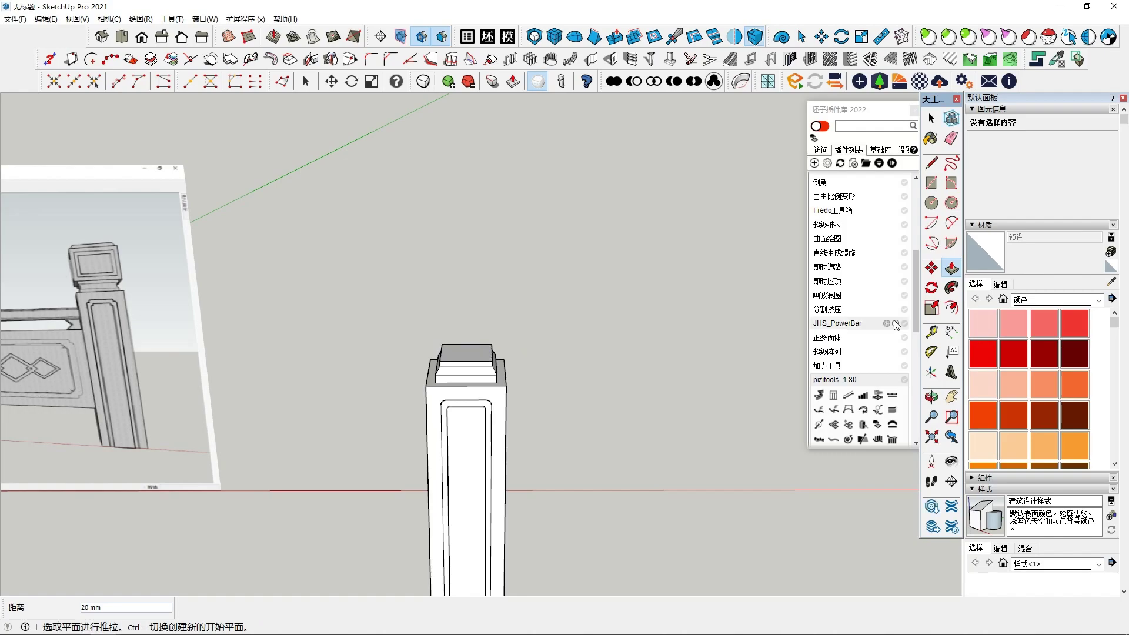
Flare the third tier by scaling its top face to about 1.10 about its centre
left_click(934, 310)
middle_click_drag(495, 362, 486, 393)
left_click(481, 361)
left_click(492, 371, "ctrl")
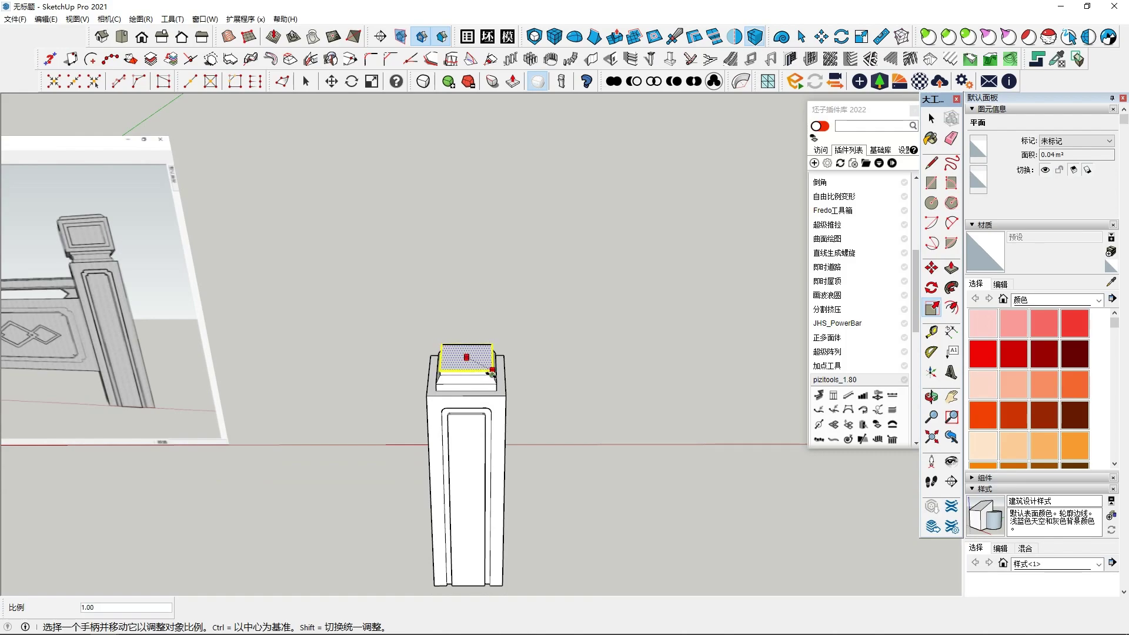
key("Escape")
middle_click_drag(490, 338, 493, 303)
left_click(493, 360, "ctrl")
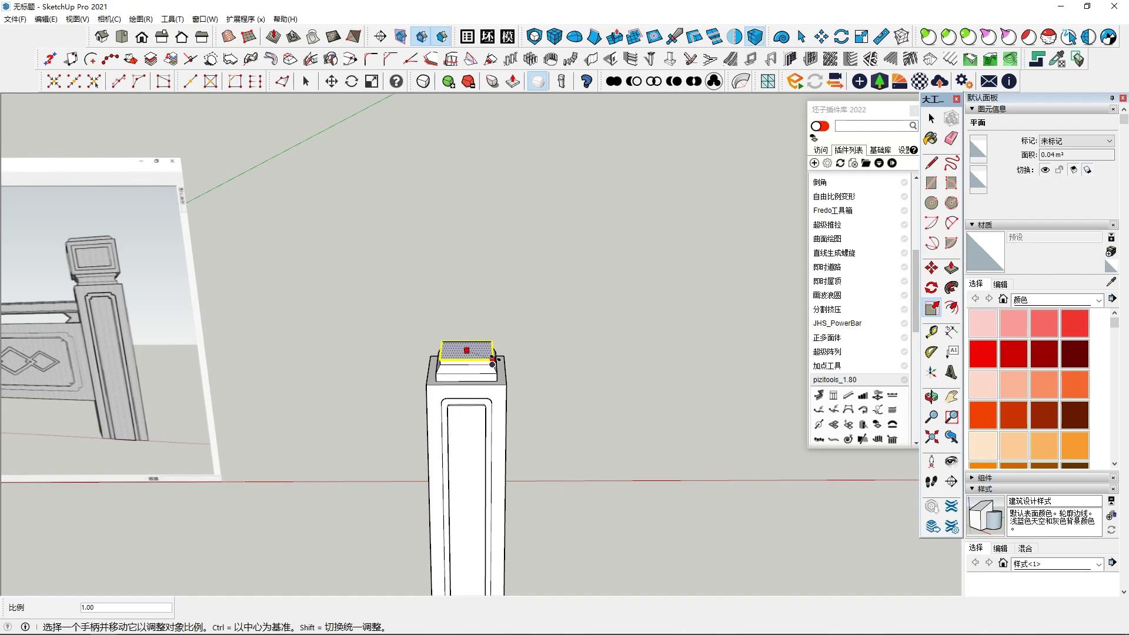
scroll(493, 360, "up", 3)
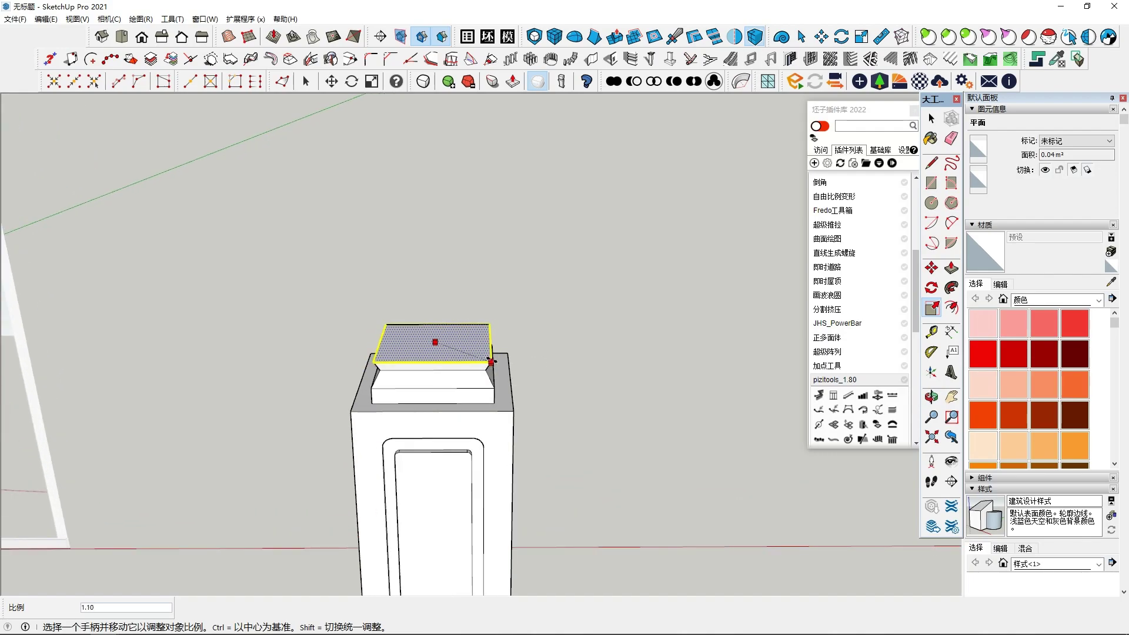
key("Escape")
scroll(466, 367, "down", 3)
scroll(471, 351, "up", 5)
scroll(474, 351, "up", 3)
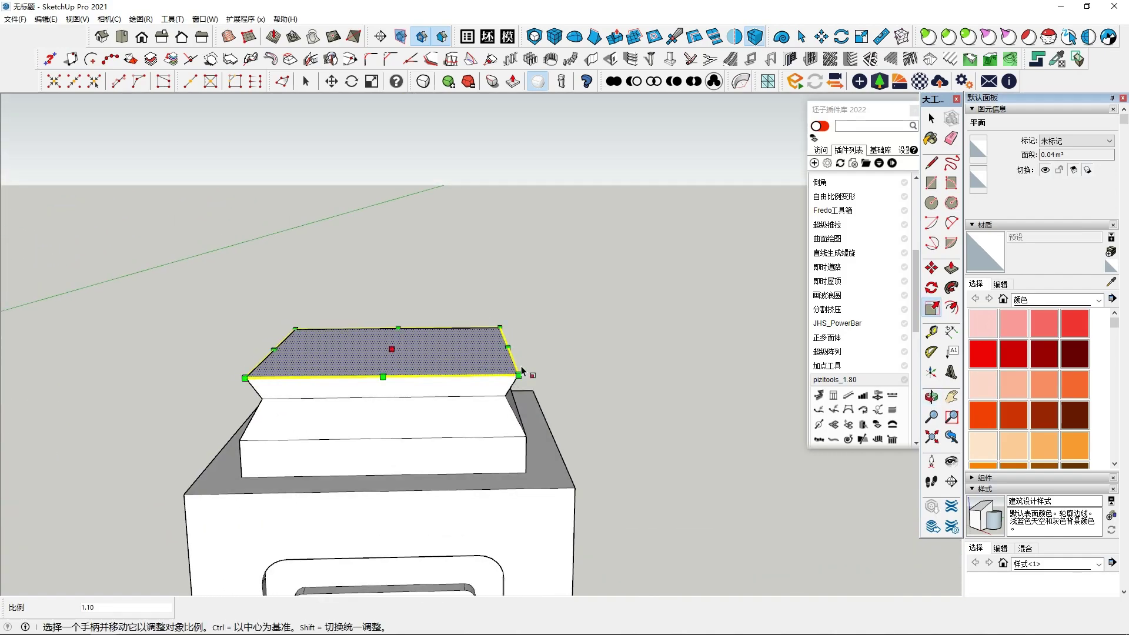
left_click(522, 370, "ctrl")
scroll(520, 373, "down", 6)
Pull the flared tier's top face up 20 mm
left_click(951, 268)
scroll(499, 378, "down", 2)
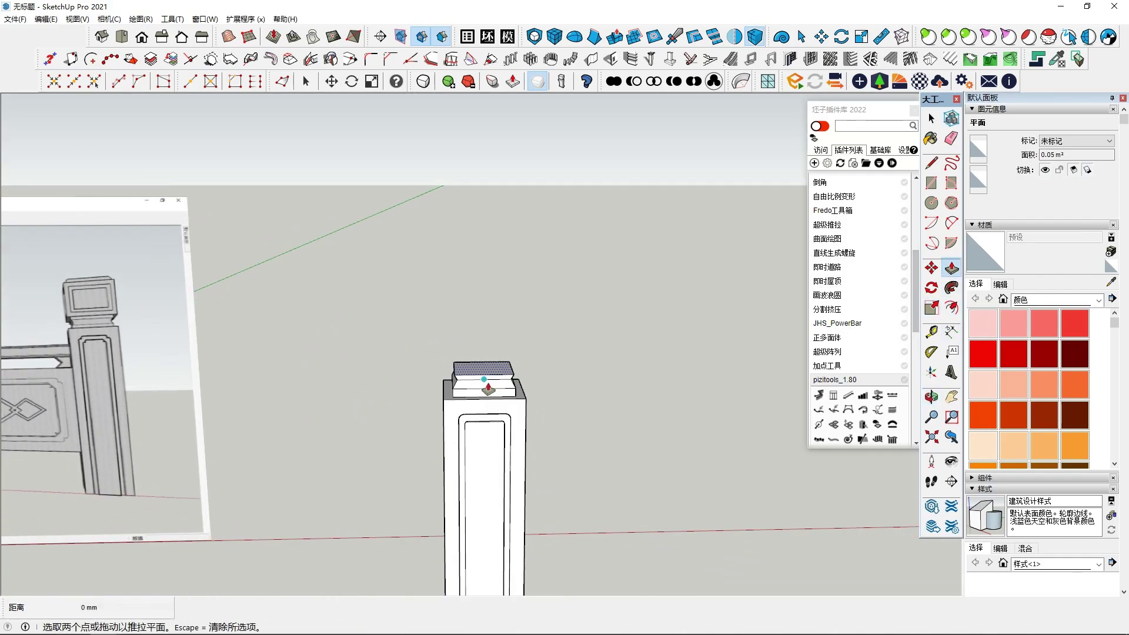
left_click(491, 363)
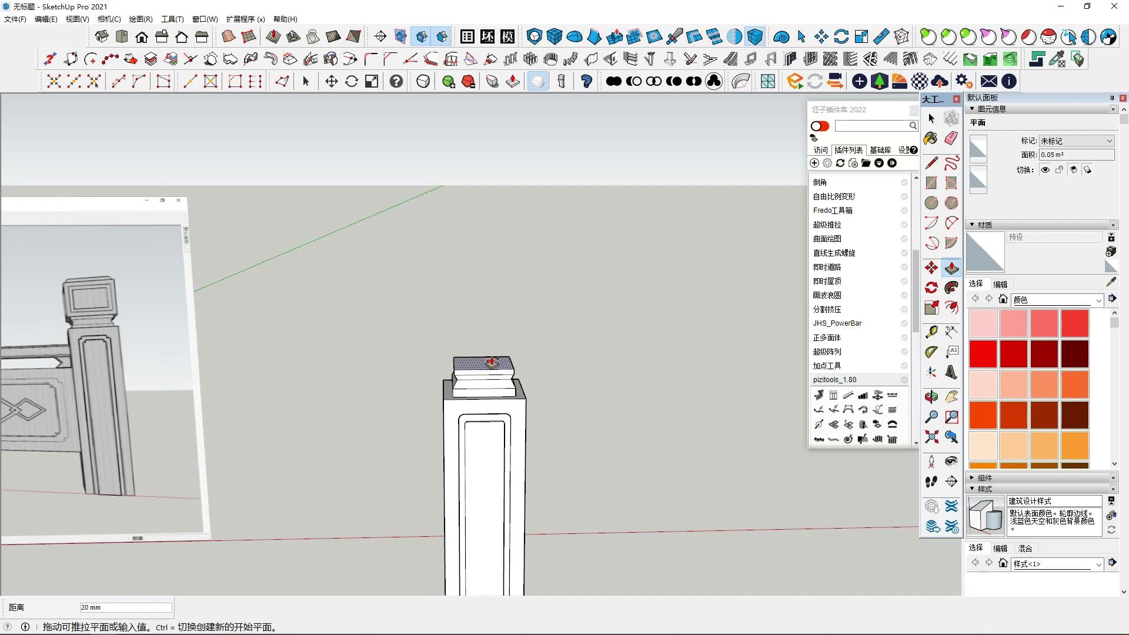
left_click(511, 360)
Offset the outline of the cap's top face outward to form a larger surrounding square
scroll(511, 360, "up", 3)
left_click(951, 307)
left_click(513, 379)
scroll(532, 429, "down", 4)
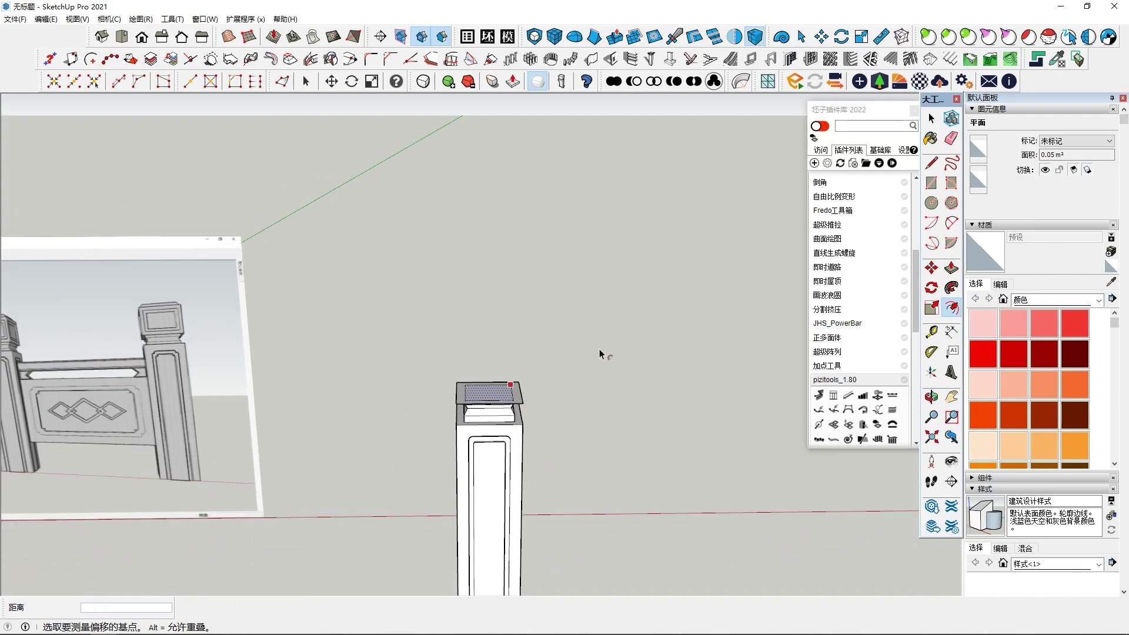
Pull the outer square ring on top of the cap upward to form a tall head block
left_click(949, 268)
key("space")
left_click(520, 392)
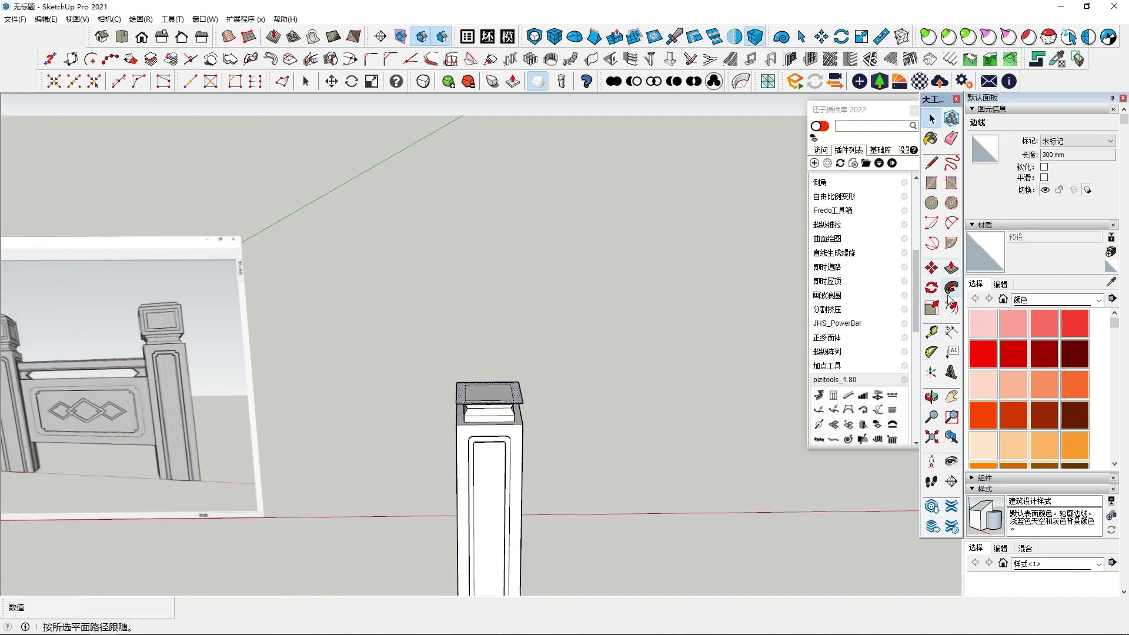
left_click(951, 268)
left_click_drag(517, 399, 529, 362)
Offset the head block's front face outline inward twice, the second time by about 23 mm, to form nested rectangular panels
key("space")
left_click(499, 375)
middle_click_drag(488, 347, 487, 294)
left_click(951, 307)
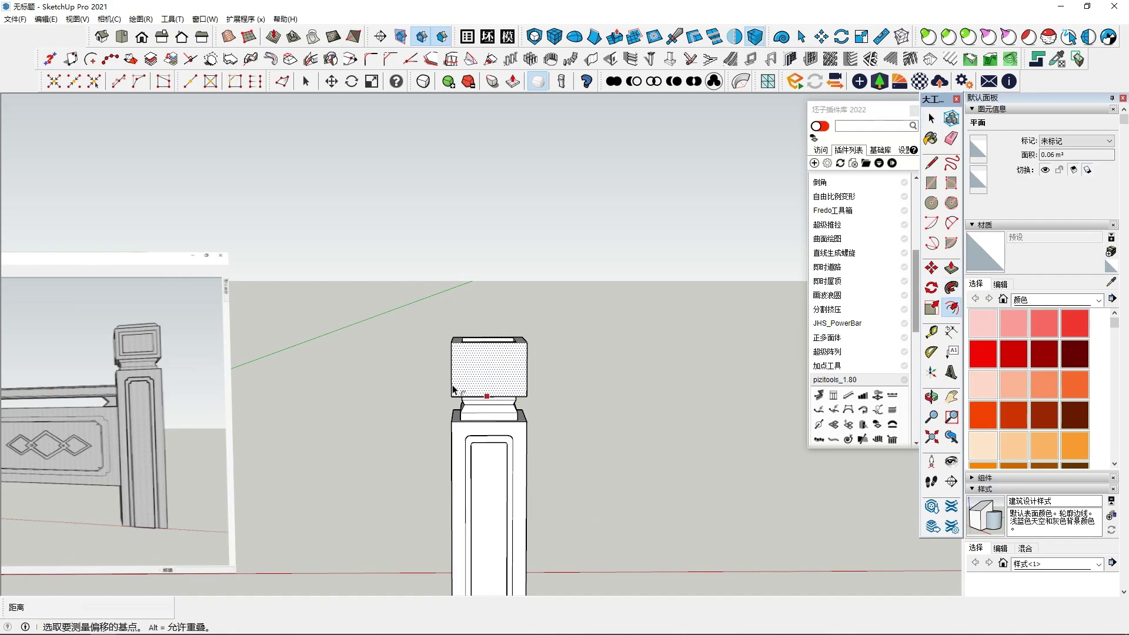
left_click(474, 350)
left_click(485, 355)
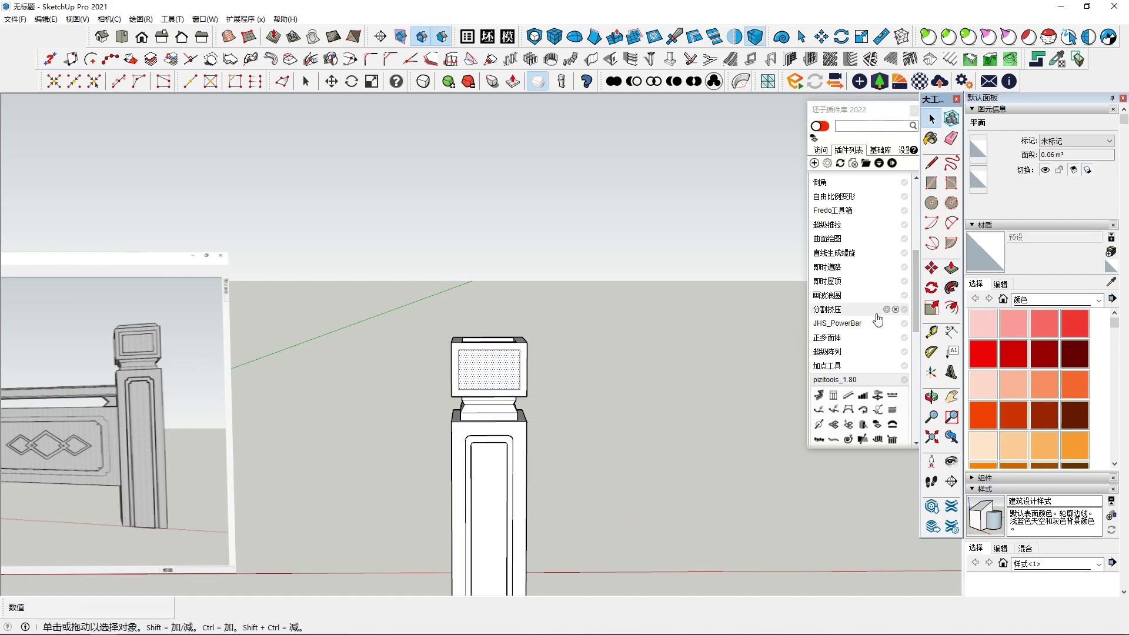
left_click(492, 354)
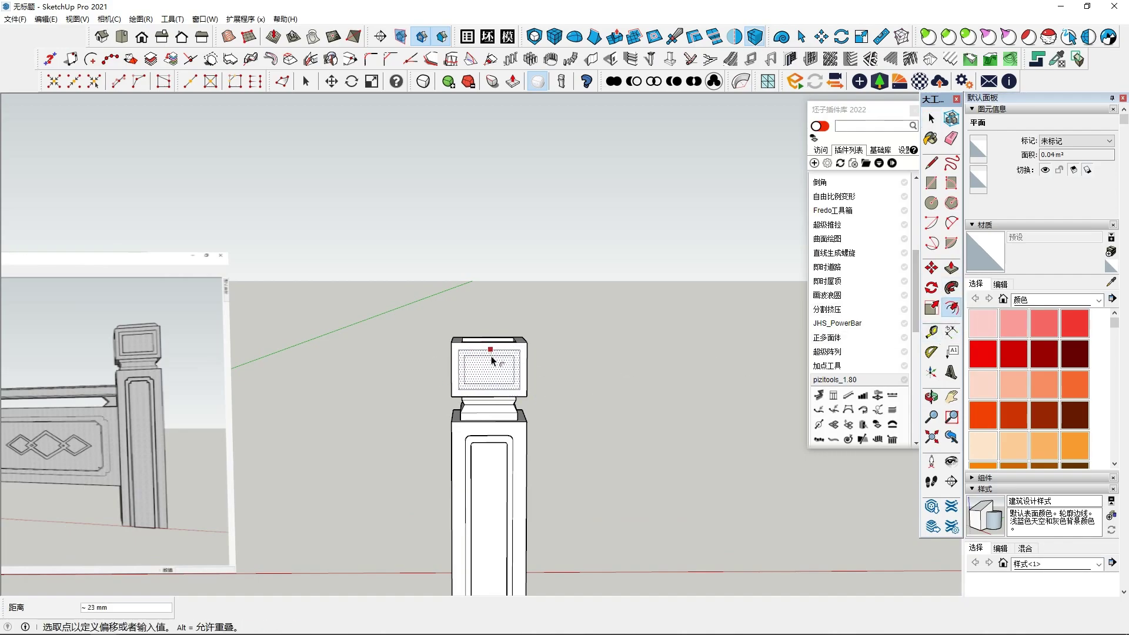
left_click(491, 360)
middle_click_drag(491, 359, 507, 393)
scroll(492, 374, "up", 2)
key("space")
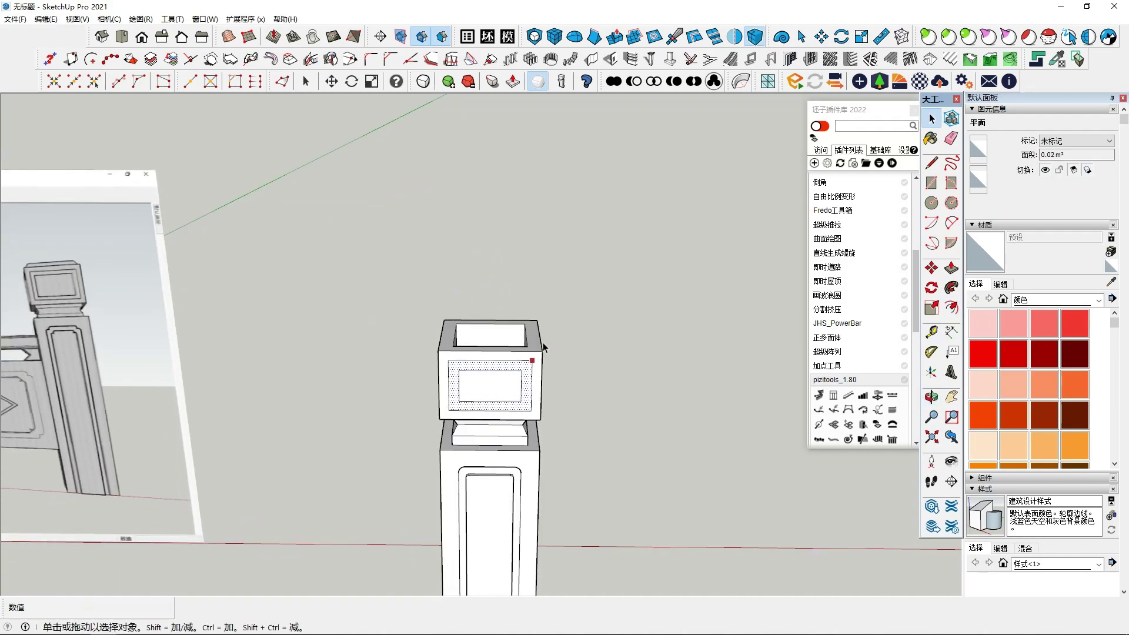
Try to offset the outline of the head block's top rim
middle_click_drag(541, 343, 533, 360)
left_click(534, 360)
left_click(951, 308)
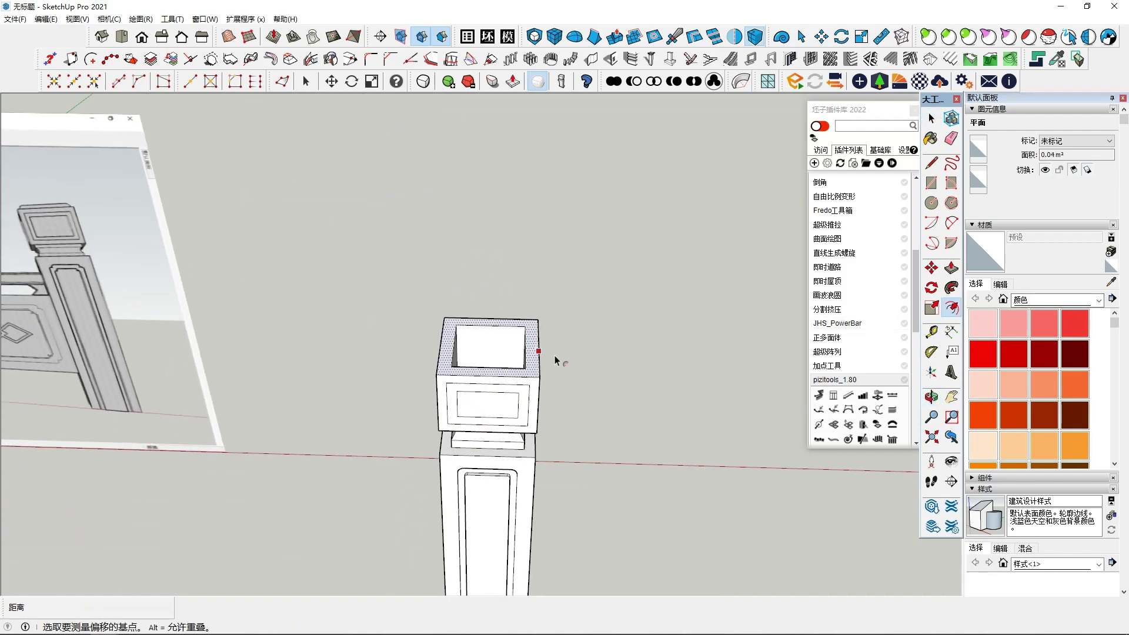
left_click(528, 377)
middle_click_drag(527, 376, 562, 401)
left_click(528, 379)
left_click(534, 395)
left_click(533, 397)
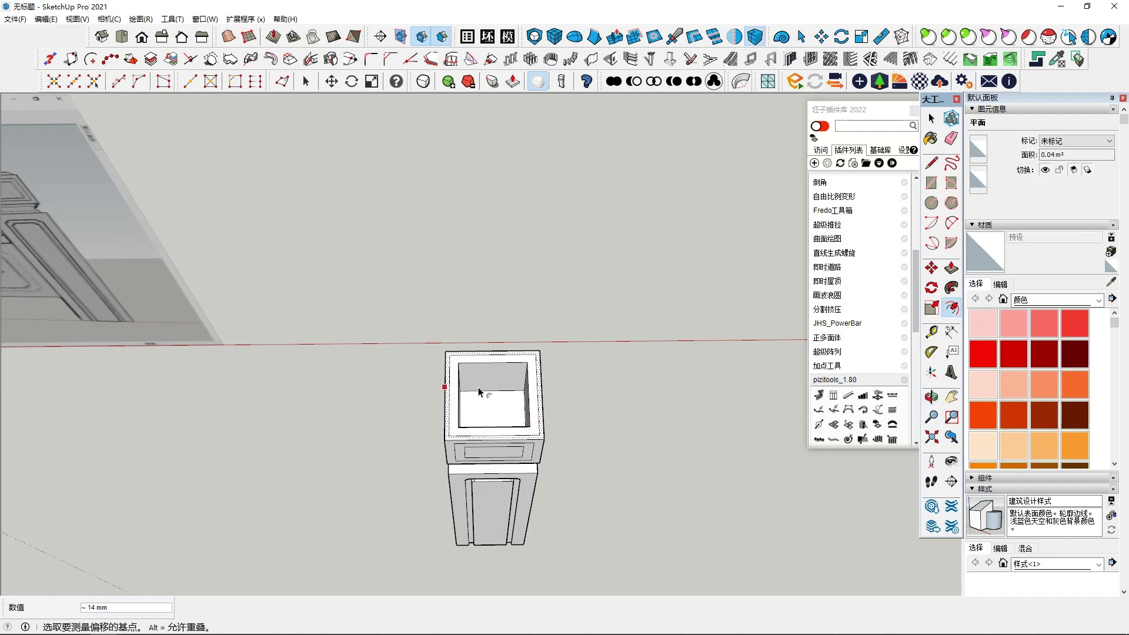
left_click(544, 436)
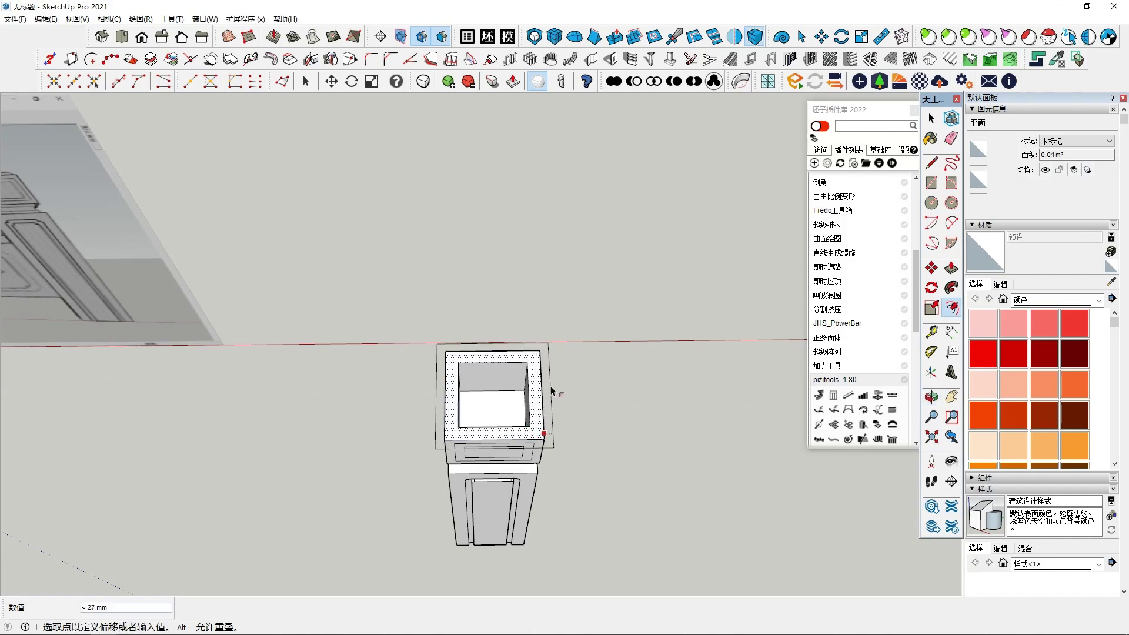
left_click(532, 429)
middle_click_drag(532, 429, 517, 378)
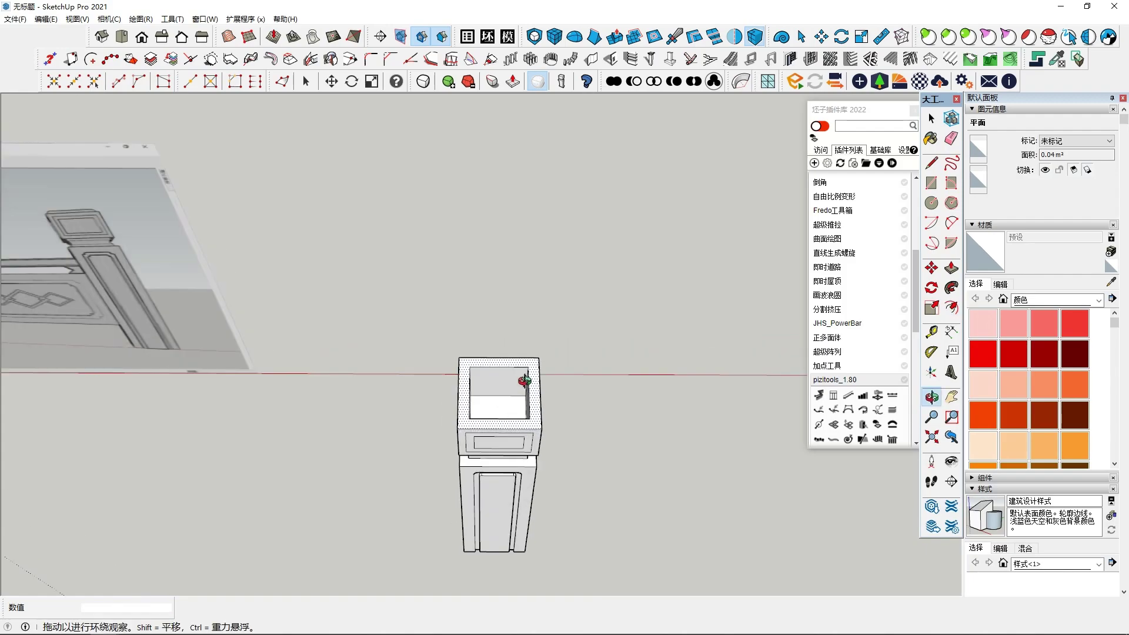
scroll(541, 399, "up", 3)
left_click(556, 403)
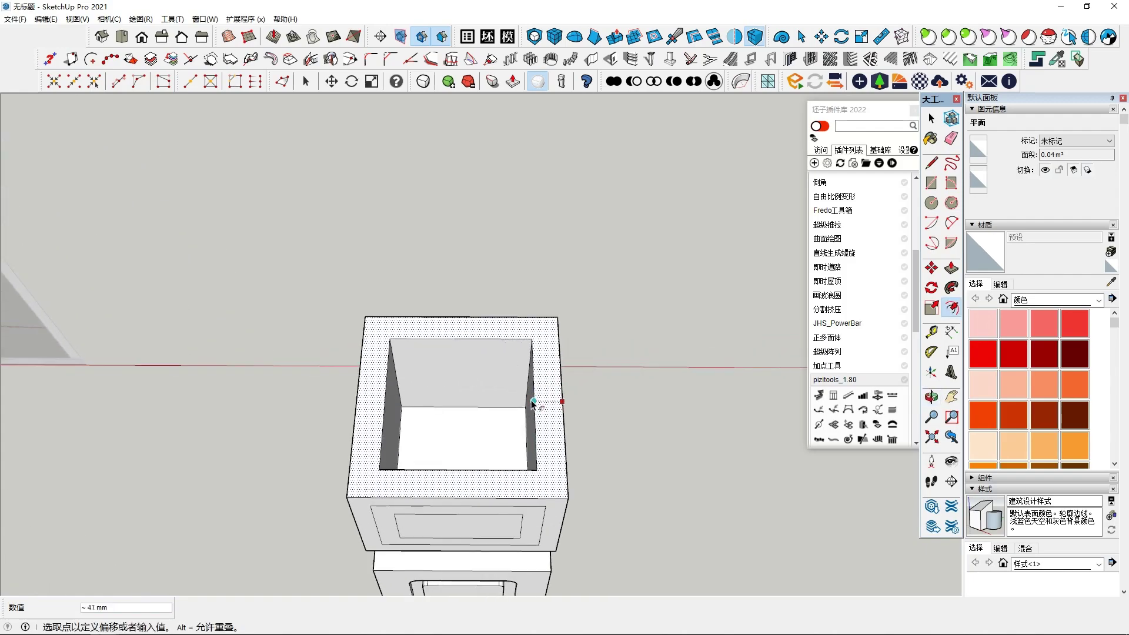
left_click(548, 411)
key("ctrl+z")
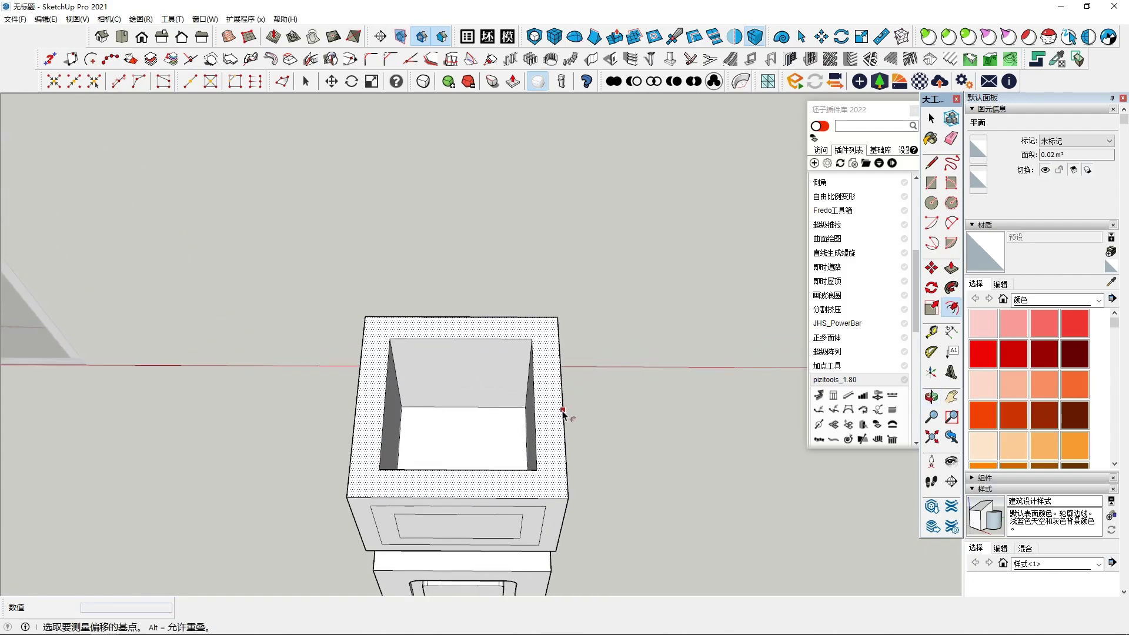
Close the head block's open top by offsetting its rim inward across the opening, and delete the extra innermost square
left_click(563, 410)
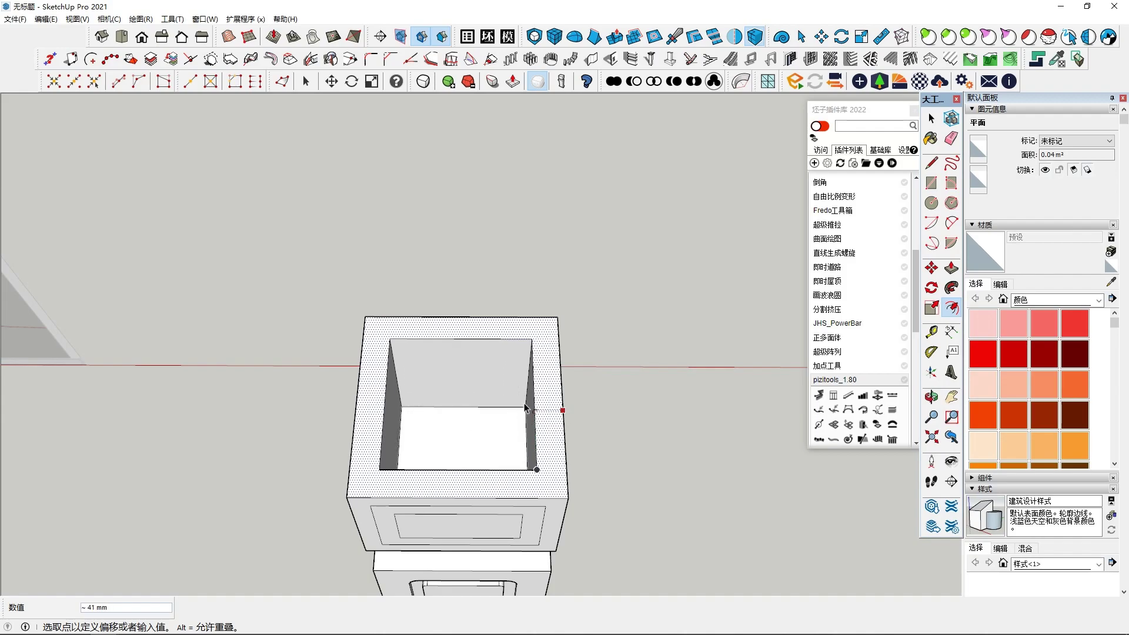
left_click(531, 348)
left_click(528, 397)
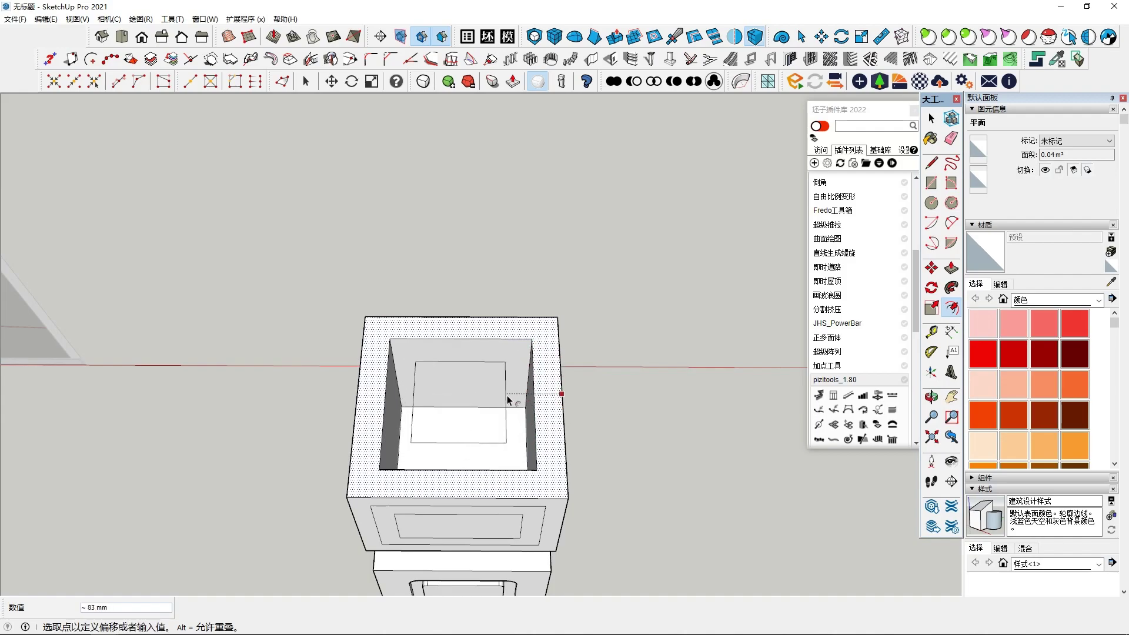
left_click(516, 382)
key("space")
key("f")
left_click(507, 361)
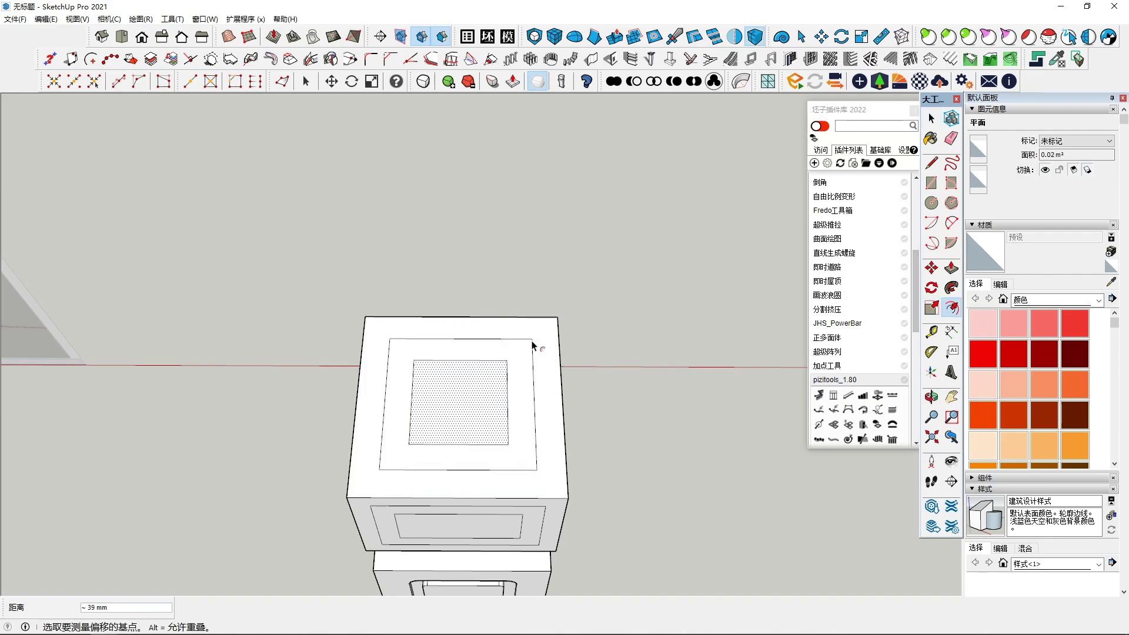
key("space")
key("Delete")
Pull the inner square on the head block's top up about 24 mm and taper it by scaling its top face about the centre
middle_click_drag(468, 396, 515, 387)
left_click(512, 390)
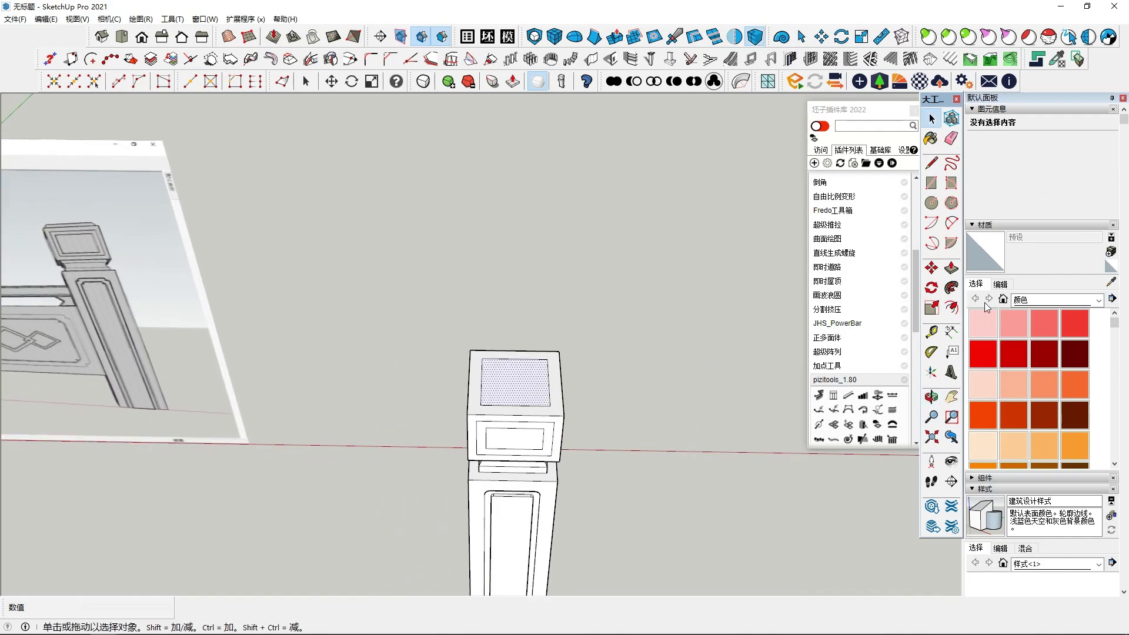
key("p")
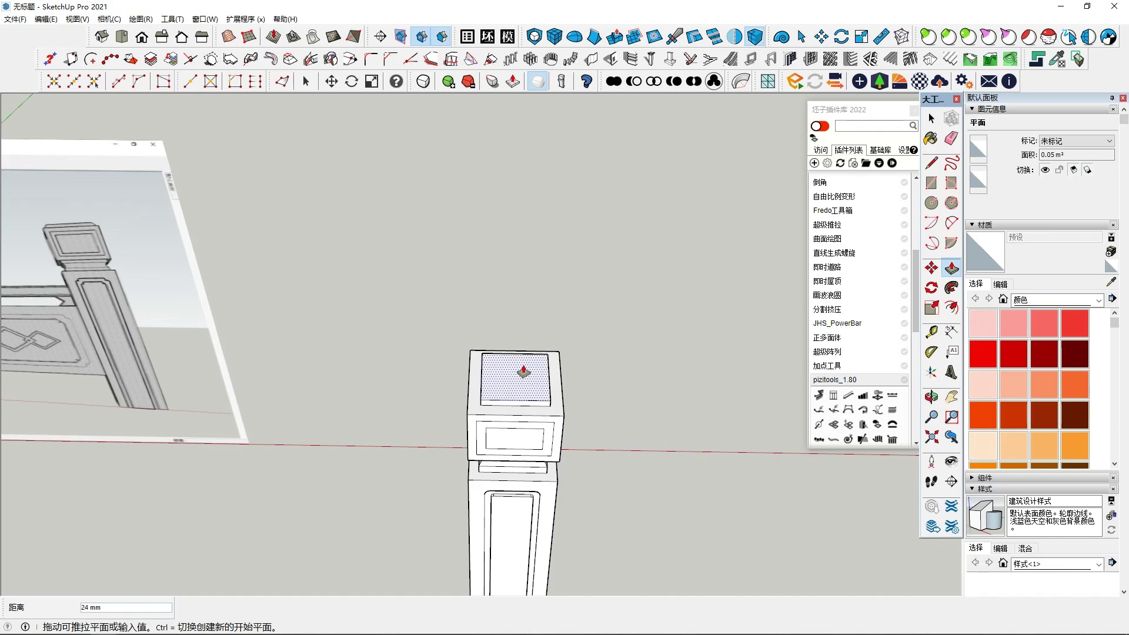
key("s")
left_click_drag(548, 403, 545, 396, "ctrl")
scroll(553, 460, "up", 2)
Pull the panel on the head block's front face outward to form a raised panel
middle_click_drag(553, 460, 511, 406)
key("space")
left_click(513, 406)
key("p")
scroll(514, 406, "up", 2)
left_click_drag(512, 406, 451, 435)
scroll(451, 435, "down", 3)
middle_click_drag(451, 435, 206, 275)
left_click(204, 424)
Select the head block's front panel geometry and mark the centre point of the block's top panel
key("space")
left_click_drag(237, 270, 310, 416)
middle_click_drag(310, 416, 353, 329)
left_click(90, 58)
middle_click_drag(295, 235, 429, 406)
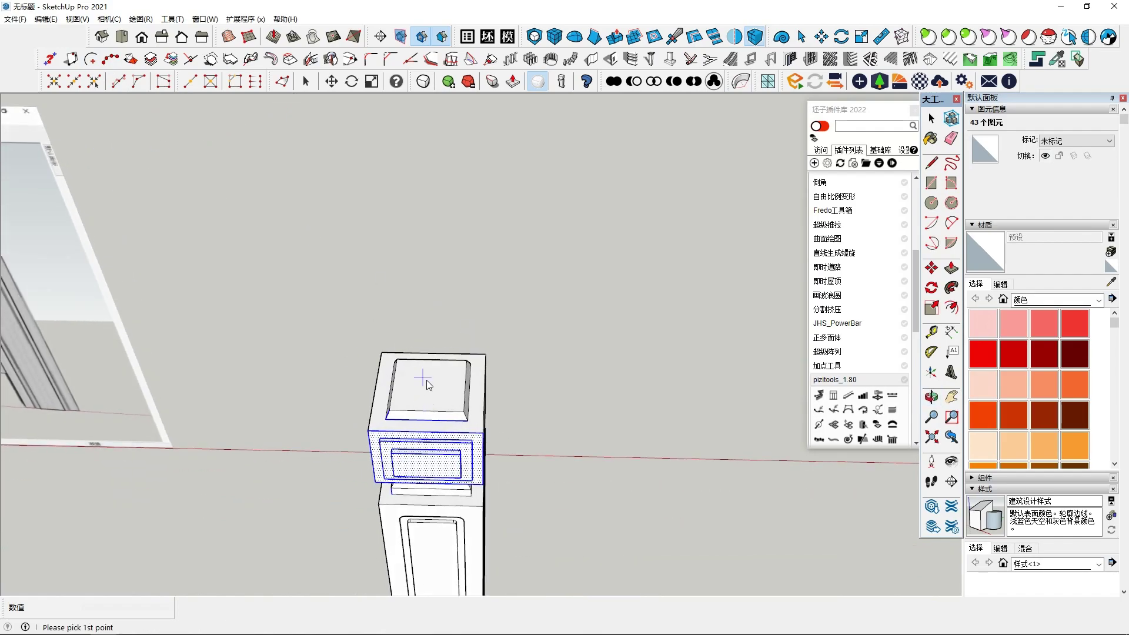
middle_click_drag(402, 365, 427, 460)
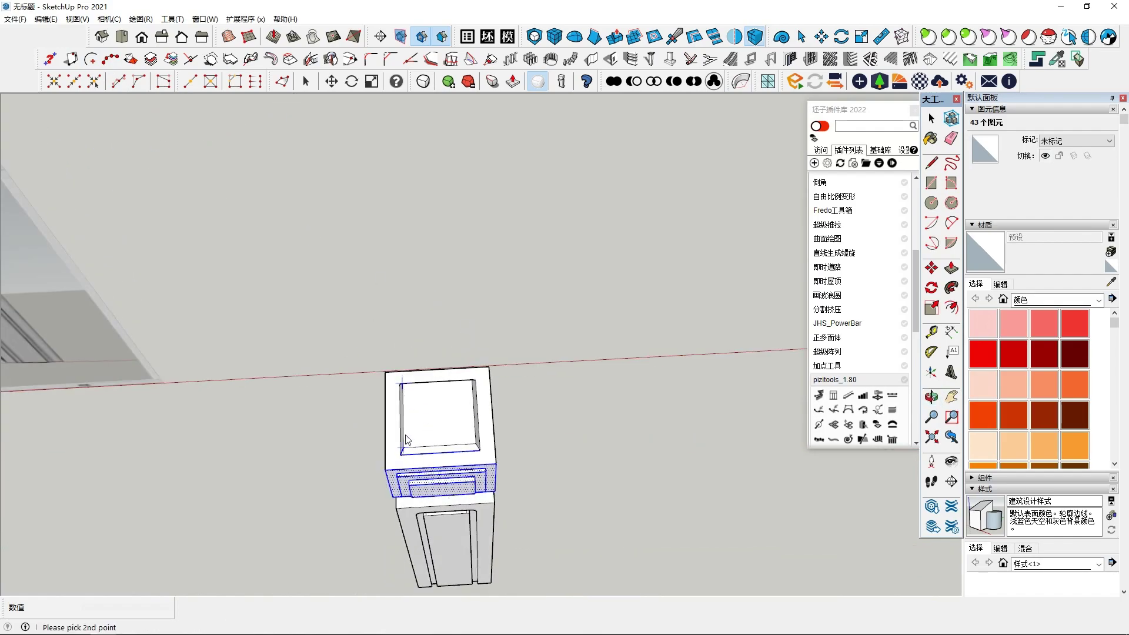
left_click(406, 451)
left_click(930, 115)
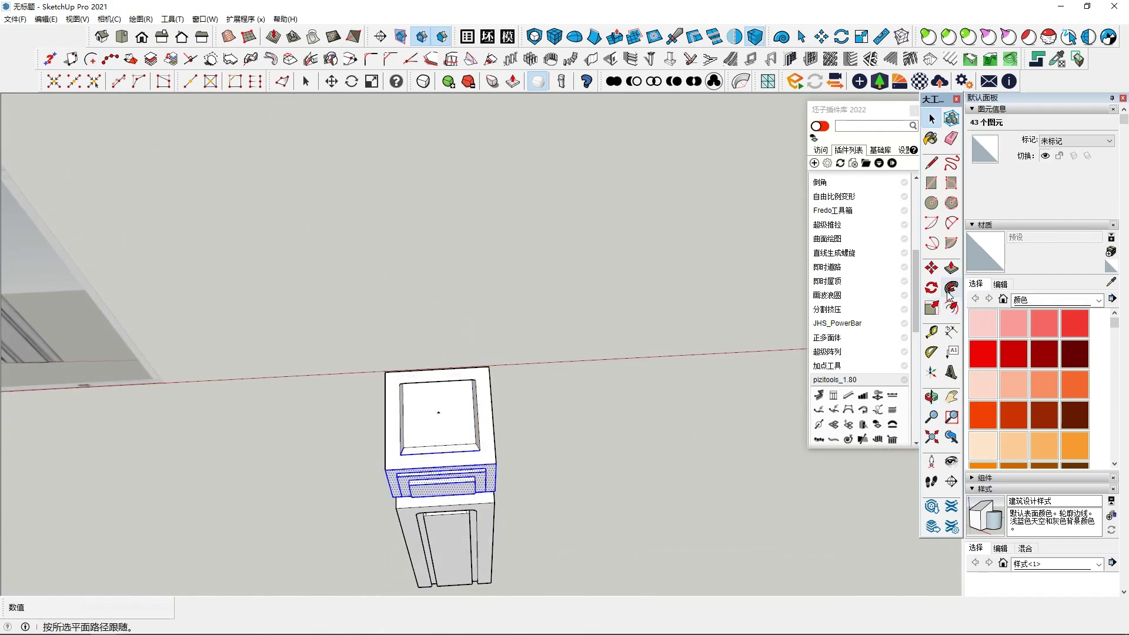
Rotate-copy the selected front panel 90° about the marked centre point and repeat it 3 times around the head block
left_click(932, 288)
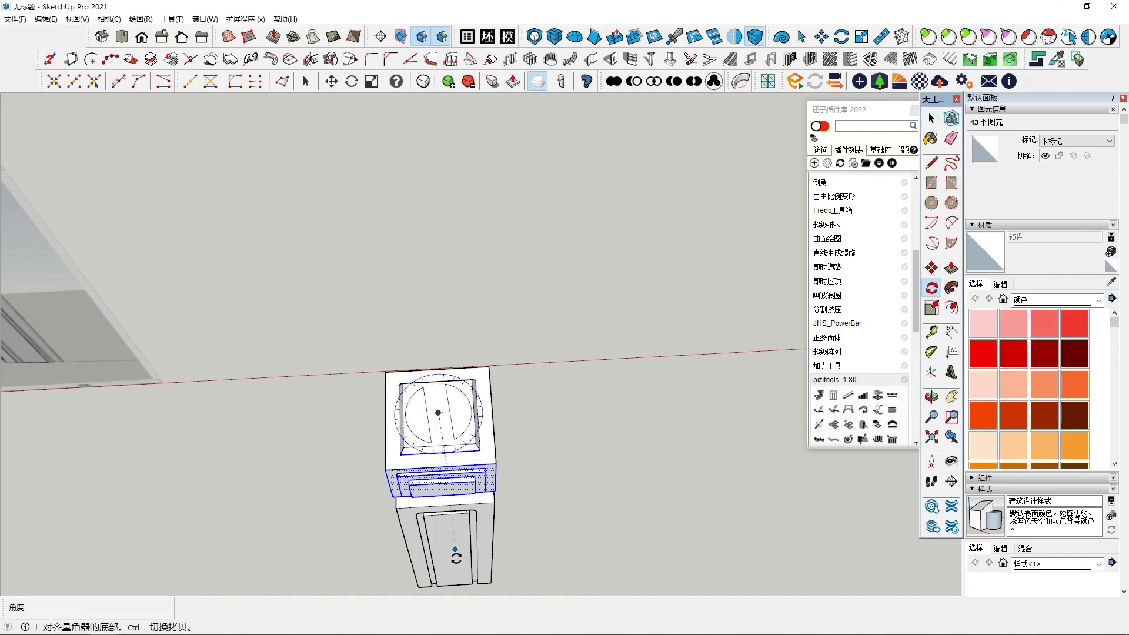
scroll(454, 550, "down", 2)
left_click(451, 590)
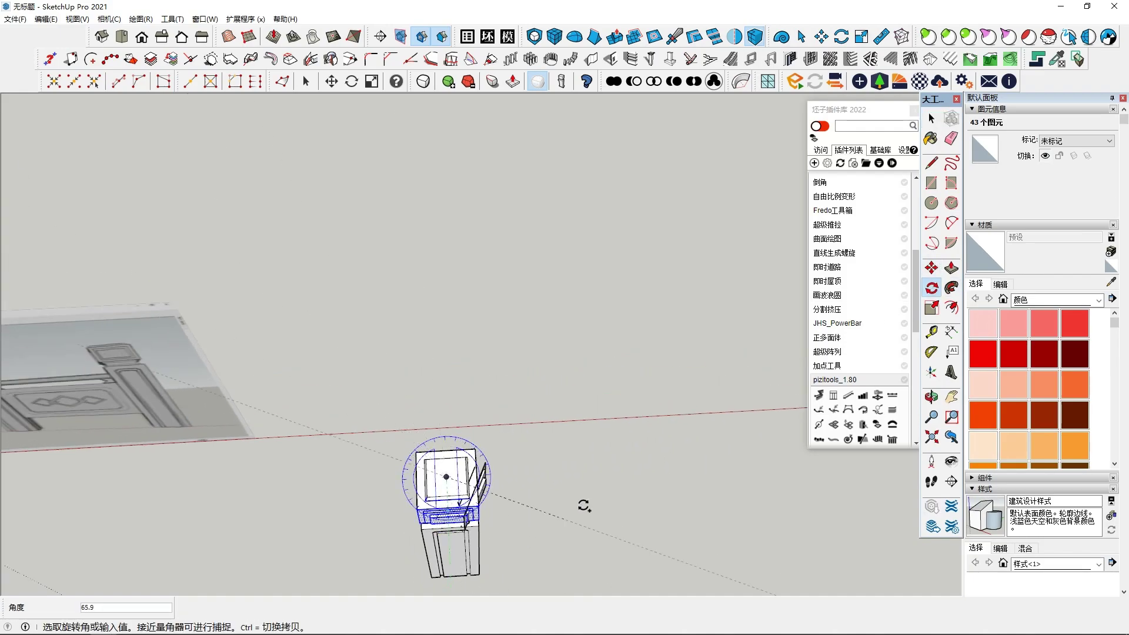
left_click(592, 495)
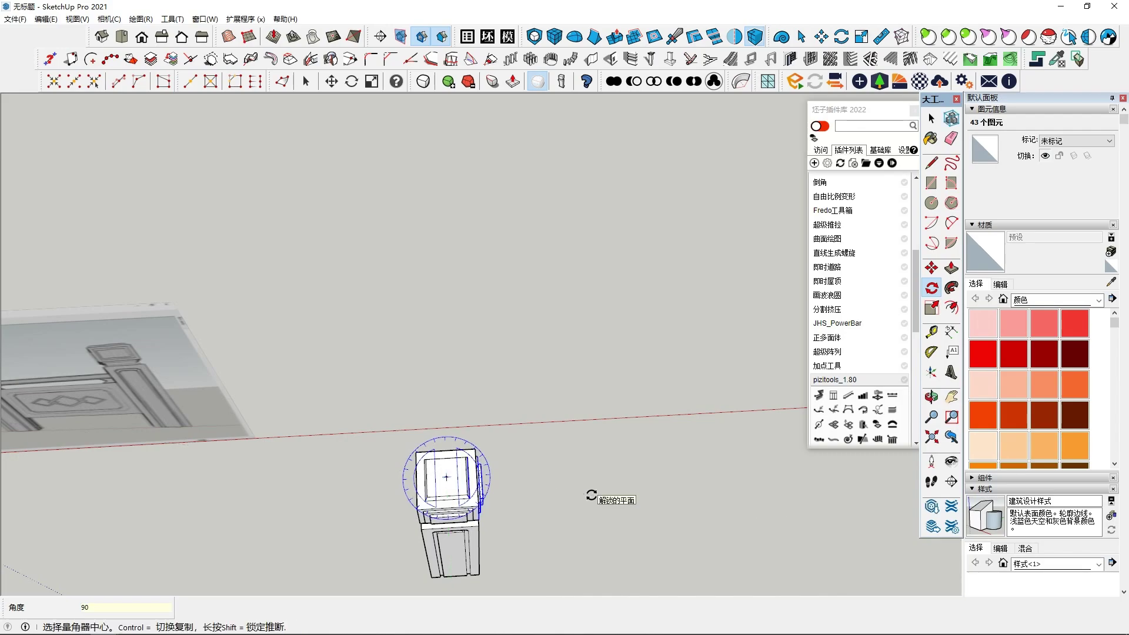
type("3x")
key("Return")
Select the entire pillar and make it a group
middle_click_drag(591, 494, 457, 289)
key("space")
scroll(470, 412, "down", 5)
left_click_drag(420, 408, 511, 560)
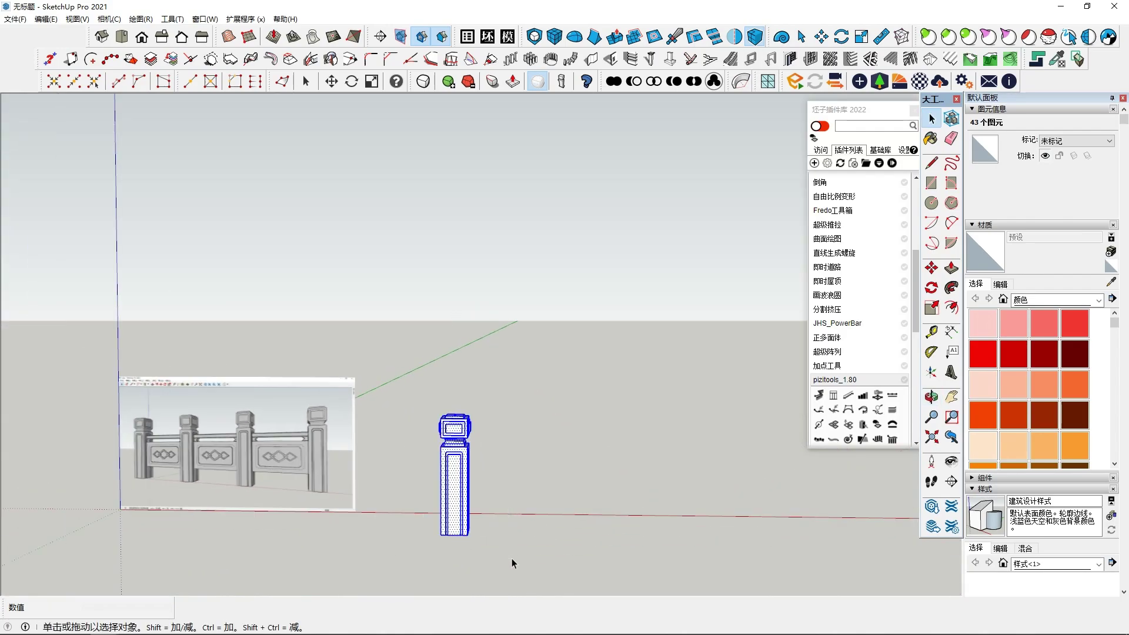
scroll(455, 472, "up", 2)
right_click(462, 477)
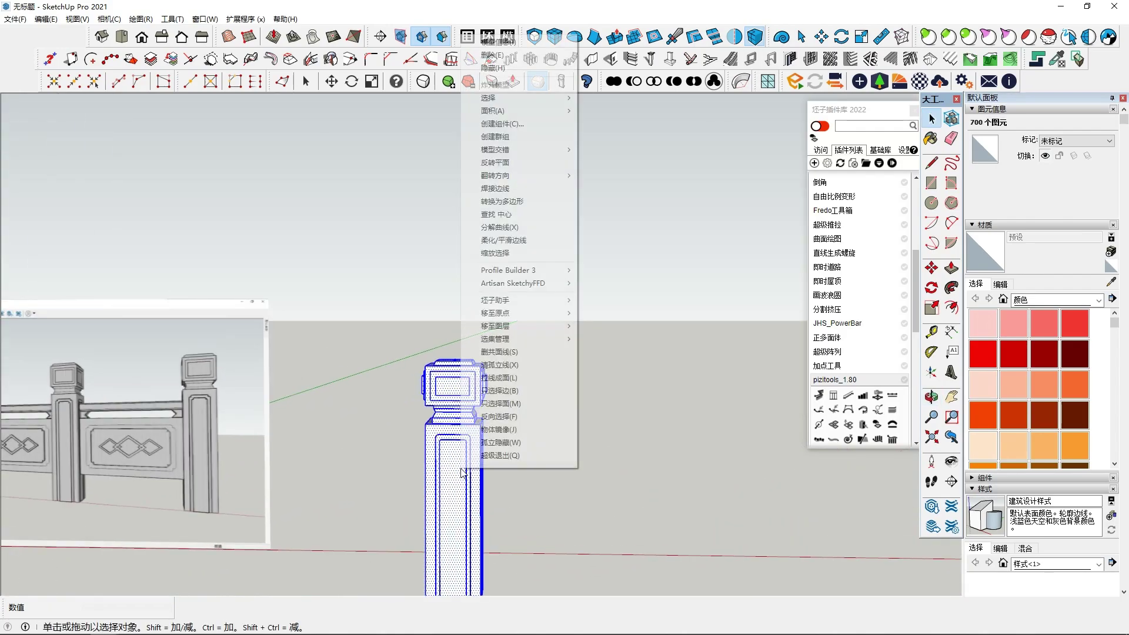
left_click(524, 139)
Draw a rectangle about 145 mm by 133 mm across the upper part of the grooved panel on the pillar's side
middle_click_drag(531, 290, 413, 327)
middle_click_drag(528, 417, 639, 343)
left_click(639, 344)
key("r")
scroll(298, 373, "up", 3)
middle_click_drag(298, 373, 238, 395)
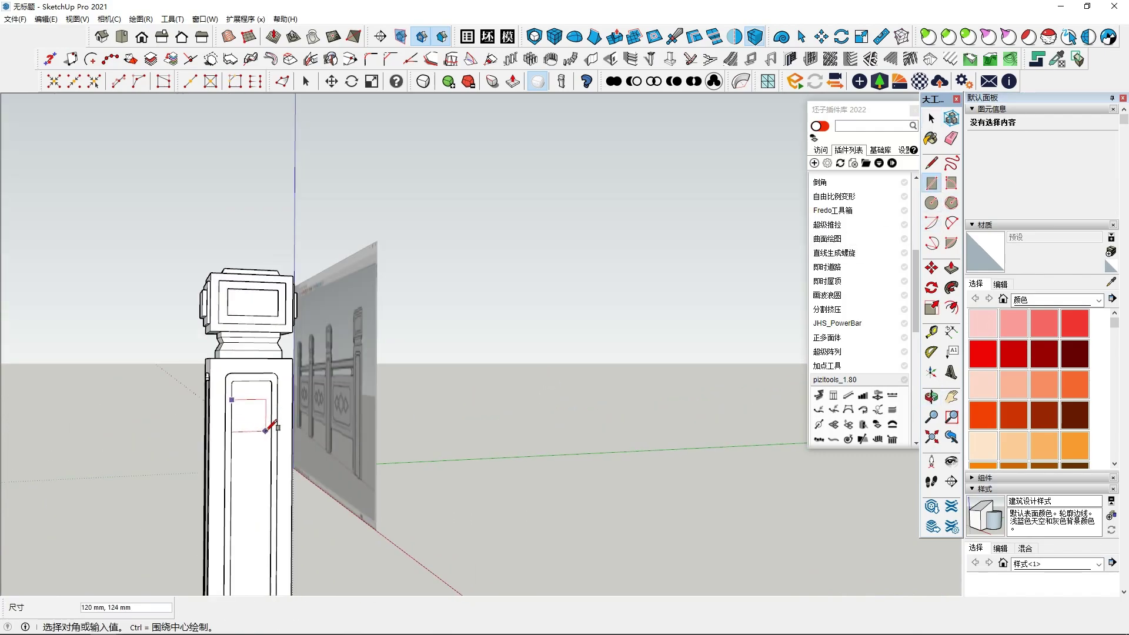
scroll(273, 426, "up", 1)
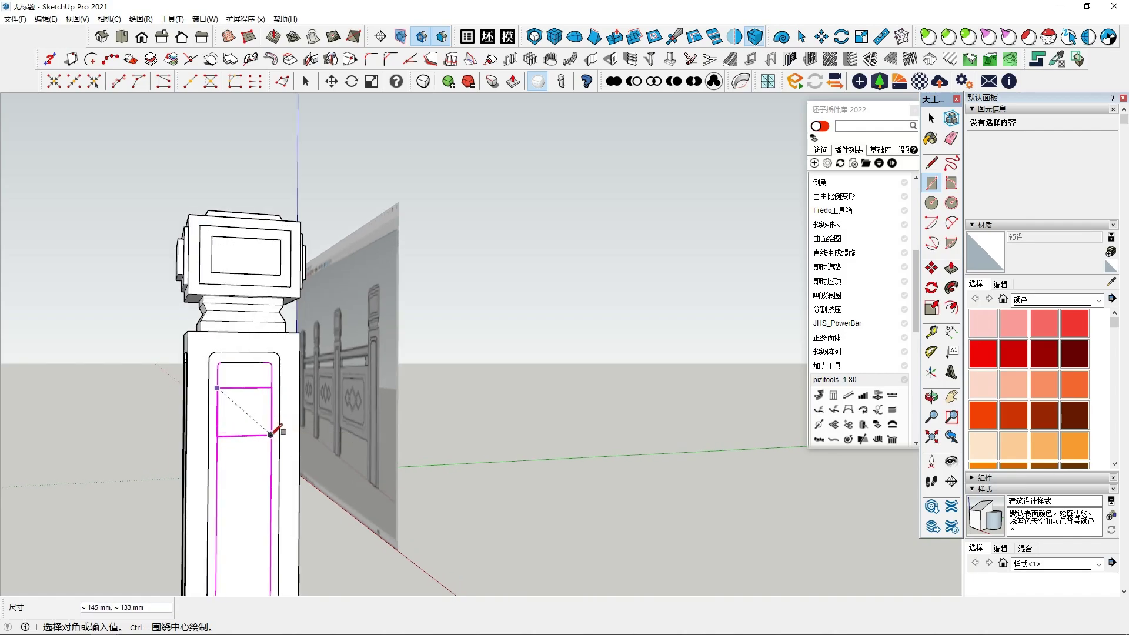
left_click(270, 435)
Extrude the rectangle on the pillar's side outward to form a long horizontal rail
key("space")
left_click(252, 416)
scroll(251, 415, "down", 3)
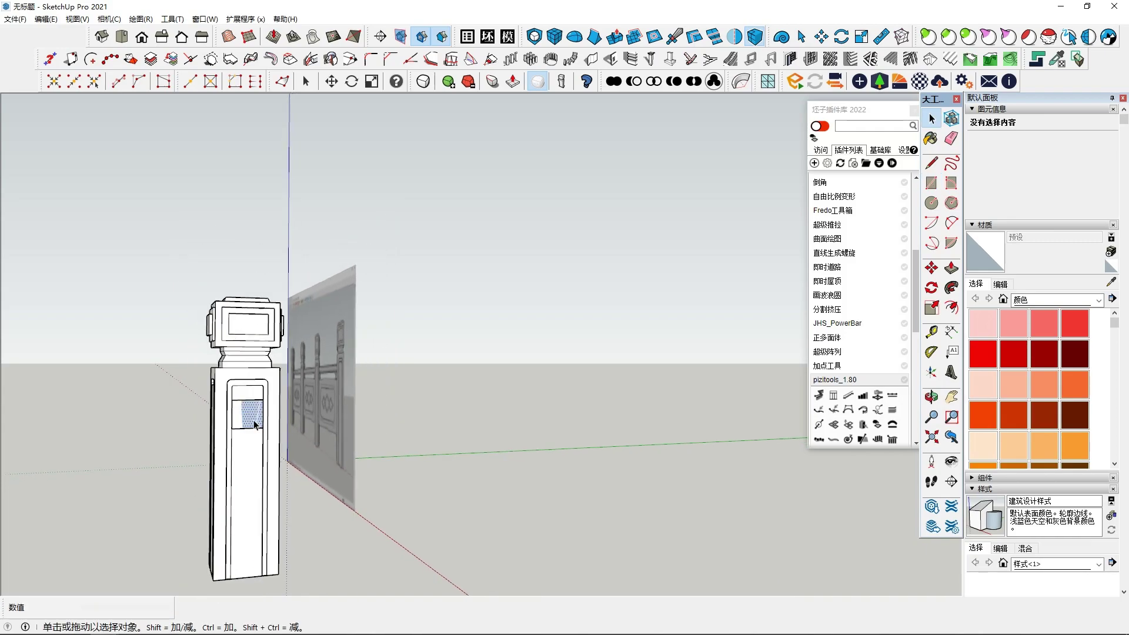
middle_click_drag(252, 352, 262, 501)
left_click(261, 500)
key("p")
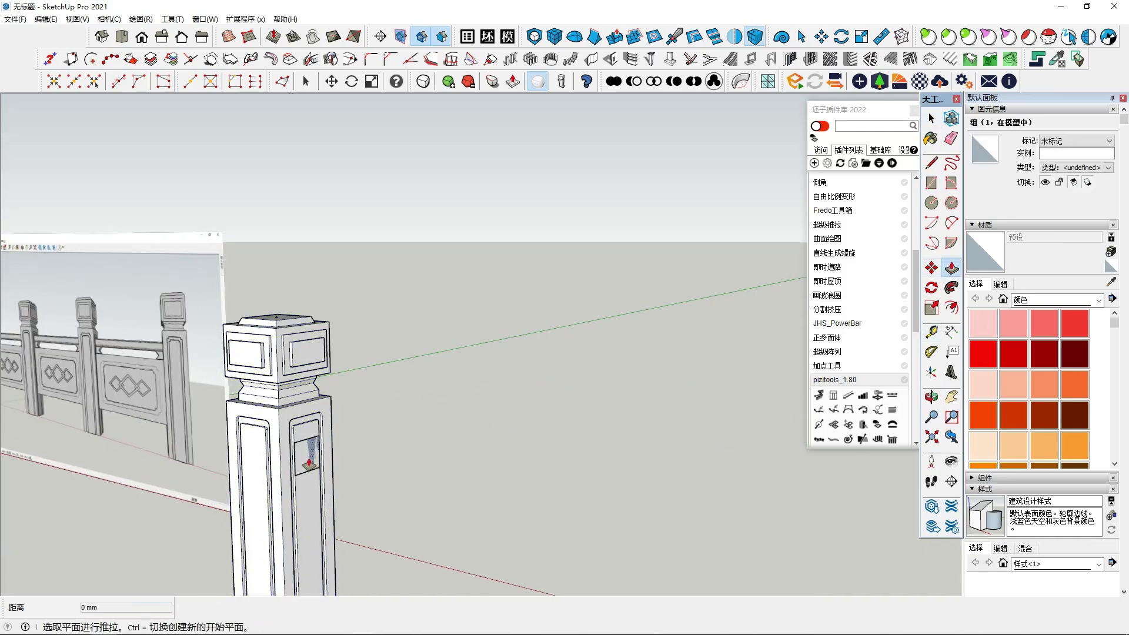
left_click(308, 462)
scroll(447, 462, "down", 3)
type("120")
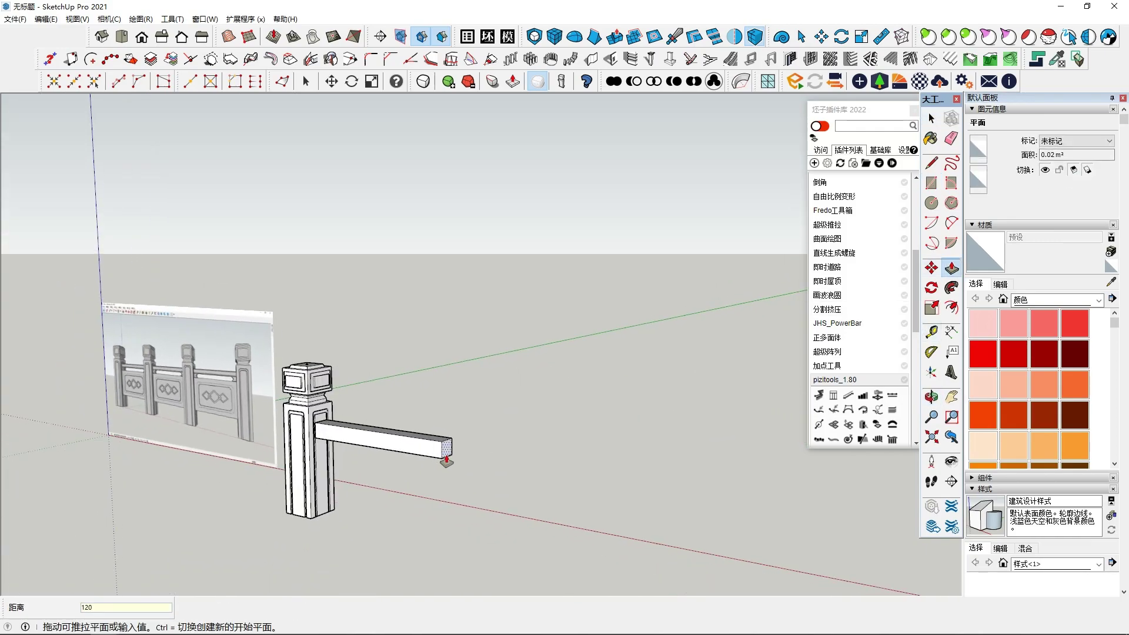
mouse_move(447, 462)
middle_mouse_down()
mouse_move(410, 466)
mouse_move(414, 448)
mouse_move(440, 454)
middle_mouse_up()
scroll(441, 453, "up", 3)
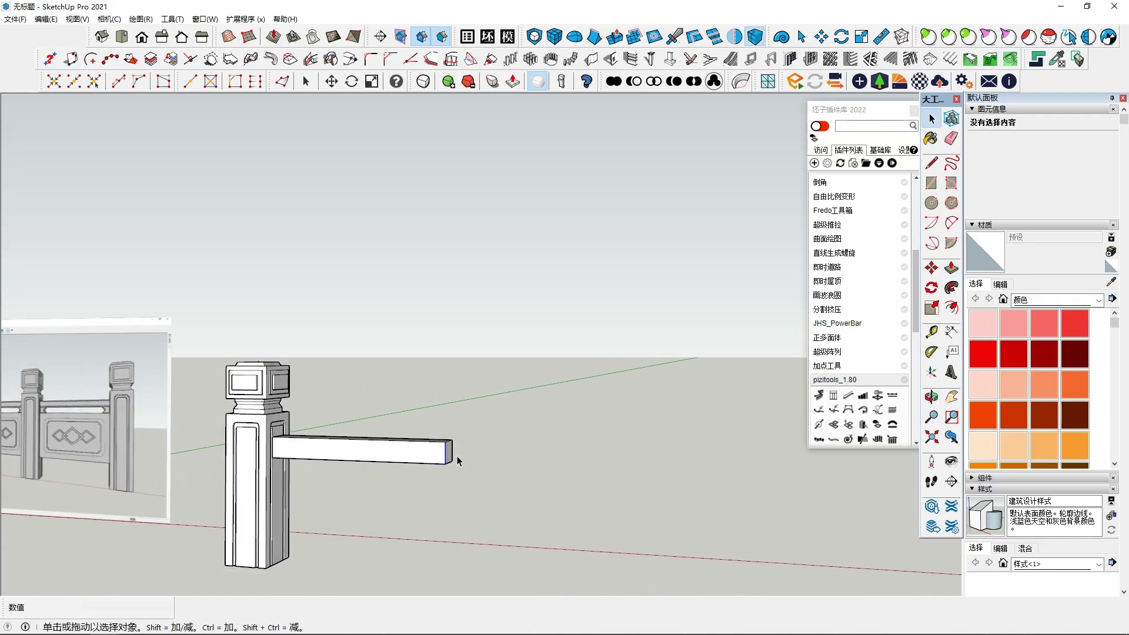
Push the rail's free end outward to a rail length of about 1378 mm and make the rail a group
scroll(455, 461, "up", 3)
left_click(424, 450)
key("p")
left_click(427, 445)
left_click(469, 448)
key("space")
left_click(391, 458)
right_click(398, 460)
left_click(446, 150)
Draw a 270 mm by 180 mm rectangle directly under the rail, starting at its corner against the pillar
scroll(464, 468, "down", 3)
middle_click_drag(464, 467, 435, 461)
left_click(951, 183)
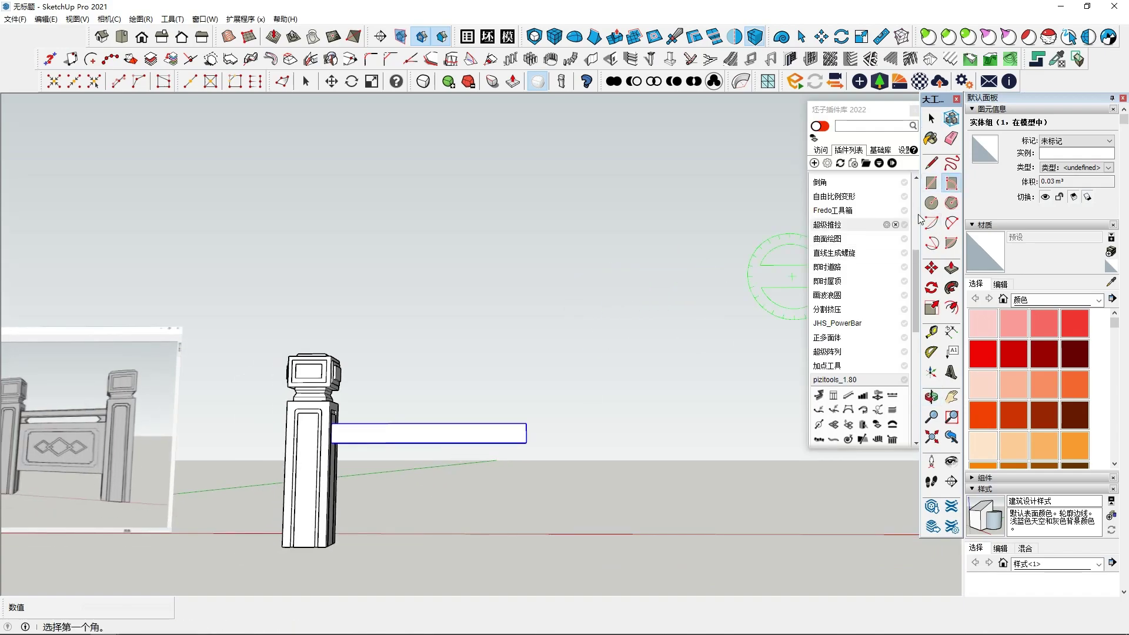
left_click(931, 183)
scroll(332, 471, "up", 3)
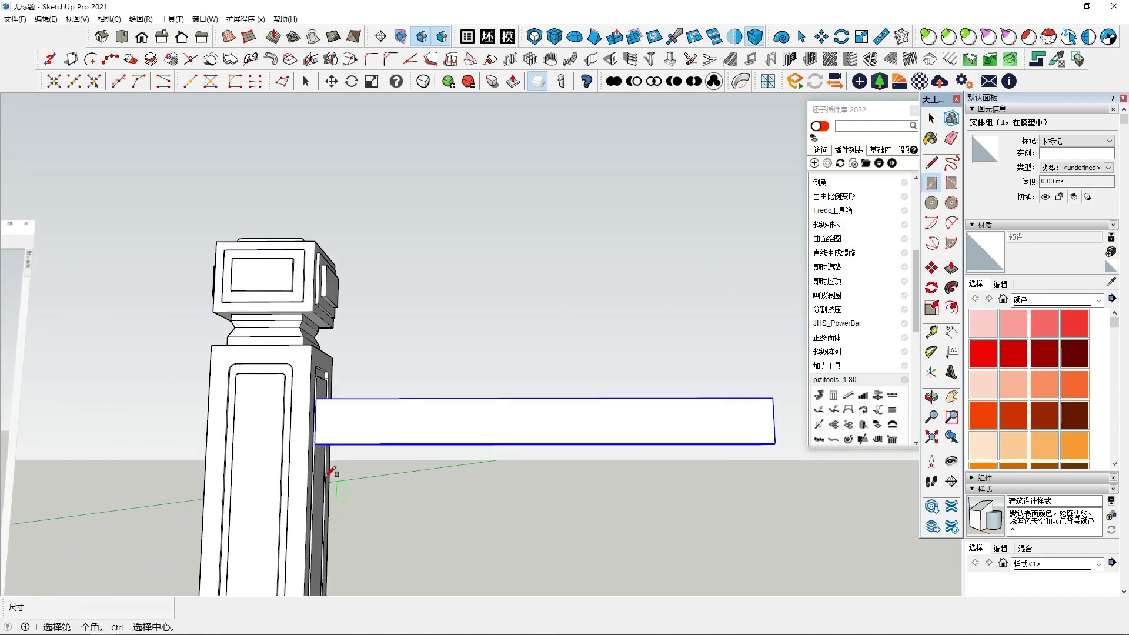
left_click(315, 444)
left_click(403, 504)
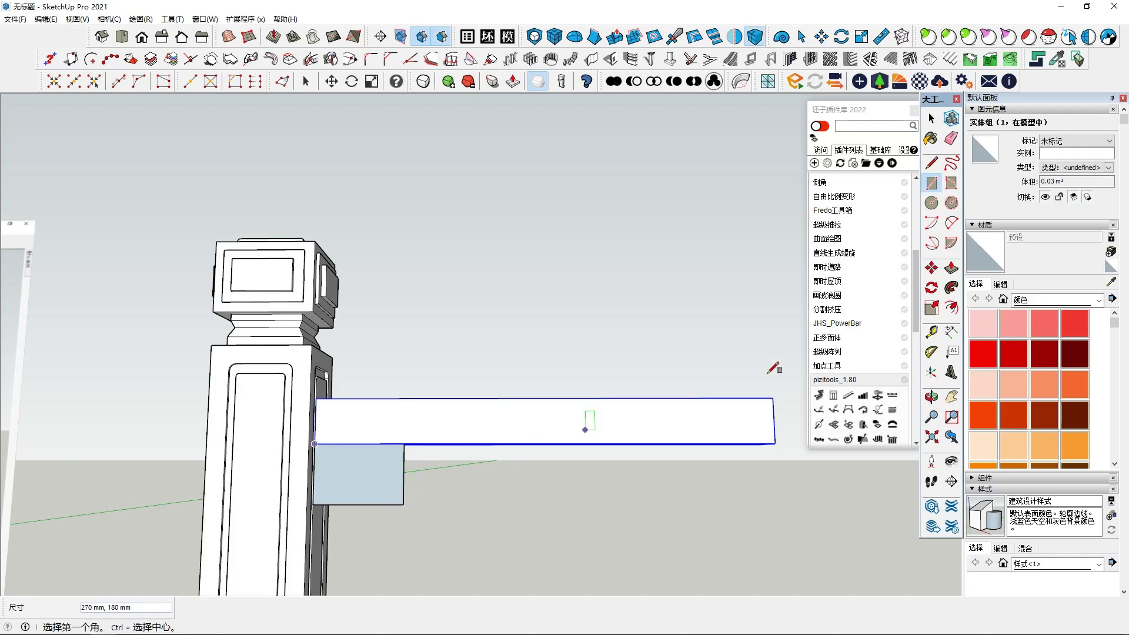
Draw a V-shaped notch between the rectangle's two outer corners and delete the outer vertical edge
key("l")
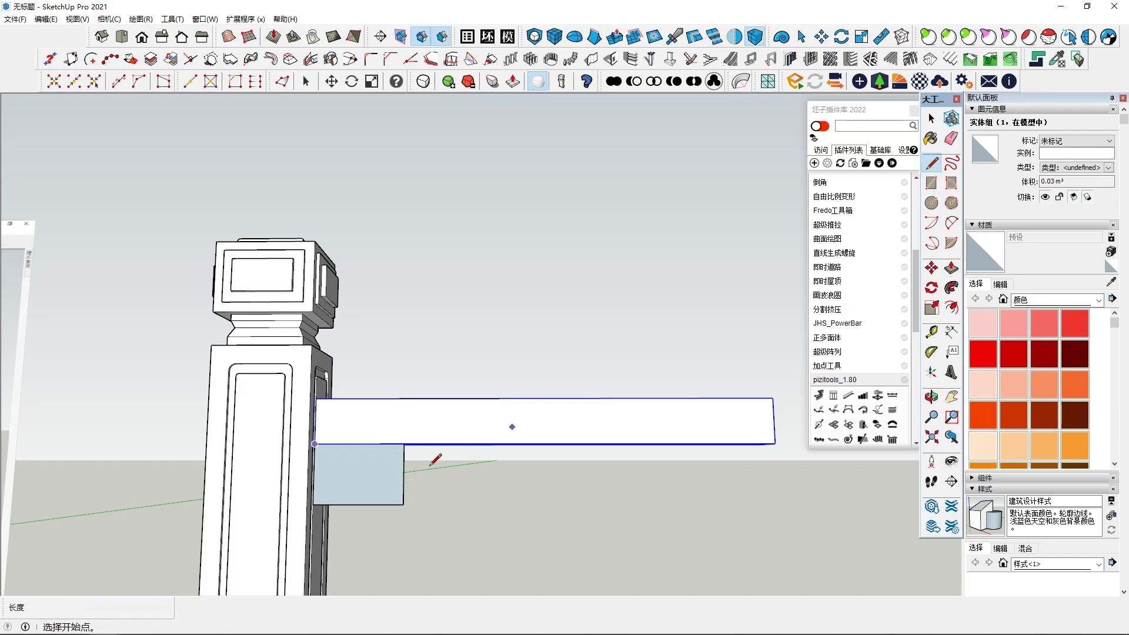
left_click(404, 444)
left_click(403, 504)
key("space")
left_click(406, 483)
key("Delete")
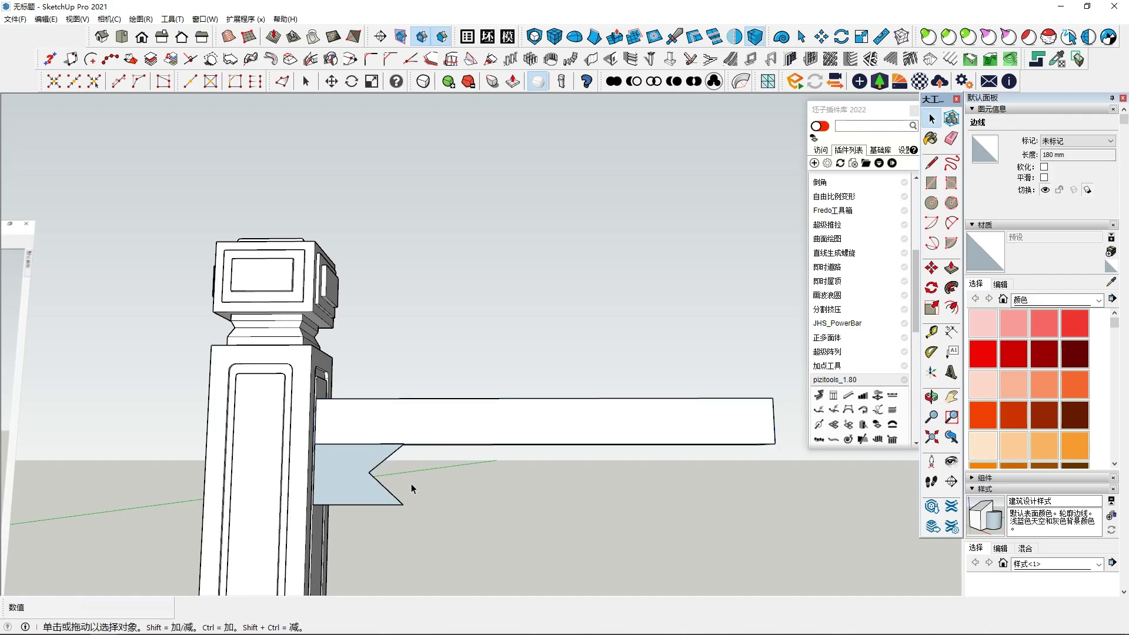
Scale the notched bracket profile narrower along the rail's length
scroll(391, 479, "up", 2)
double_click(362, 475)
key("s")
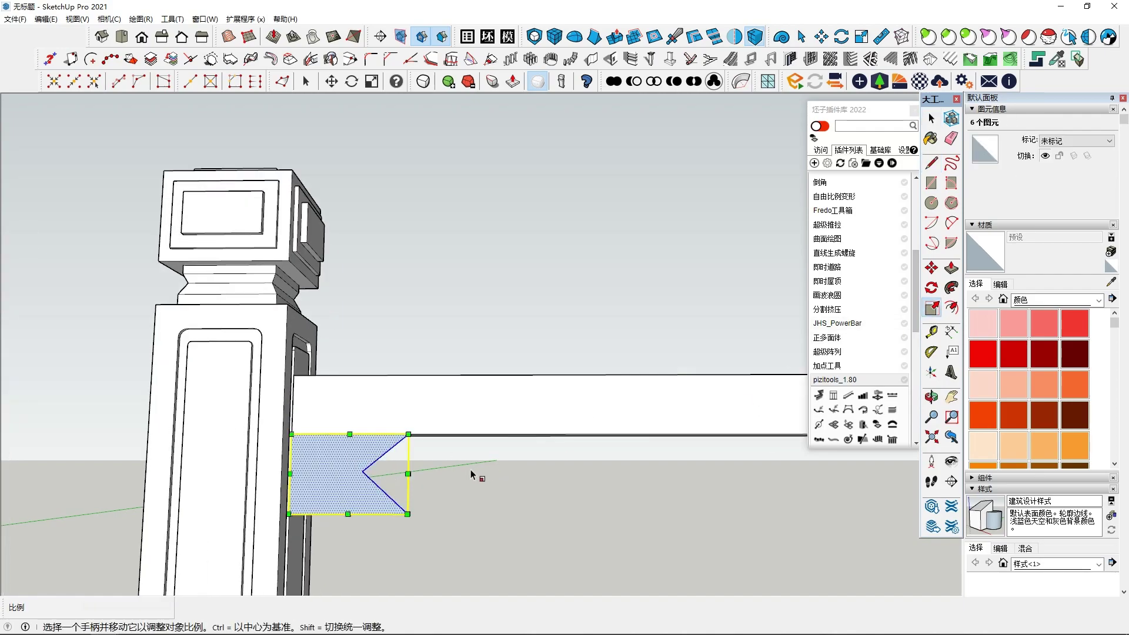
left_click_drag(408, 473, 379, 474)
Extrude the notched profile to the rail's depth and make the bracket a group
key("p")
middle_click_drag(361, 461, 351, 357)
key("space")
left_click(361, 478)
triple_click(361, 475)
right_click(360, 475)
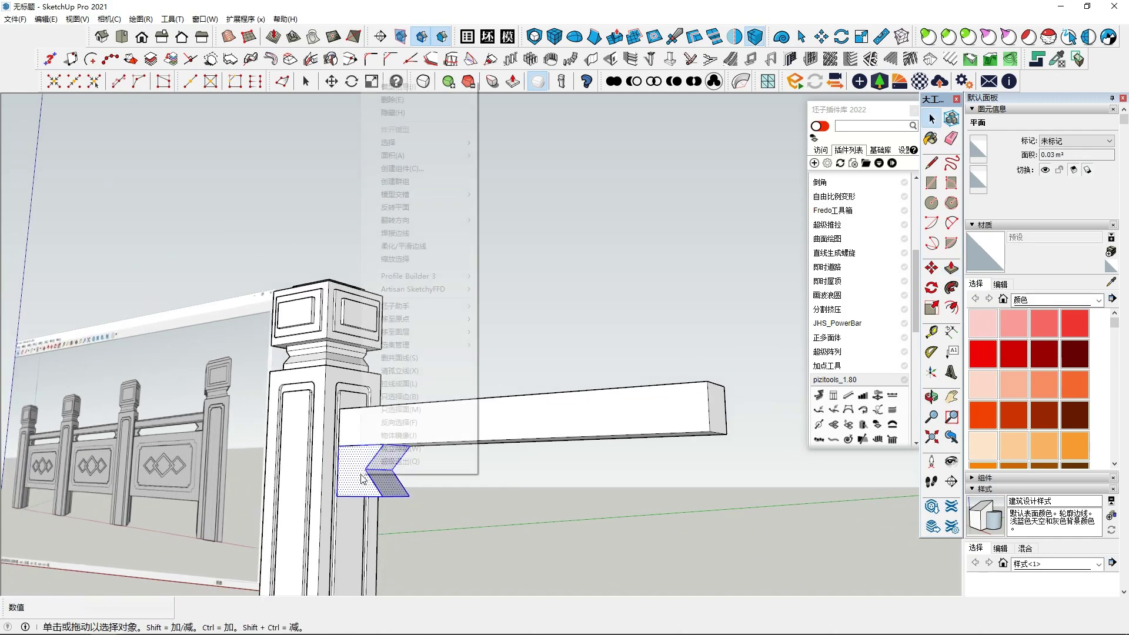
left_click(402, 181)
Mirror a copy of the bracket about the rail's midpoint to the rail's far end
middle_click_drag(777, 375, 819, 370)
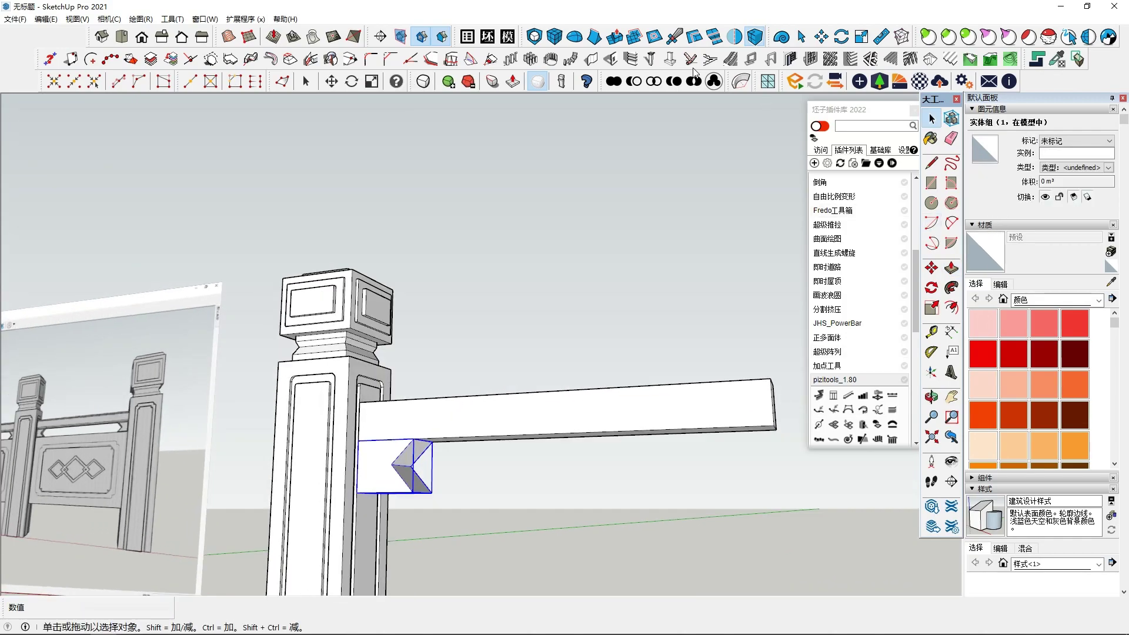
left_click(733, 39)
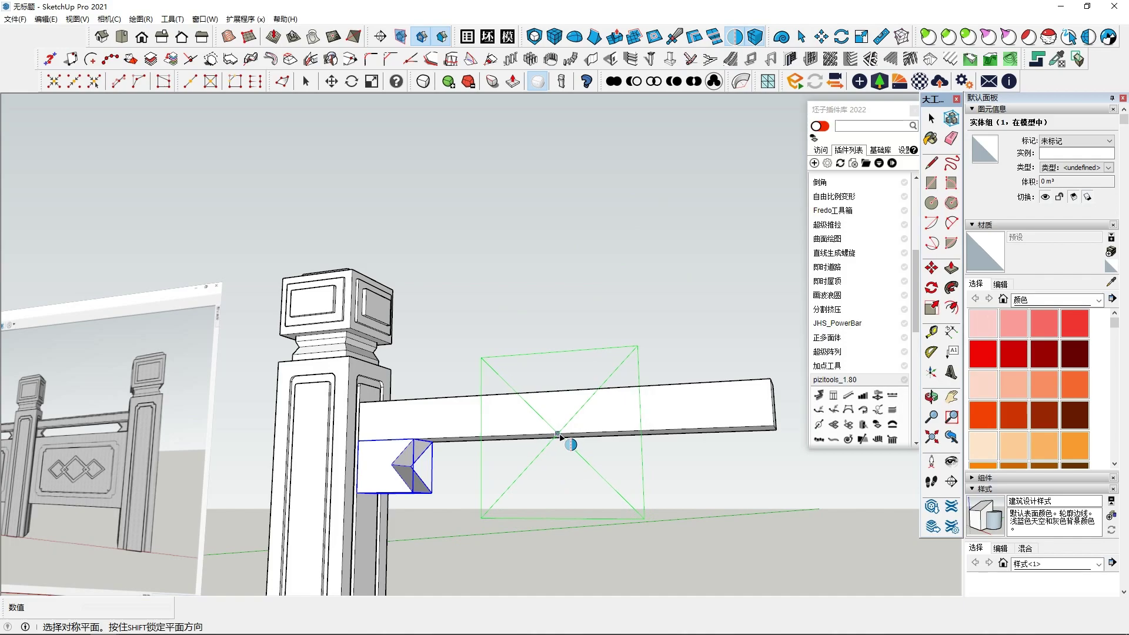
middle_click_drag(569, 443, 599, 452)
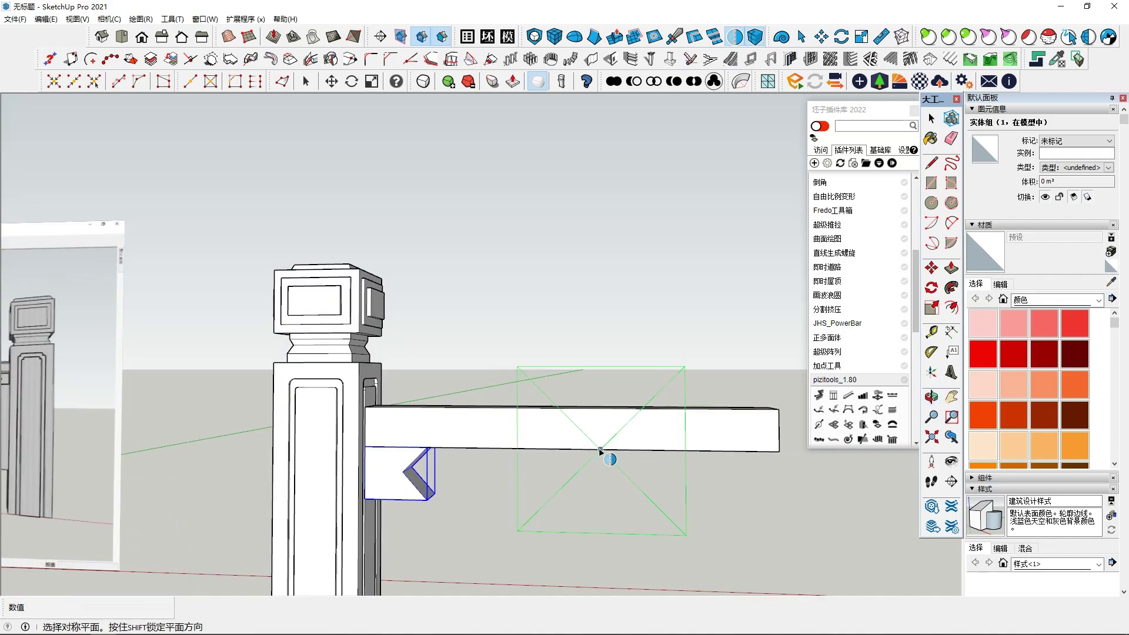
left_click(563, 450)
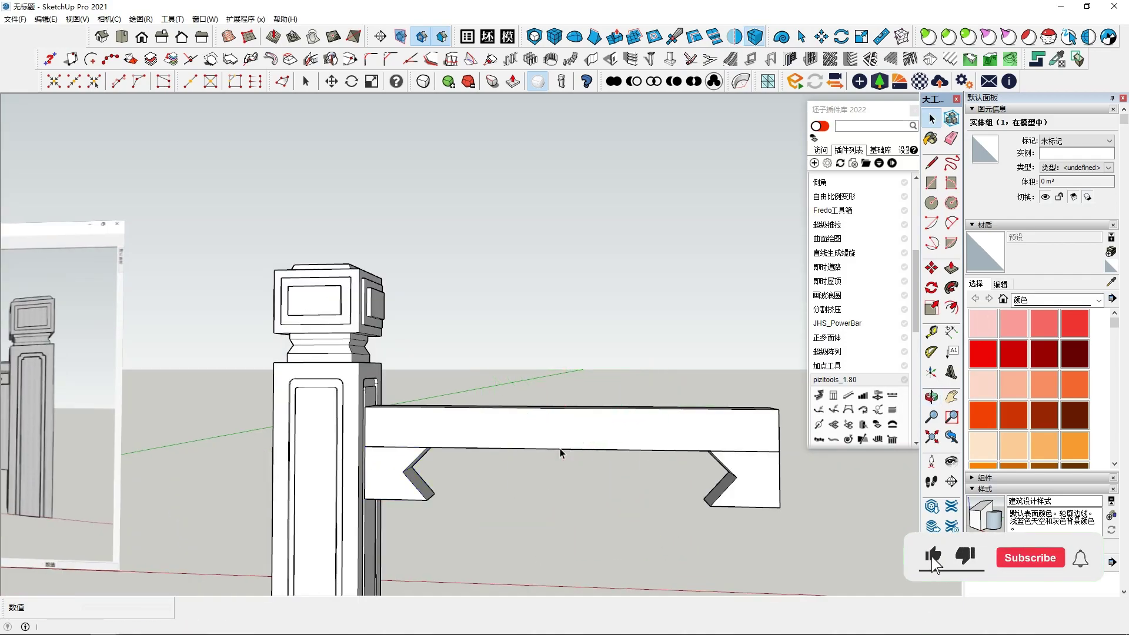
Draw a 1378 mm by about 43 mm rectangle spanning both brackets along their front lower edge
middle_click_drag(555, 496, 509, 470)
left_click(932, 182)
scroll(426, 497, "up", 4)
middle_click_drag(432, 500, 406, 454)
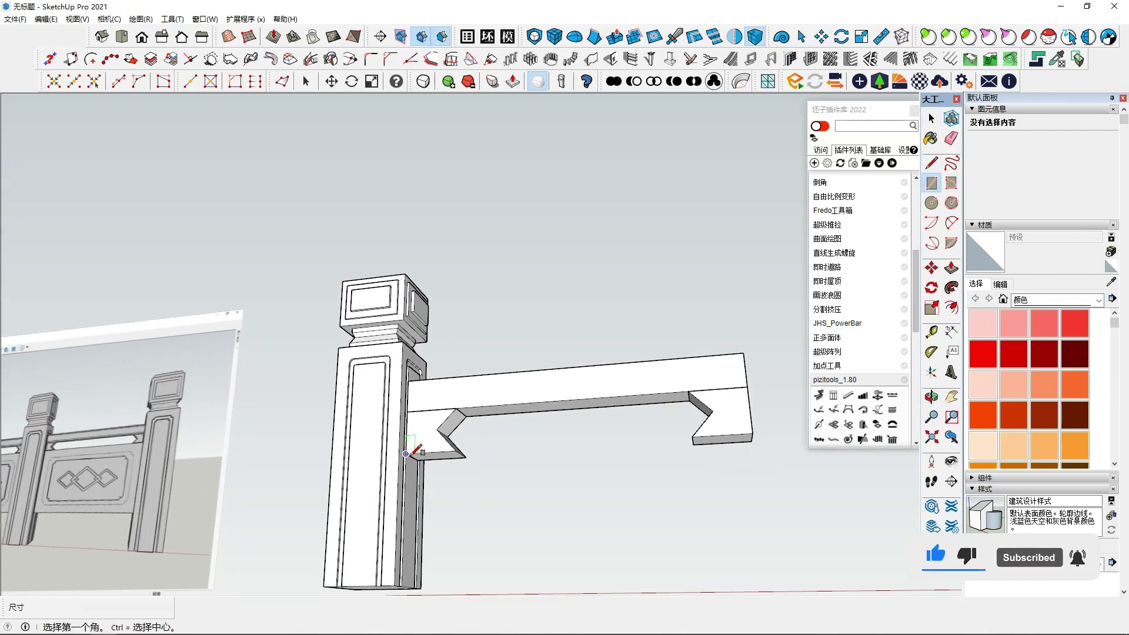
left_click(405, 454)
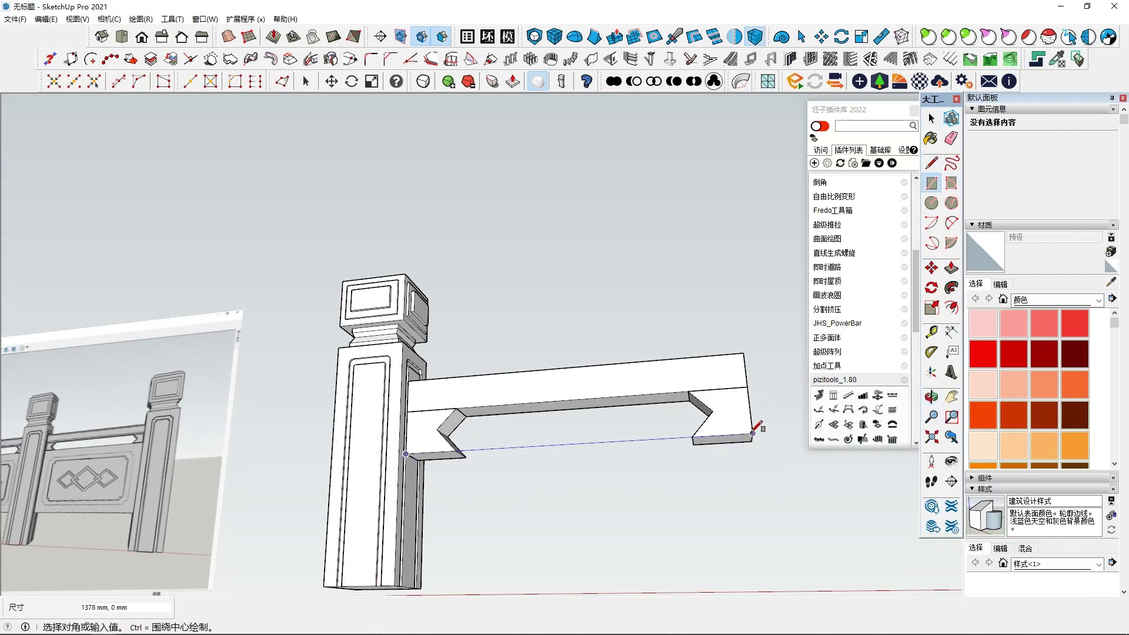
middle_click_drag(749, 471, 762, 540)
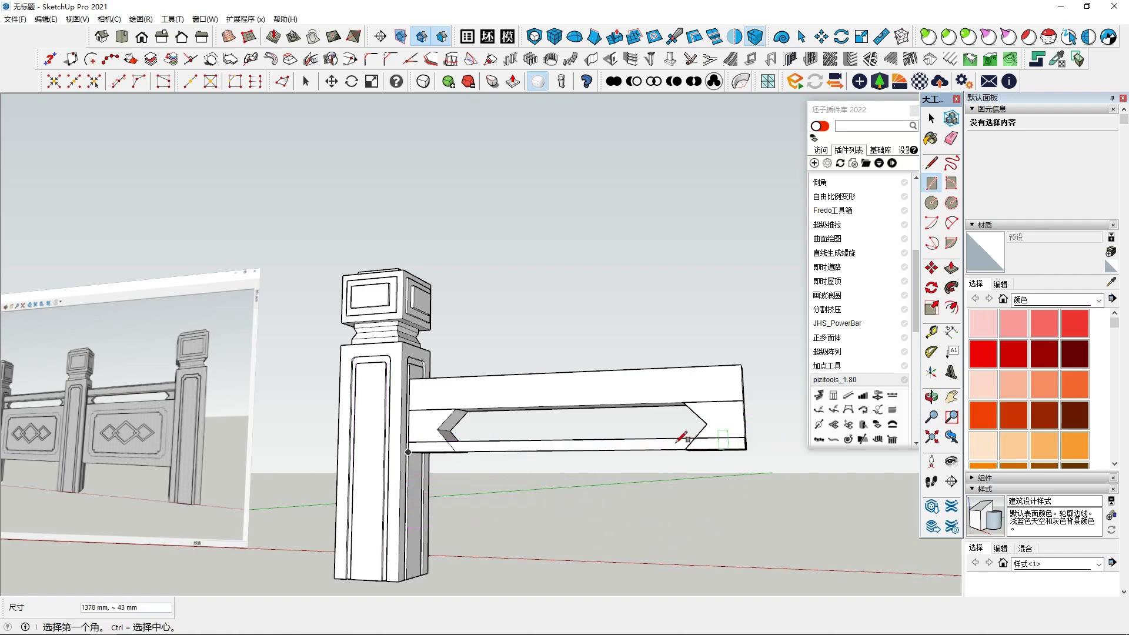
Scale the thin rectangle downward into a tall panel reaching close to the pillar's base
key("space")
left_click(564, 446)
key("s")
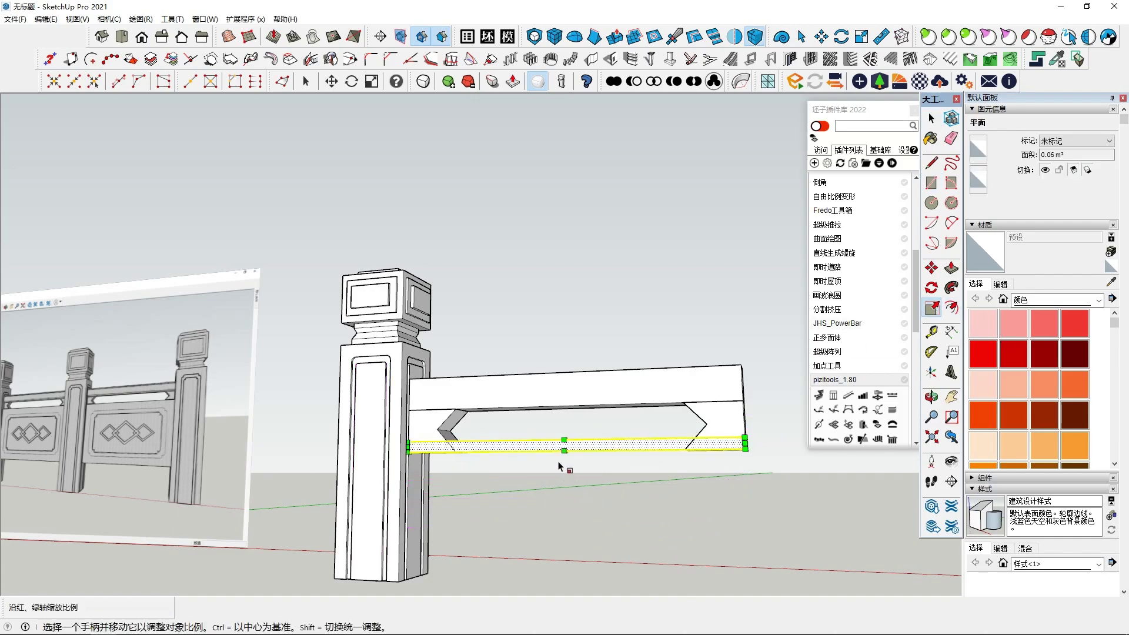
left_click_drag(565, 445, 568, 561)
key("space")
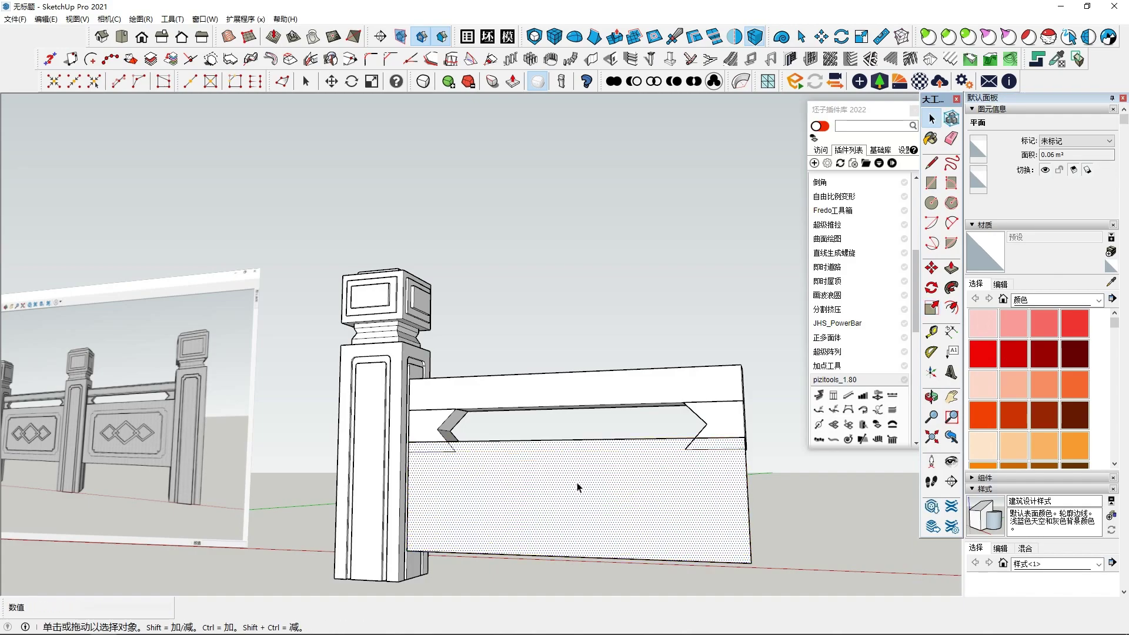
Move the panel face down about 43 mm so its upper edge meets the undersides of the brackets
left_click(931, 268)
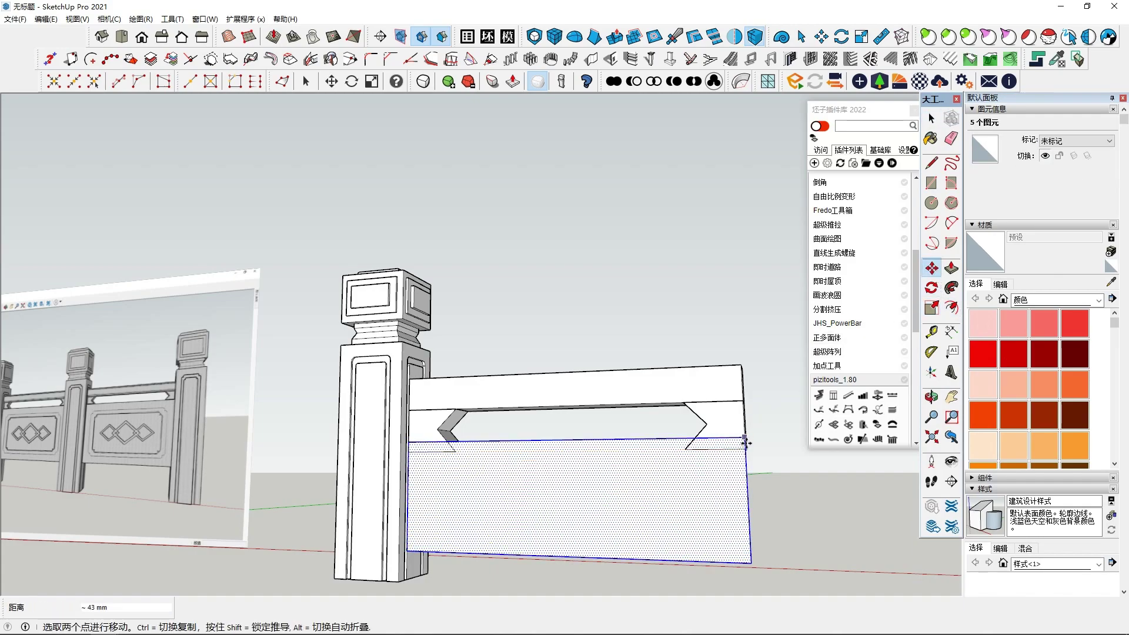
middle_click_drag(668, 468, 665, 493)
key("space")
scroll(596, 510, "up", 2)
scroll(596, 511, "down", 2)
middle_click_drag(596, 510, 557, 436)
scroll(593, 505, "up", 1)
left_click(552, 515)
left_click(470, 402)
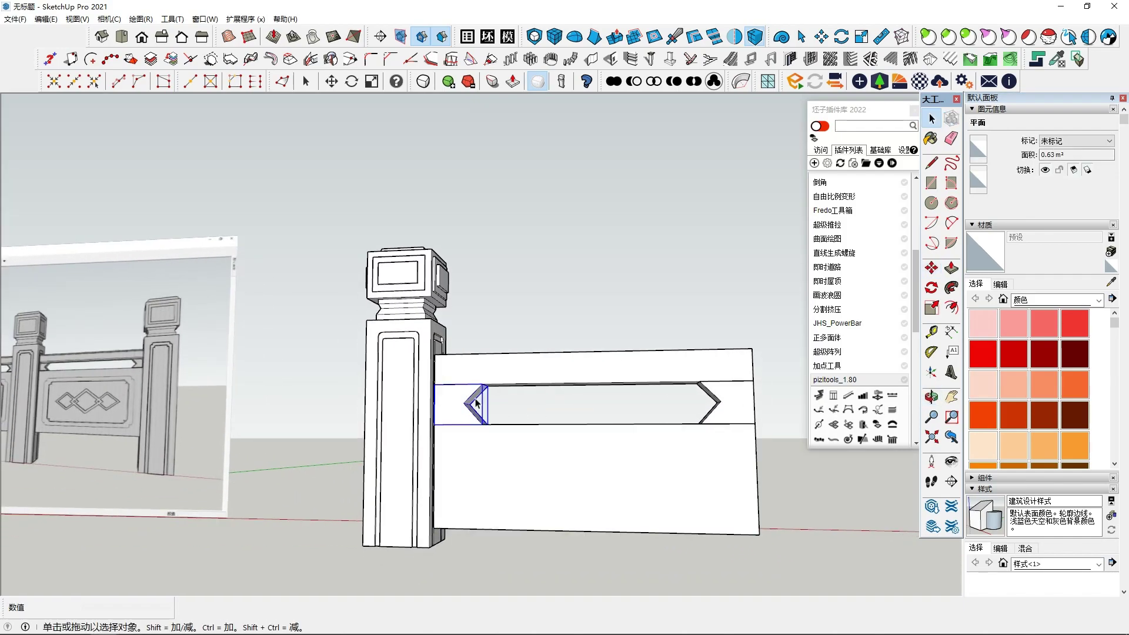
left_click(742, 424, "ctrl")
Extrude the panel face backward until its thickness matches the brackets above
double_click(563, 448)
middle_click_drag(564, 448, 547, 388)
left_click(952, 268)
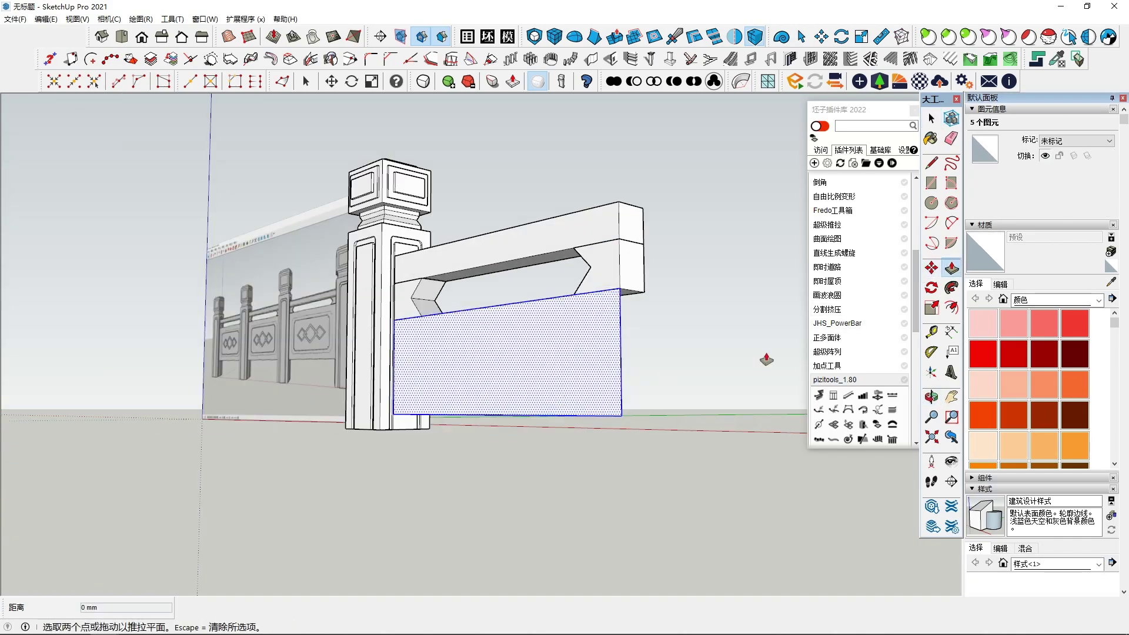
middle_click_drag(766, 358, 411, 380)
left_click(434, 383)
middle_click_drag(465, 306, 468, 330)
key("Escape")
middle_click_drag(467, 387, 388, 381)
left_click(404, 378)
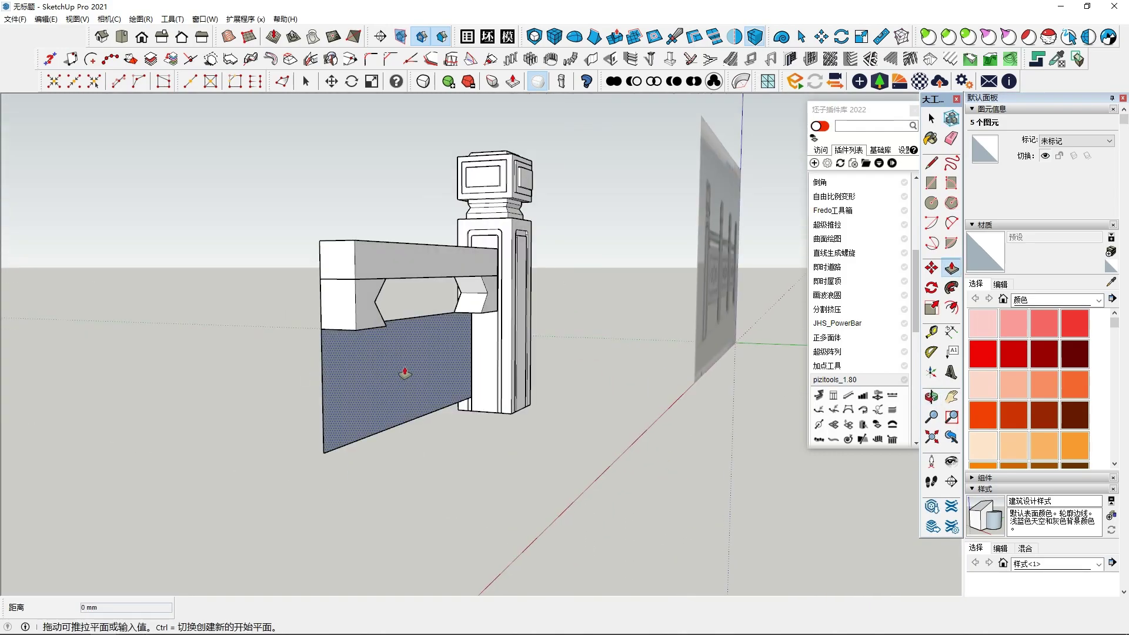
left_click(379, 321)
middle_click_drag(489, 371, 776, 382)
key("space")
Offset the panel's front outline inward by about 52 mm
middle_click_drag(553, 407, 579, 348)
double_click(486, 376)
left_click(951, 307)
scroll(496, 372, "down", 3)
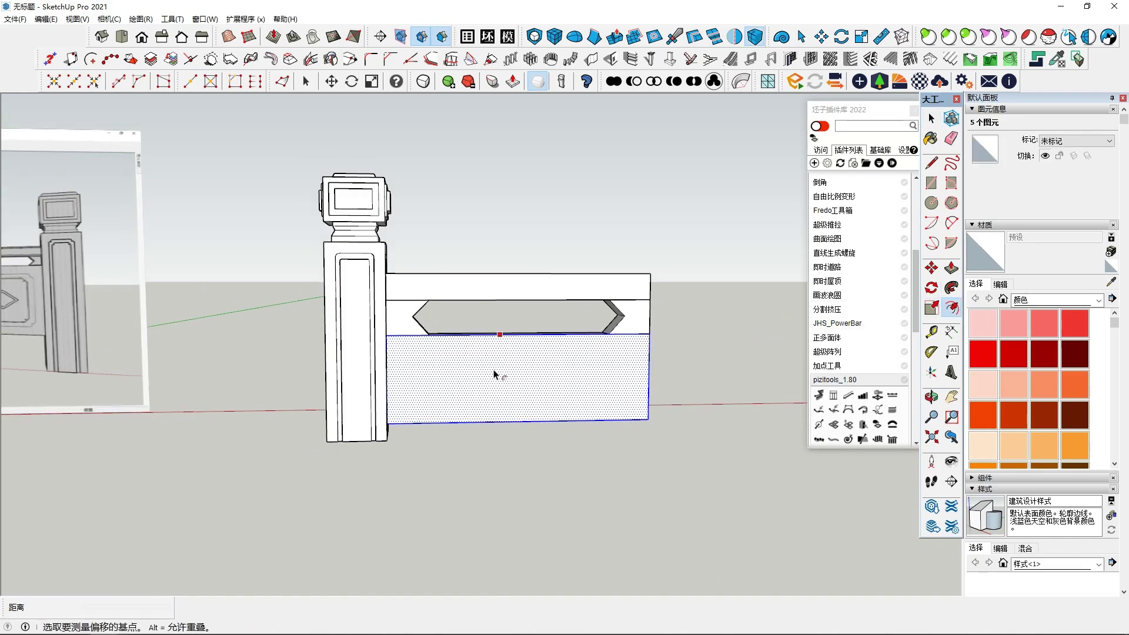
left_click(477, 338)
left_click(473, 352)
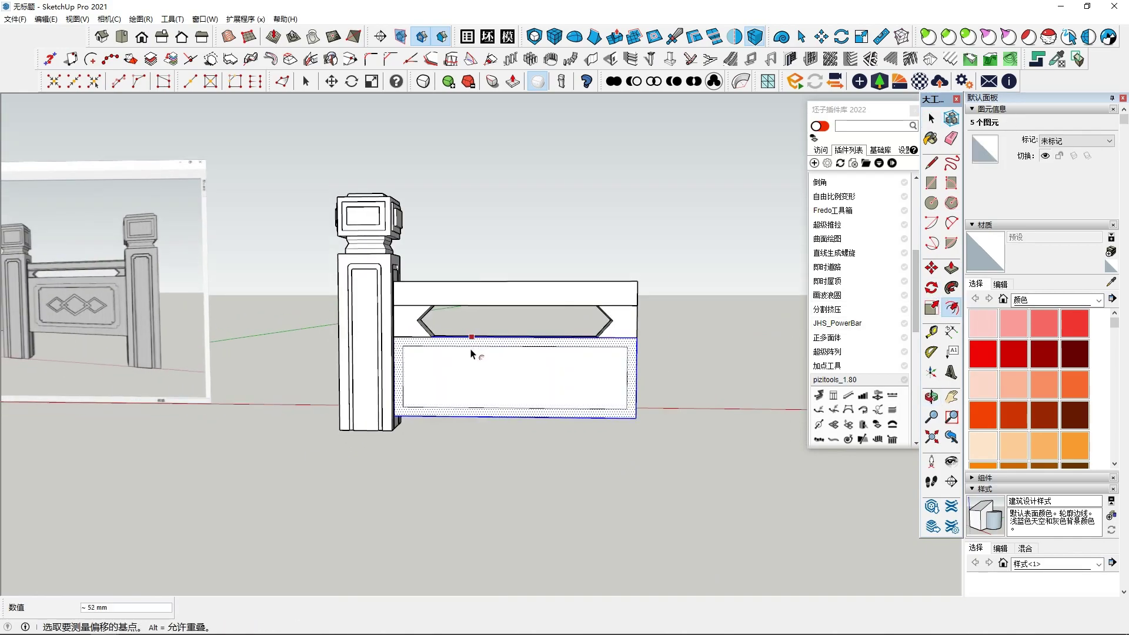
Fillet all four corners of the inset panel outline with a 20 mm radius and 6 segments
scroll(471, 351, "up", 2)
middle_click_drag(471, 351, 464, 335)
left_click(370, 59)
scroll(427, 363, "up", 1)
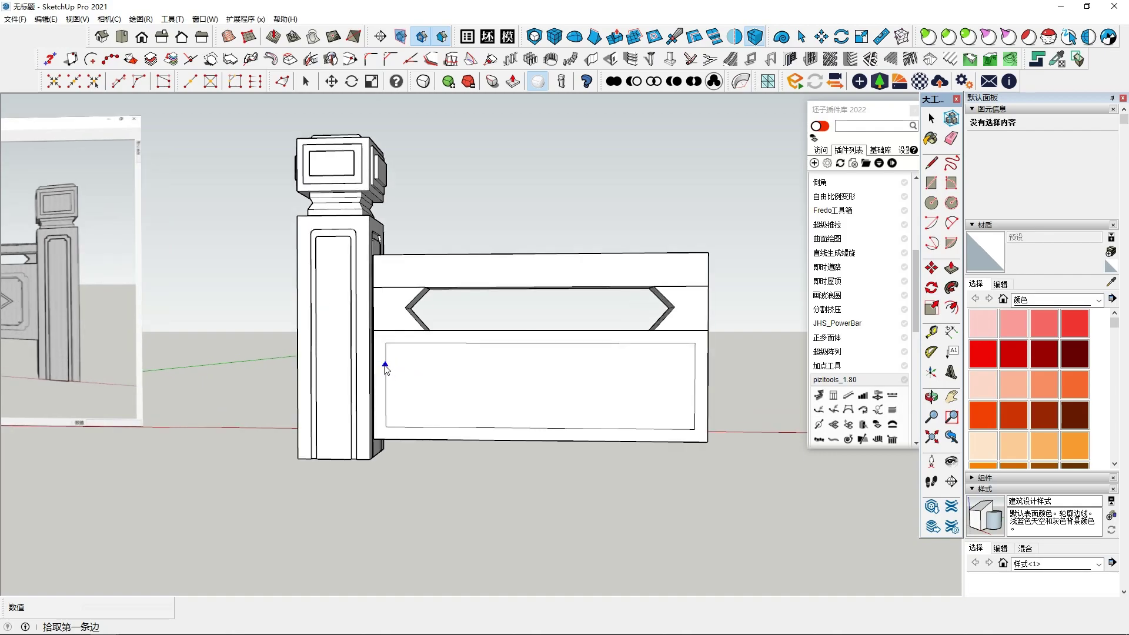
left_click(425, 344)
key("Return")
left_click(386, 406)
left_click(417, 428)
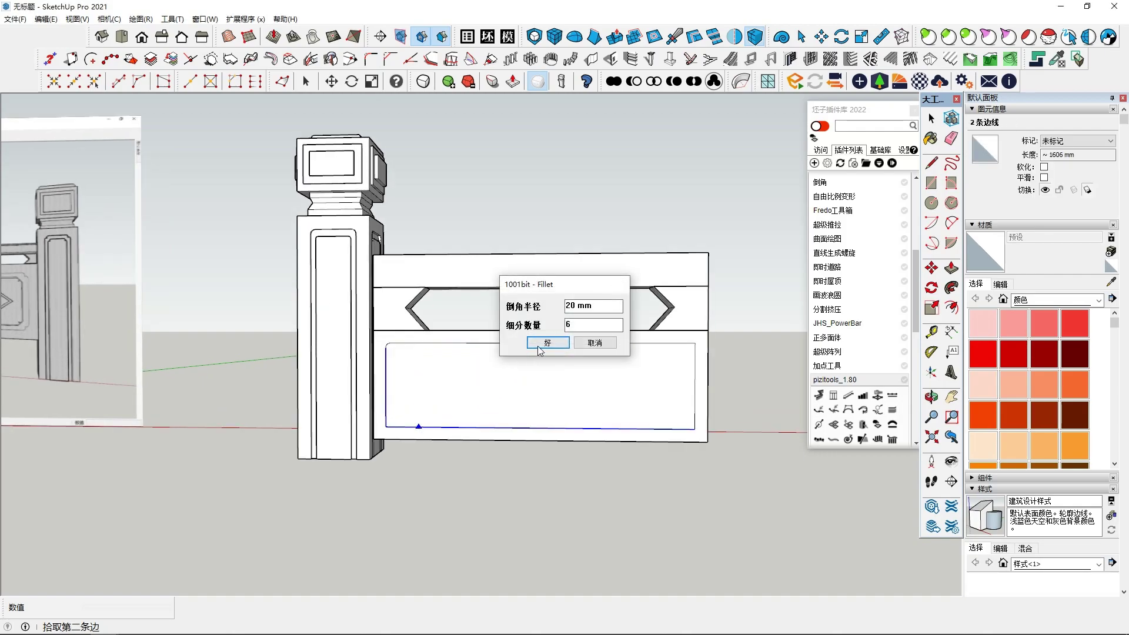
left_click(543, 348)
left_click(695, 386)
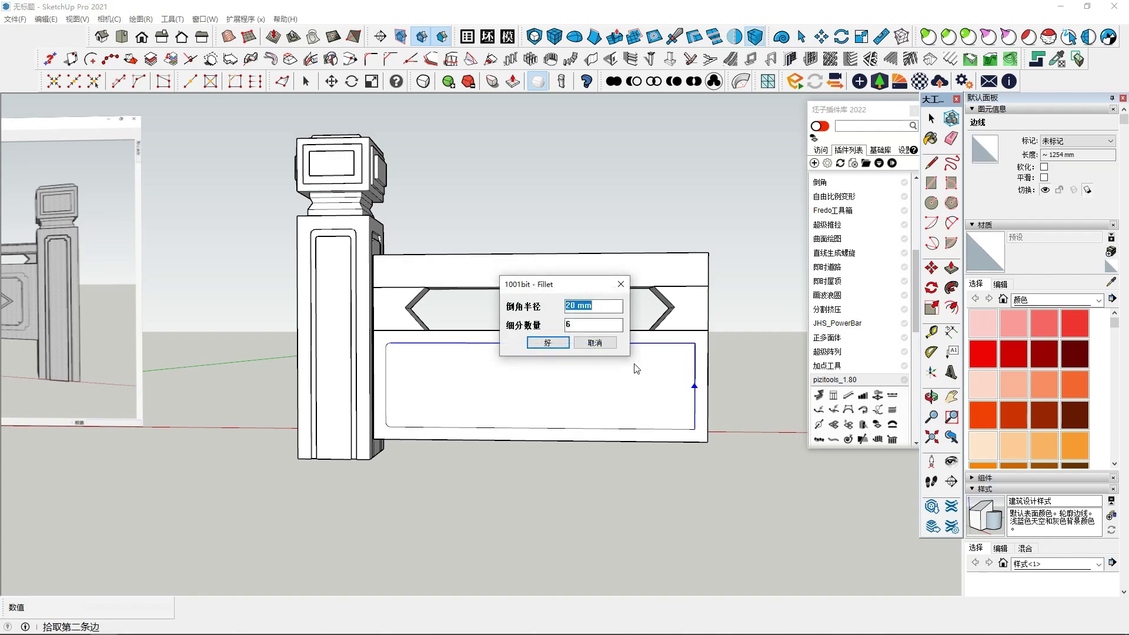
left_click(547, 343)
left_click(661, 429)
left_click(695, 392)
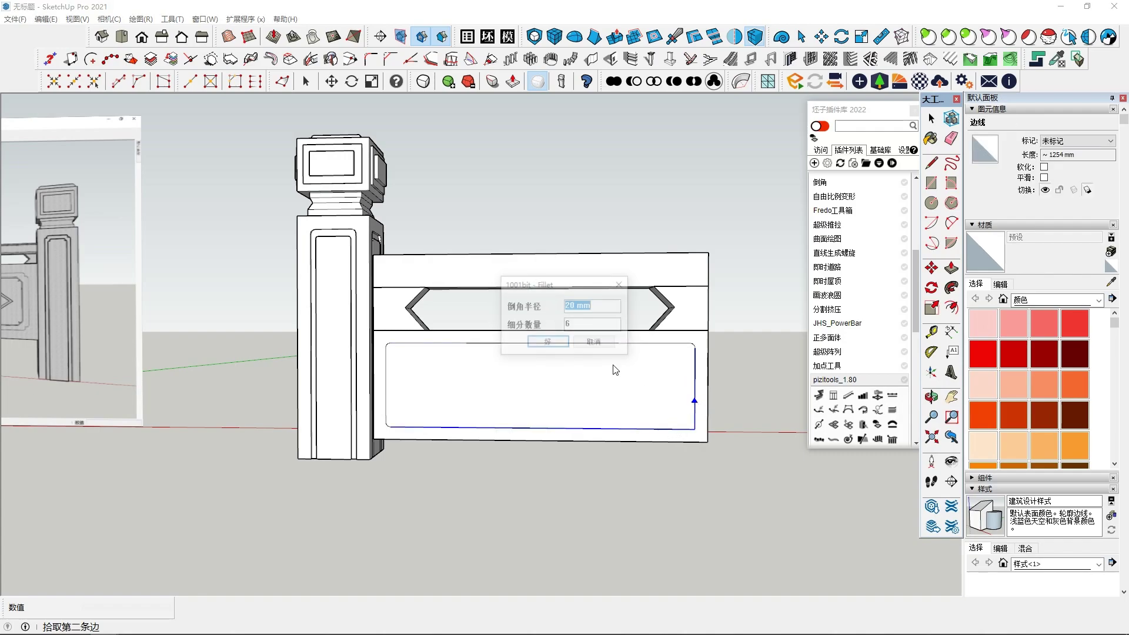
left_click(546, 343)
Offset the rounded panel outline inward to create a second outline
left_click(527, 379)
key("f")
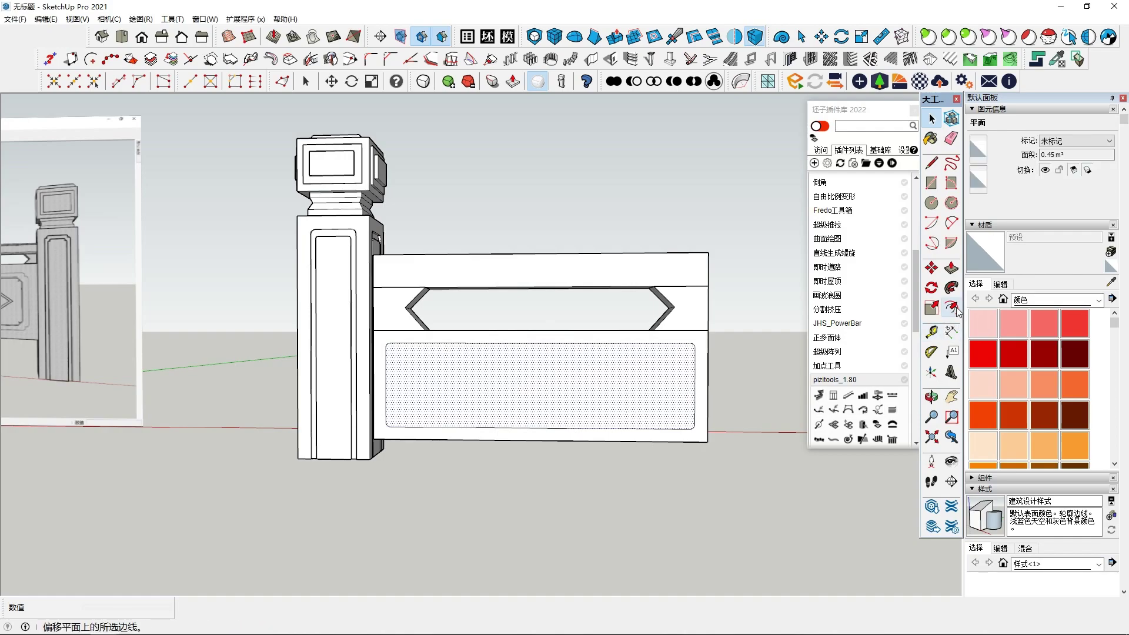
scroll(734, 382, "down", 2)
left_click(591, 372)
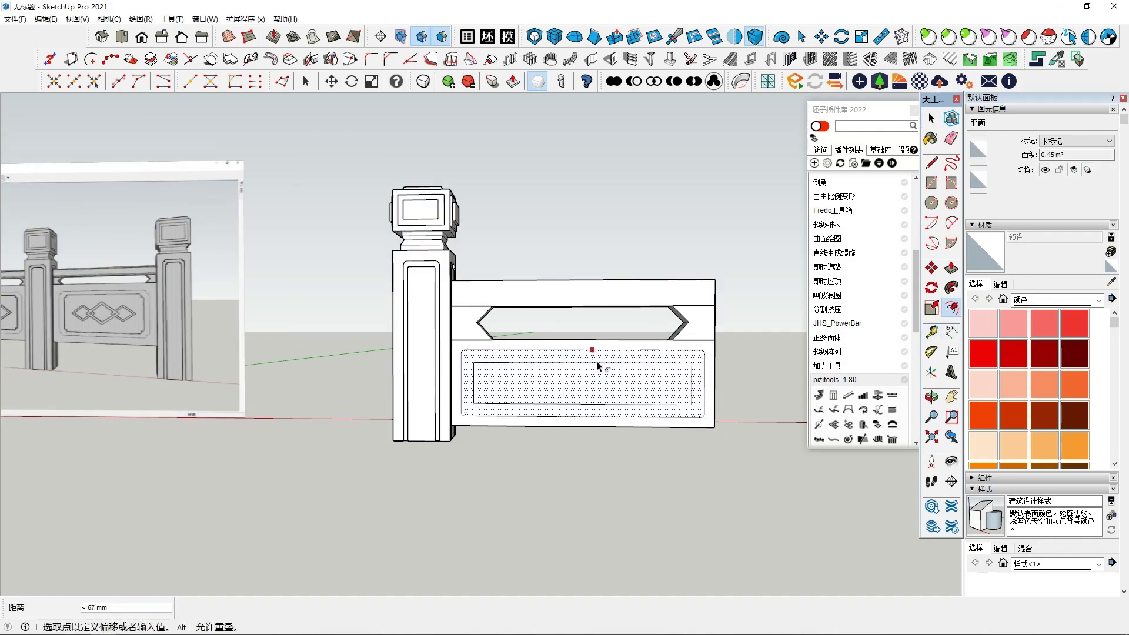
left_click(618, 357)
Scale the inner panel face down about its centre, leaving a wider border inside the rounded outline
key("space")
left_click(623, 359)
key("s")
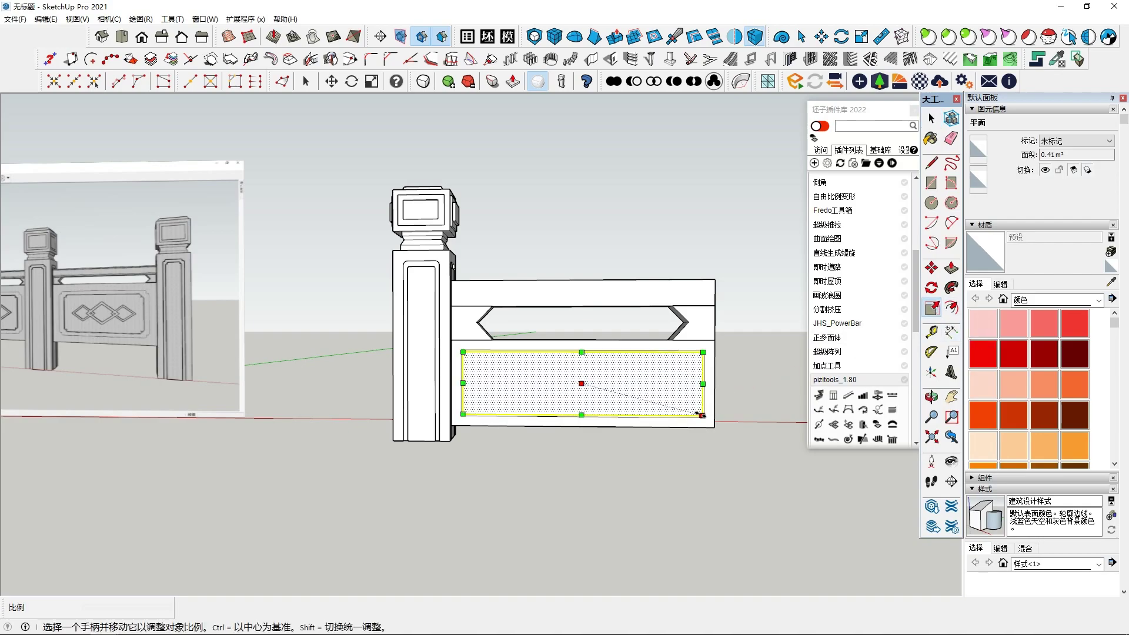
left_click_drag(701, 415, 693, 408)
left_click_drag(582, 357, 582, 362, "ctrl")
key("space")
Draw a horizontal guide line inward from the midpoint of the inner panel face's left edge
scroll(573, 369, "up", 2)
scroll(573, 369, "down", 3)
mouse_move(550, 394)
middle_mouse_down()
mouse_move(554, 431)
mouse_move(552, 390)
mouse_move(500, 327)
mouse_move(509, 378)
middle_mouse_up()
scroll(509, 378, "up", 2)
left_click(930, 166)
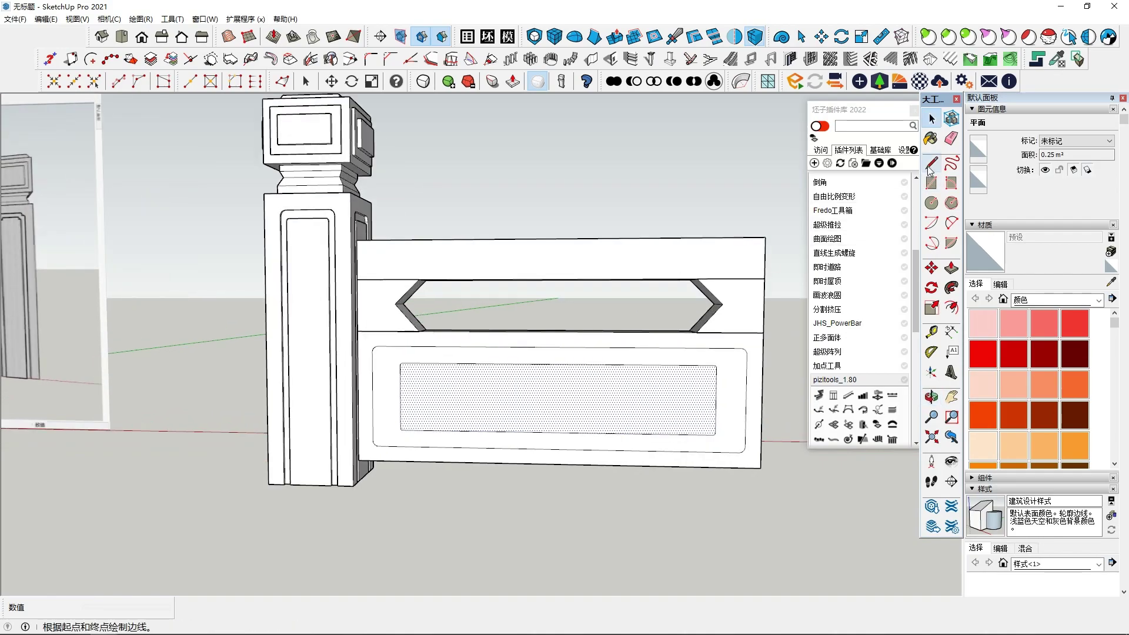
scroll(448, 398, "up", 3)
left_click(358, 395)
left_click(433, 396)
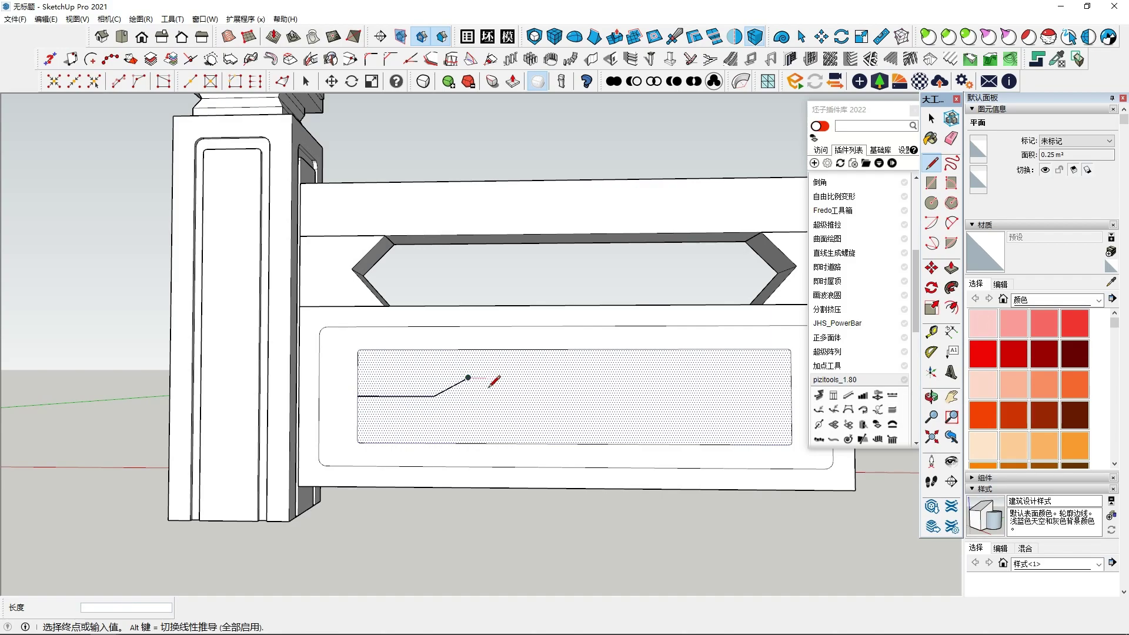
Draw a small closed diamond on the inner panel face, starting from the free end of the guide line
key("Escape")
left_click(434, 396)
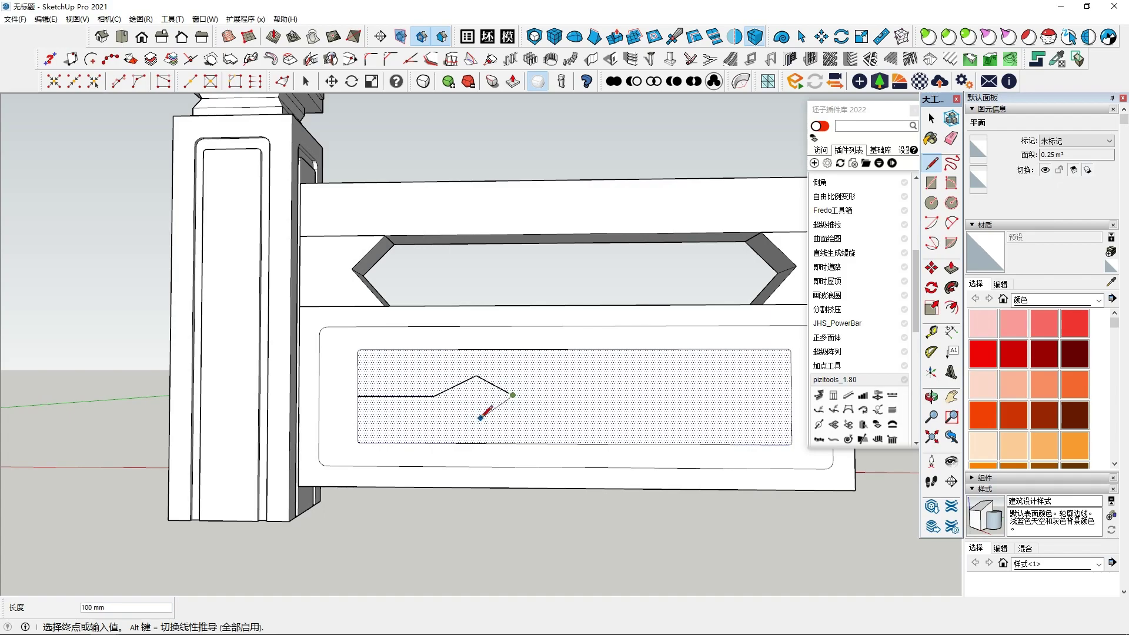
key("ctrl+z")
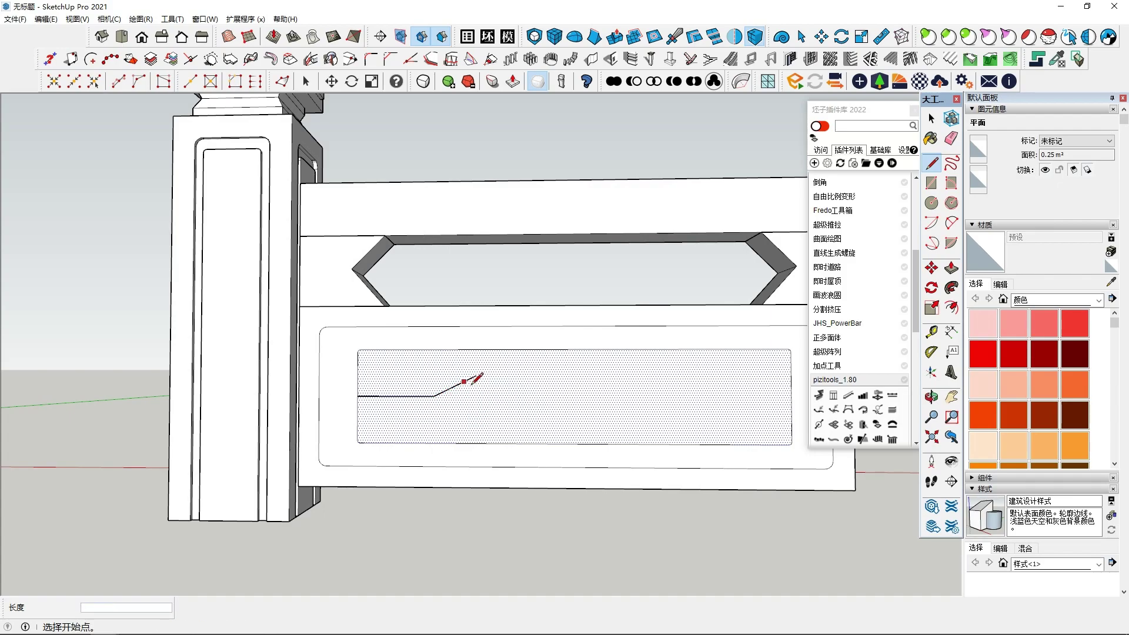
left_click(476, 375)
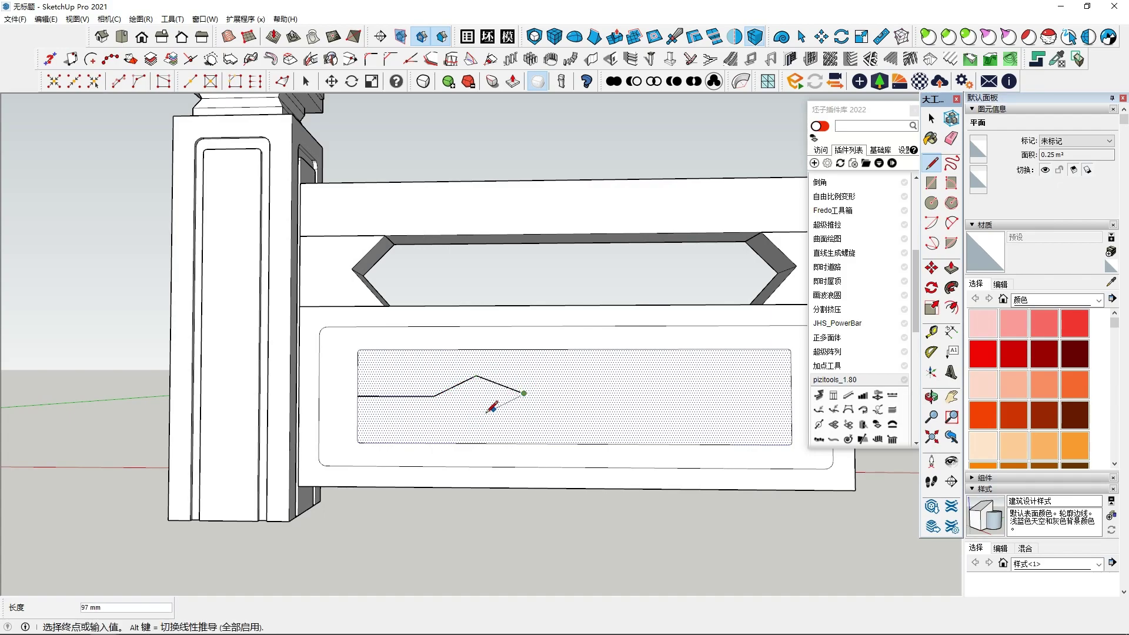
left_click(434, 397)
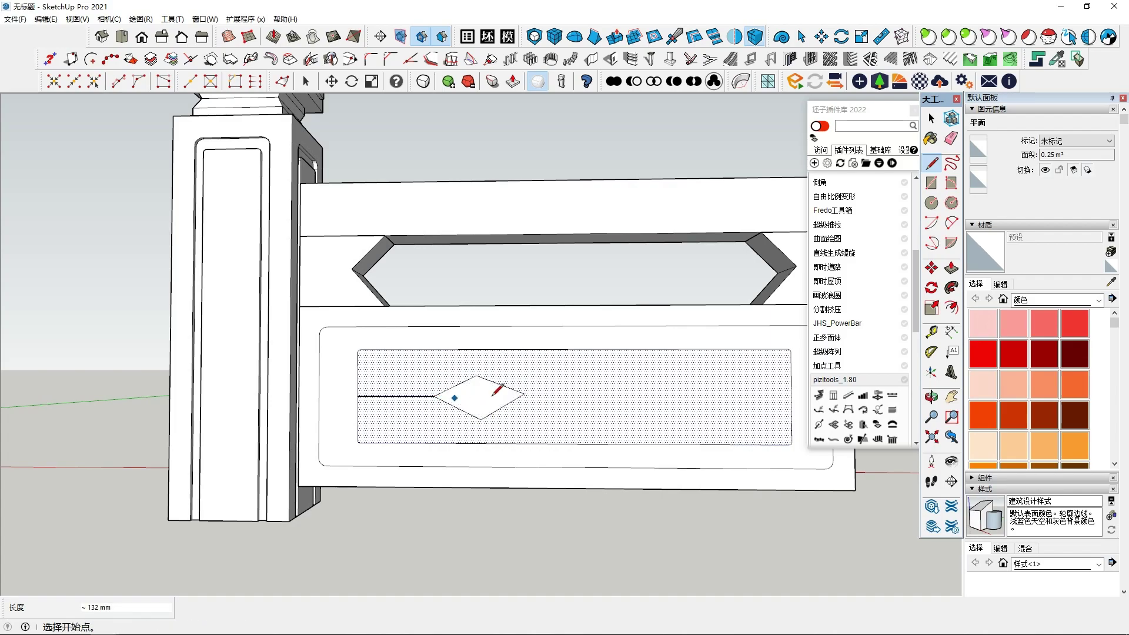
Draw a larger closed diamond to the right of the small one and delete the guide line
middle_click_drag(547, 394, 531, 397, "shift")
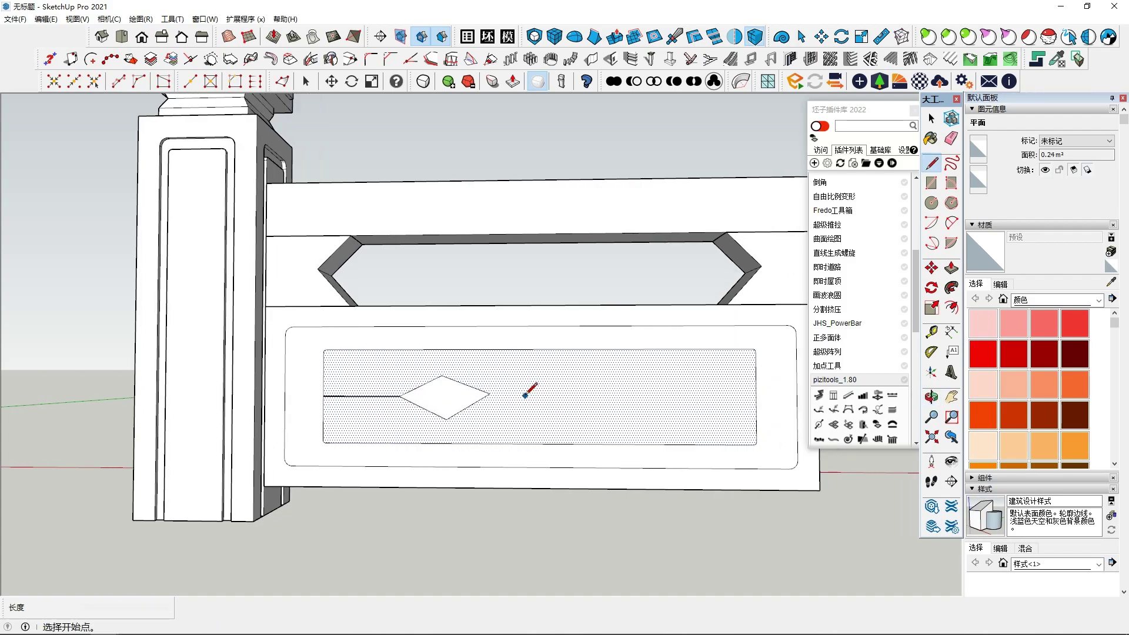
left_click(525, 395)
left_click(576, 364)
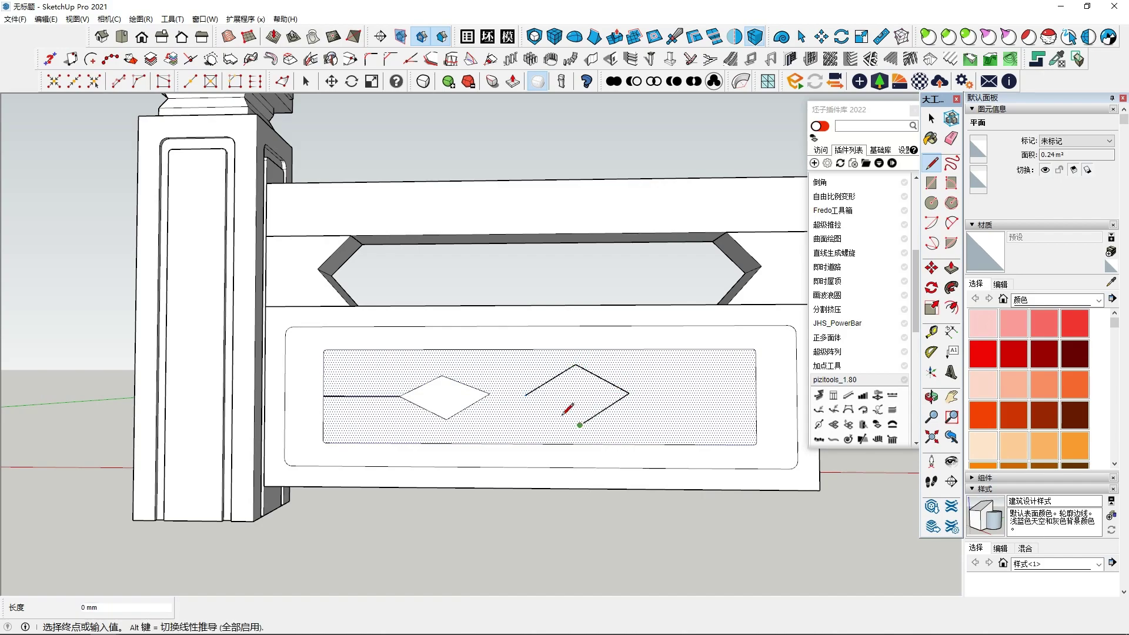
left_click(525, 395)
key("space")
left_click(454, 393)
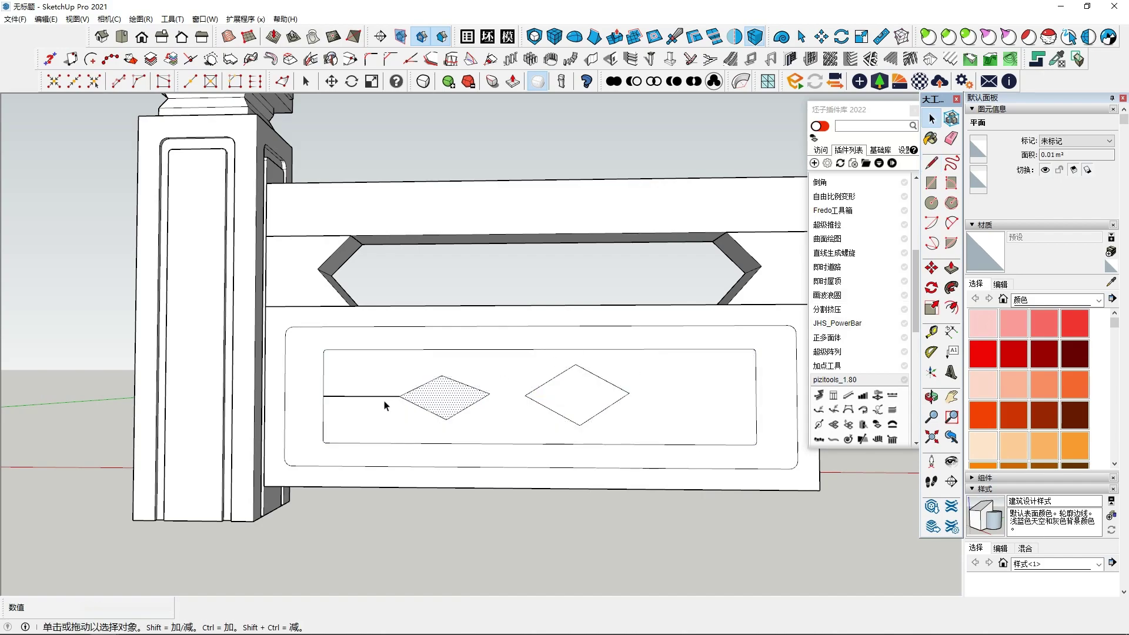
key("Delete")
Offset the outlines of both diamonds inward, using about 16 mm for the larger one
key("f")
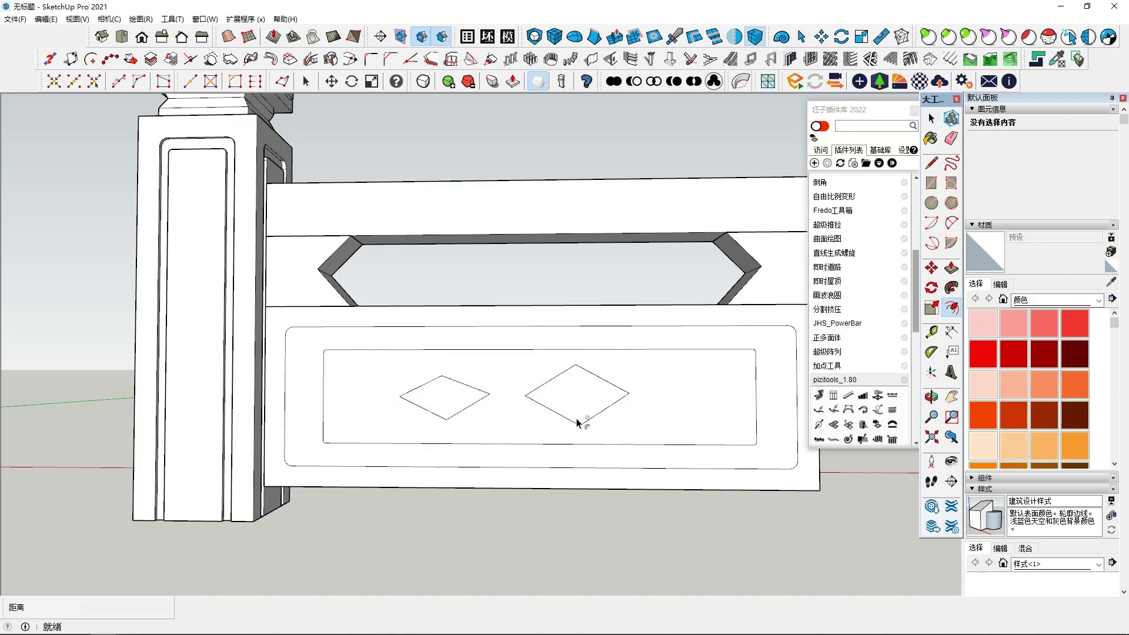
left_click(446, 388)
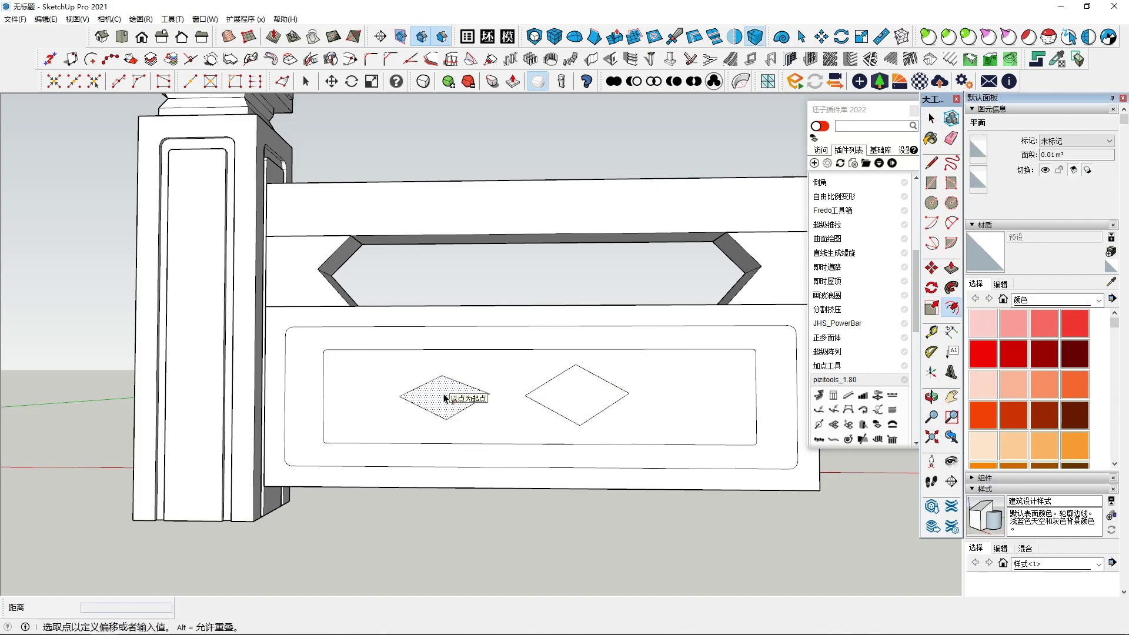
scroll(446, 399, "up", 3)
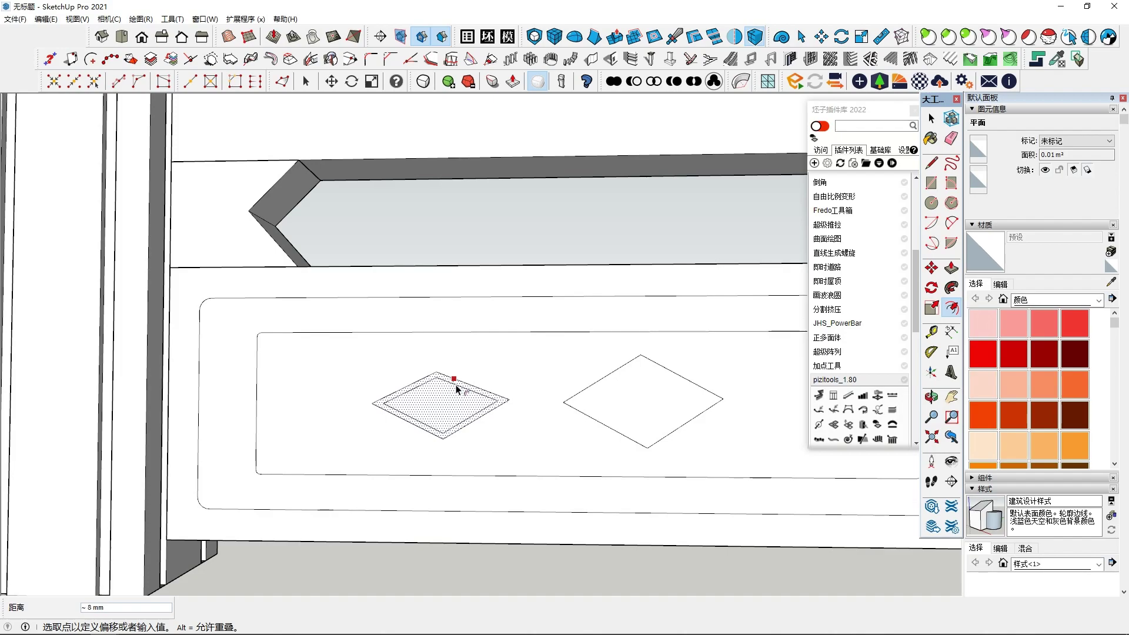
left_click(455, 389)
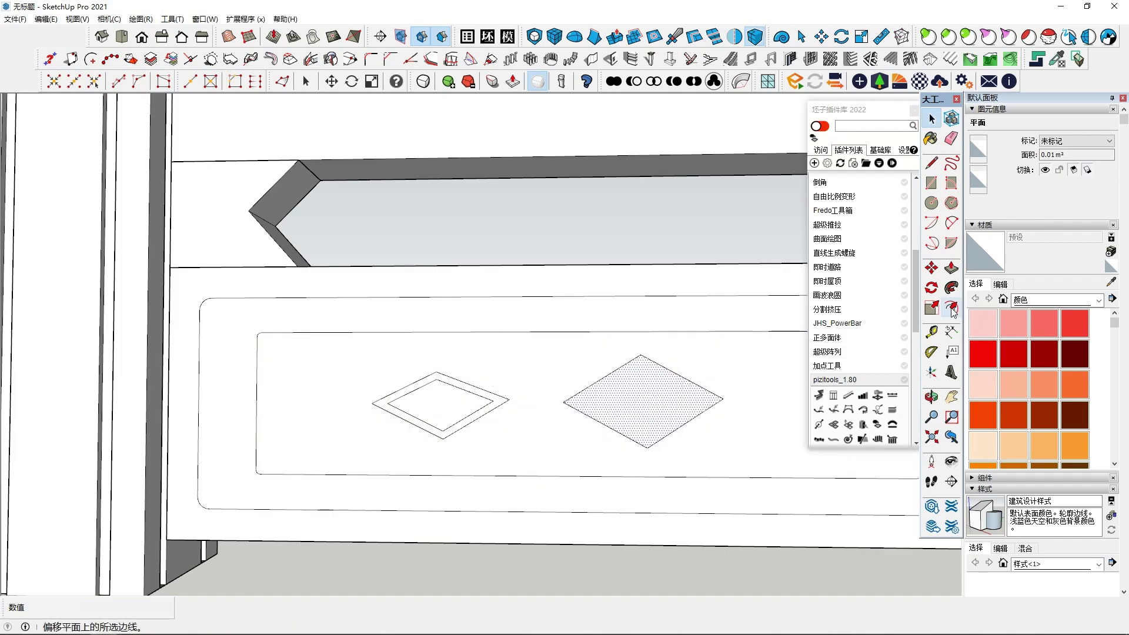
left_click(654, 382)
left_click(659, 381)
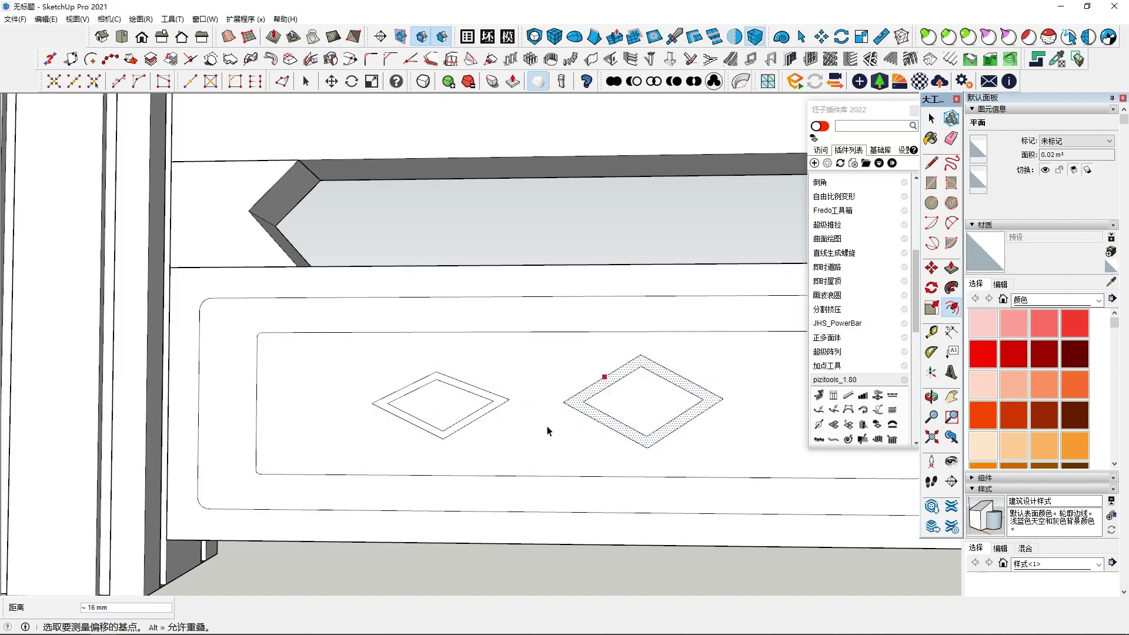
Copy the small double-outlined diamond 473 mm to the right so it overlaps the large diamond's right corner
key("space")
scroll(405, 403, "down", 2)
left_click_drag(513, 450, 512, 448)
key("m")
left_click(407, 414)
key("ctrl")
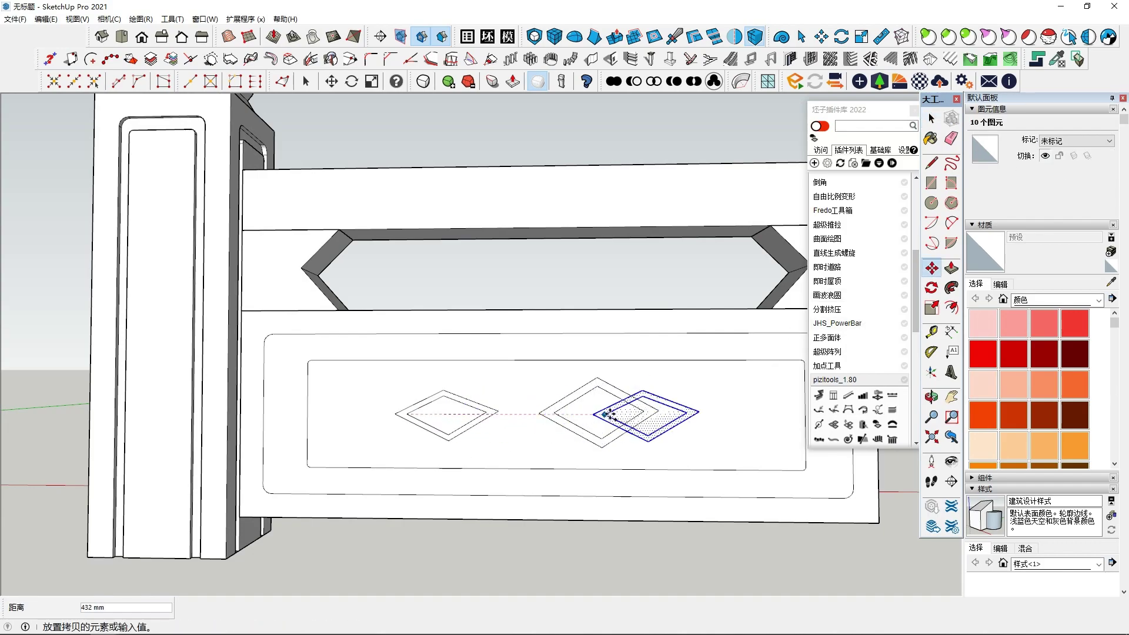
scroll(618, 412, "up", 2)
scroll(625, 411, "up", 1)
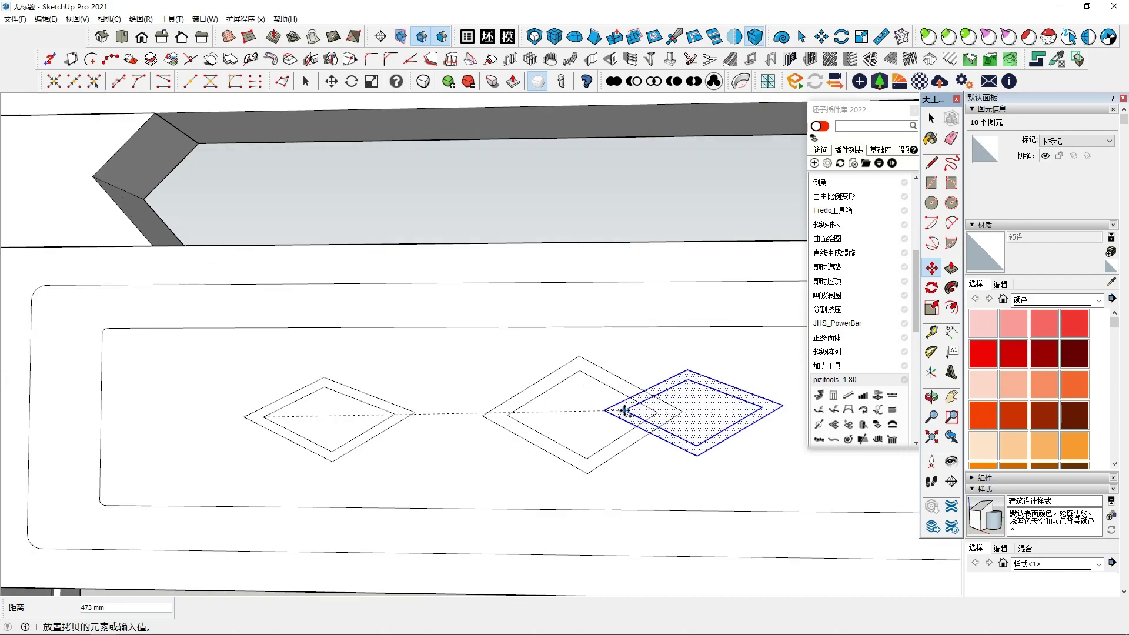
scroll(625, 412, "up", 1)
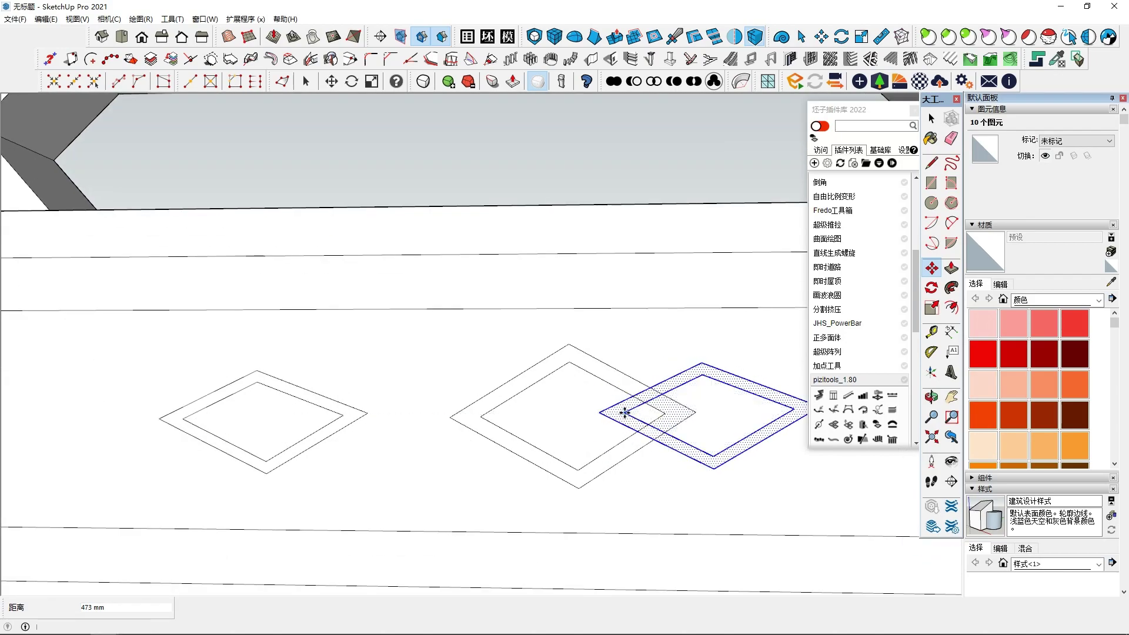
left_click(625, 412)
Move the original small double-outlined diamond right until it overlaps the large diamond's left corner
key("space")
left_click_drag(131, 357, 440, 503)
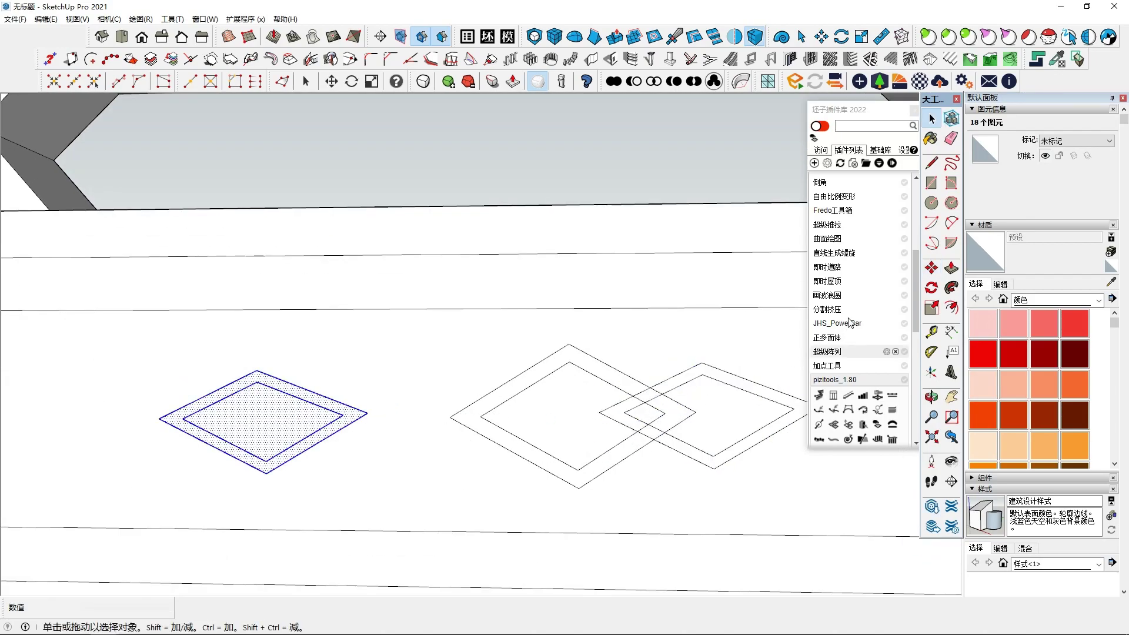
left_click(932, 268)
left_click(332, 414)
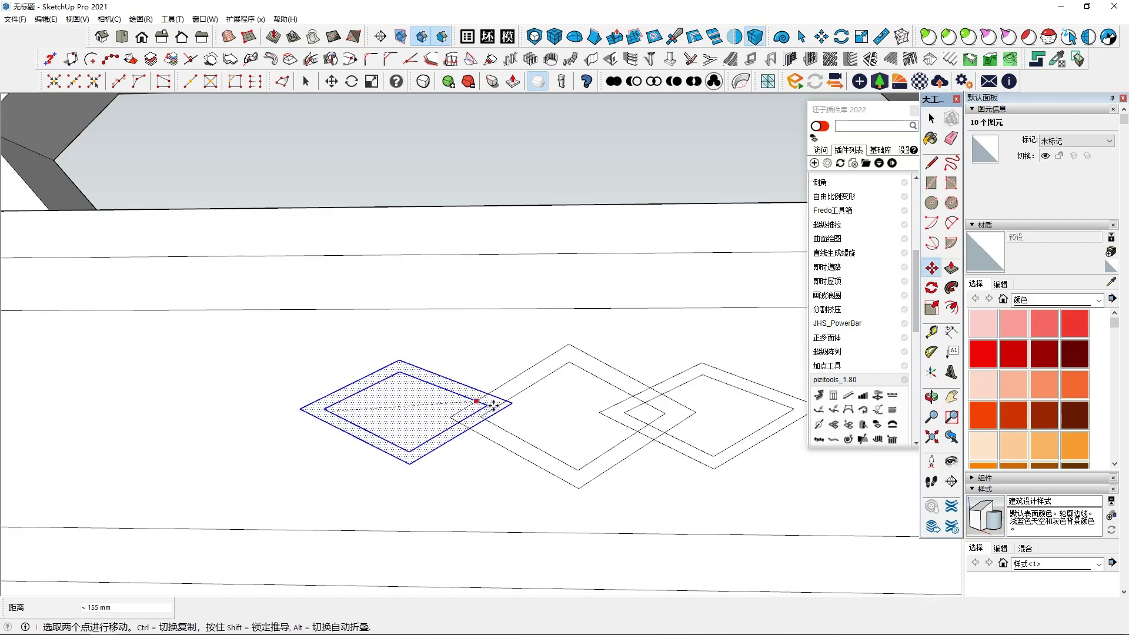
scroll(515, 408, "up", 2)
left_click(517, 408)
scroll(536, 415, "down", 2)
key("space")
scroll(356, 437, "down", 2)
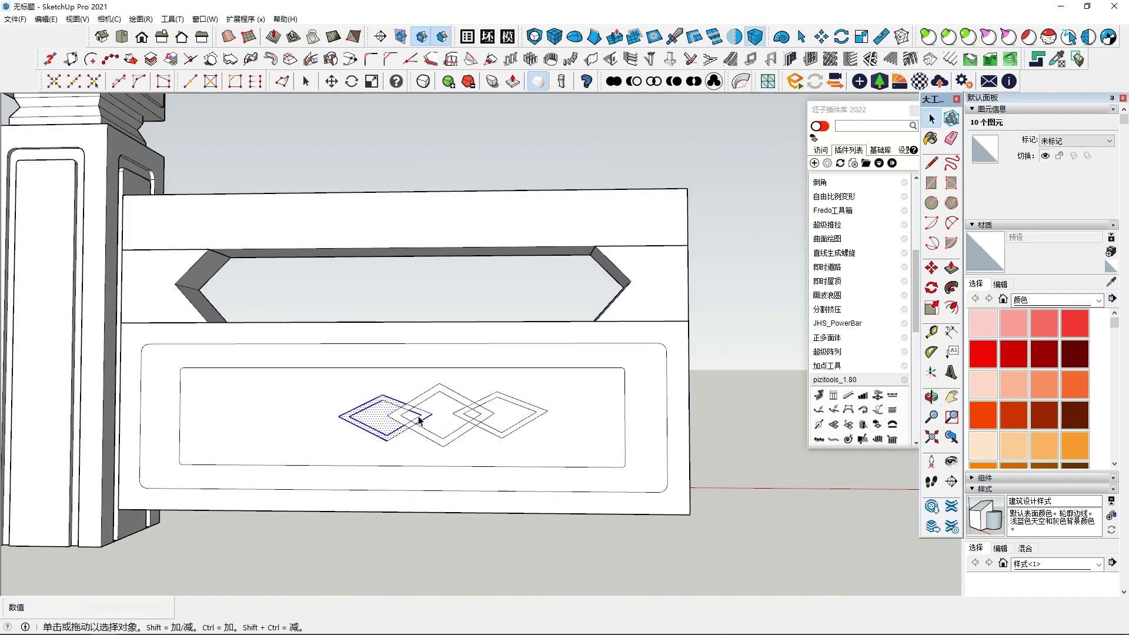
Move the three overlapping diamonds together to centre them on the inner panel face
left_click_drag(652, 482, 651, 478)
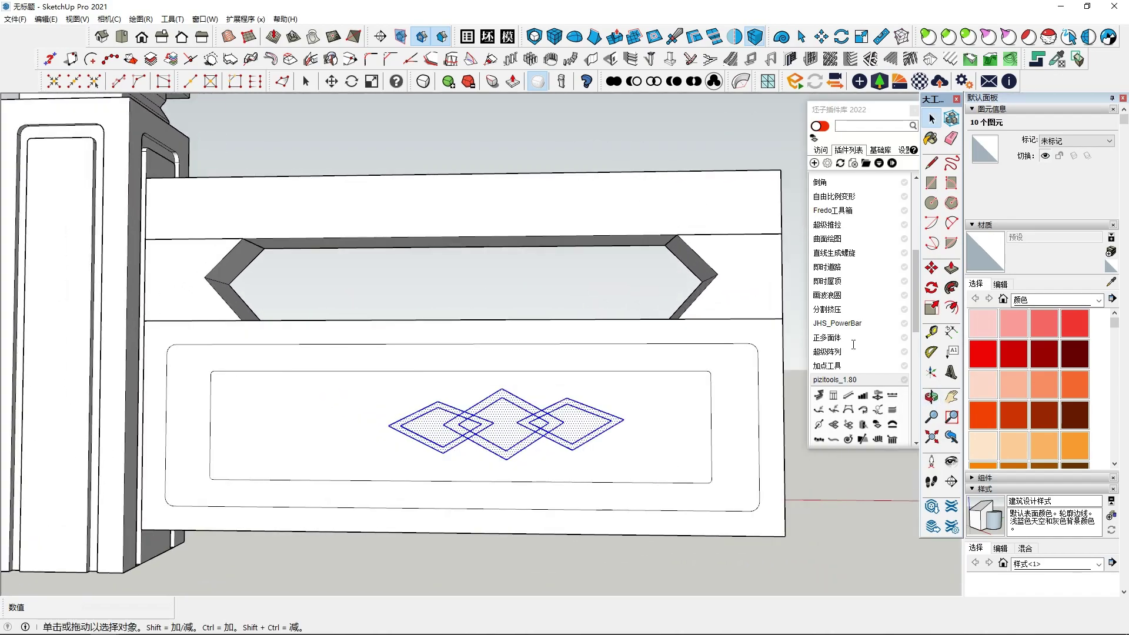
left_click(930, 270)
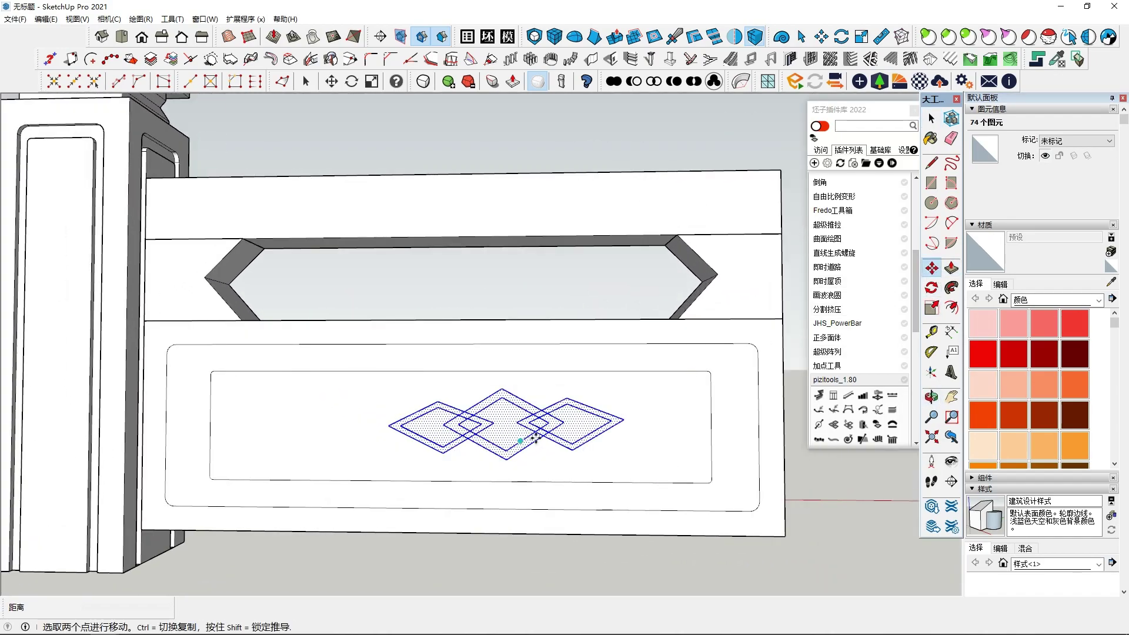
left_click(482, 422)
Delete the crossing edge segments where the left small diamond overlaps the large diamond, starting with its upper bands
key("space")
scroll(442, 418, "up", 3)
left_click(432, 411)
scroll(432, 410, "up", 2)
key("Delete")
key("Delete")
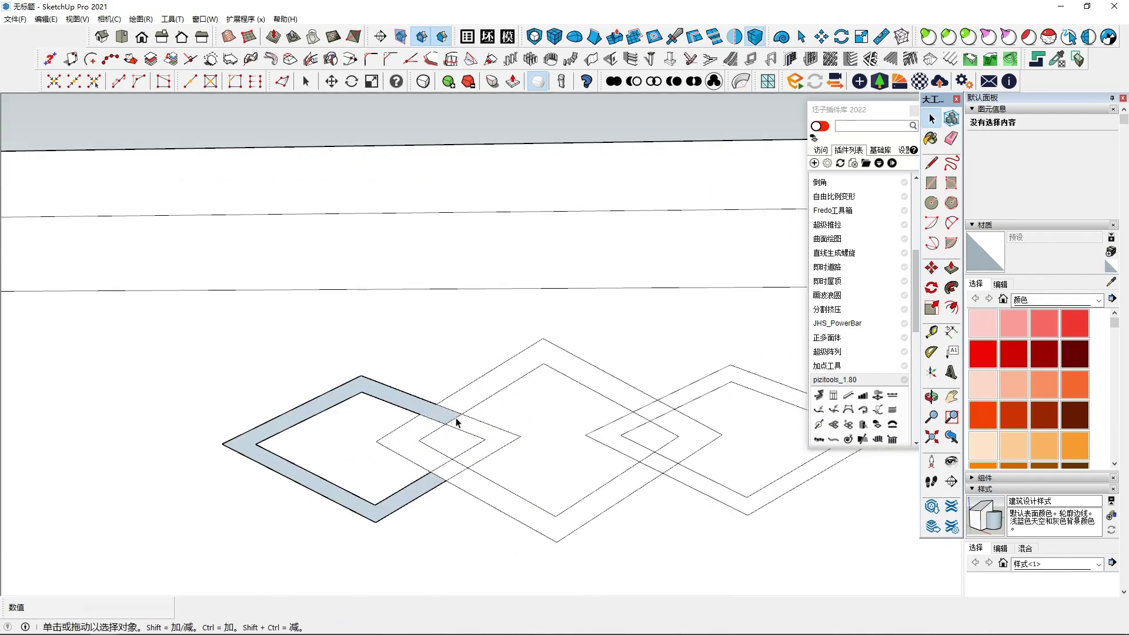
left_click(433, 421)
key("Delete")
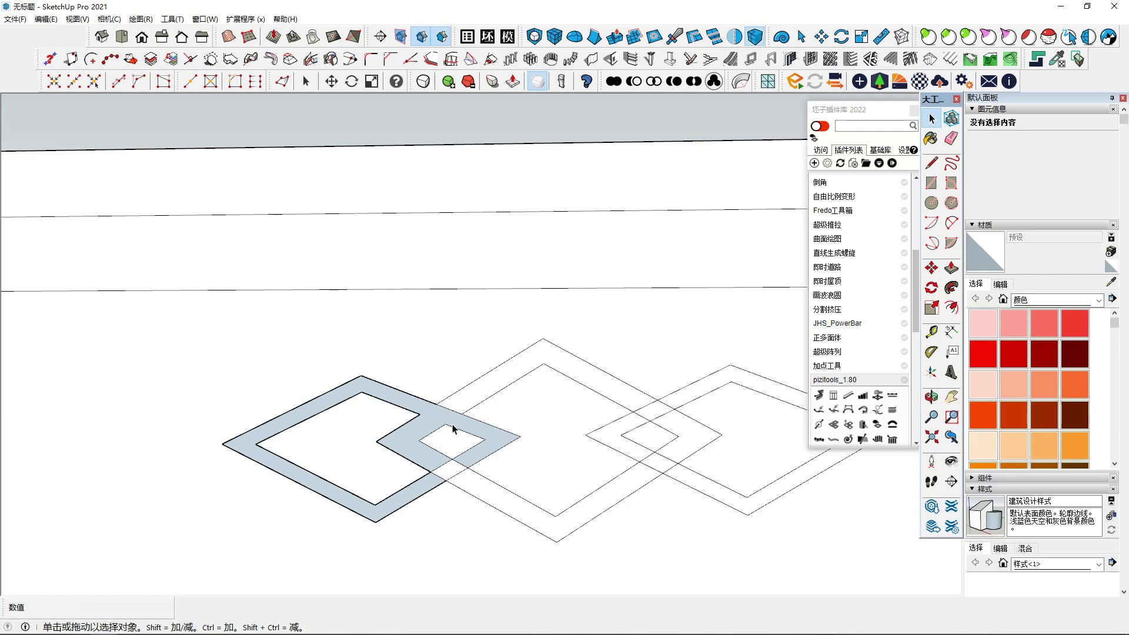
left_click(452, 413)
key("Delete")
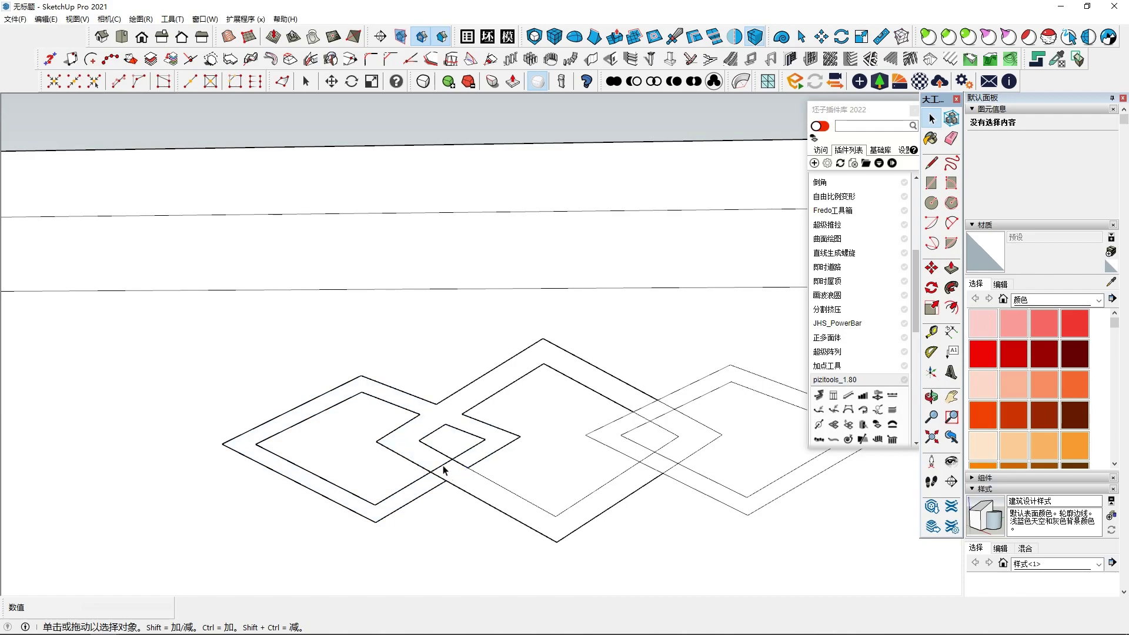
Delete the crossing edge segments where the right small diamond overlaps the large diamond
left_click(643, 413)
left_click(648, 406)
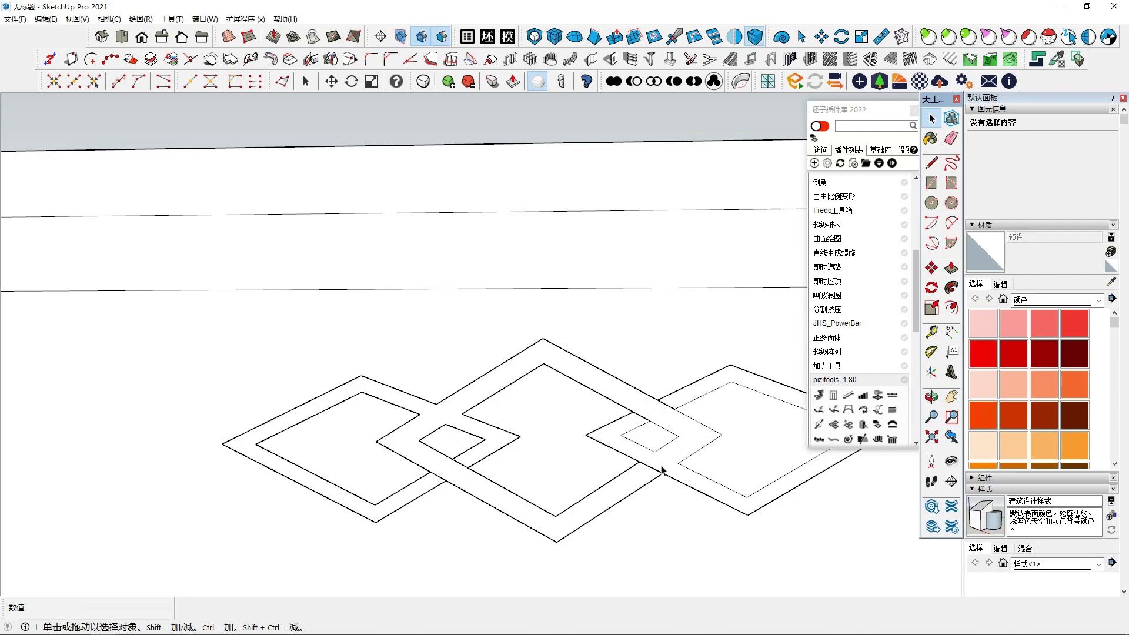
left_click(641, 422)
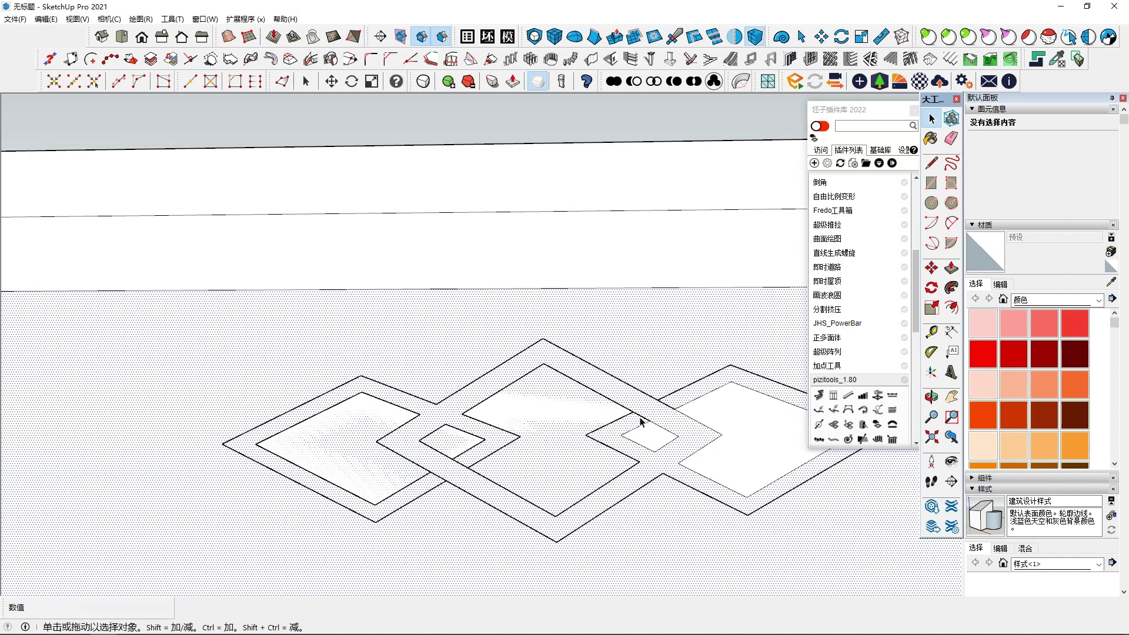
Delete the remaining crossing edge segments at the lower overlap of the left and middle diamonds
middle_click_drag(663, 407, 500, 428)
left_click(471, 394)
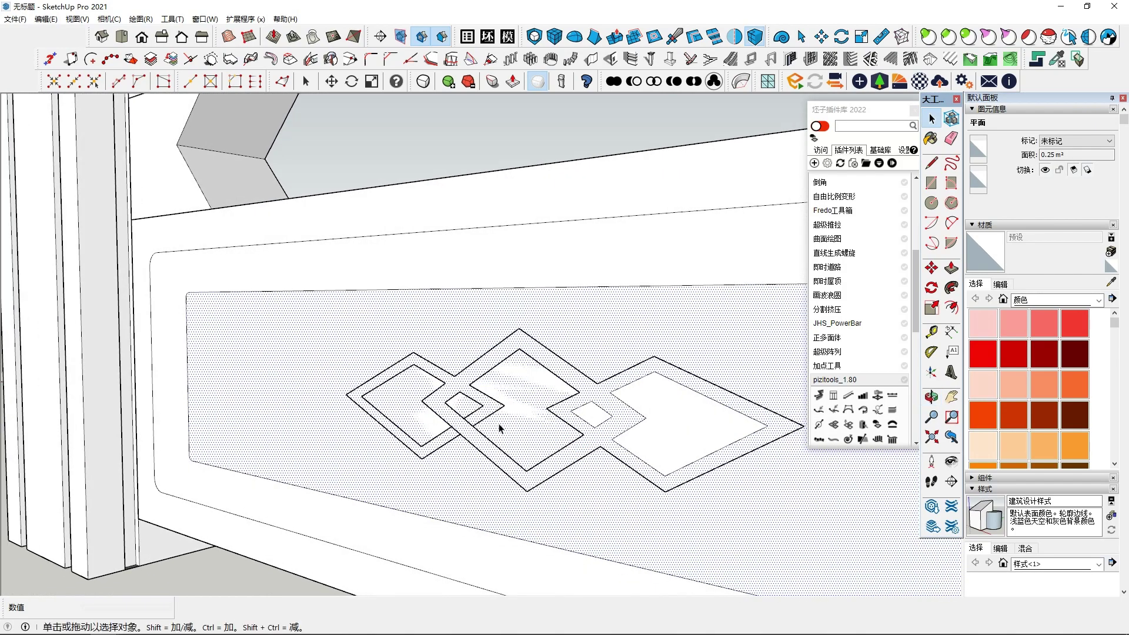
left_click(468, 425)
scroll(467, 425, "up", 2)
left_click(468, 428)
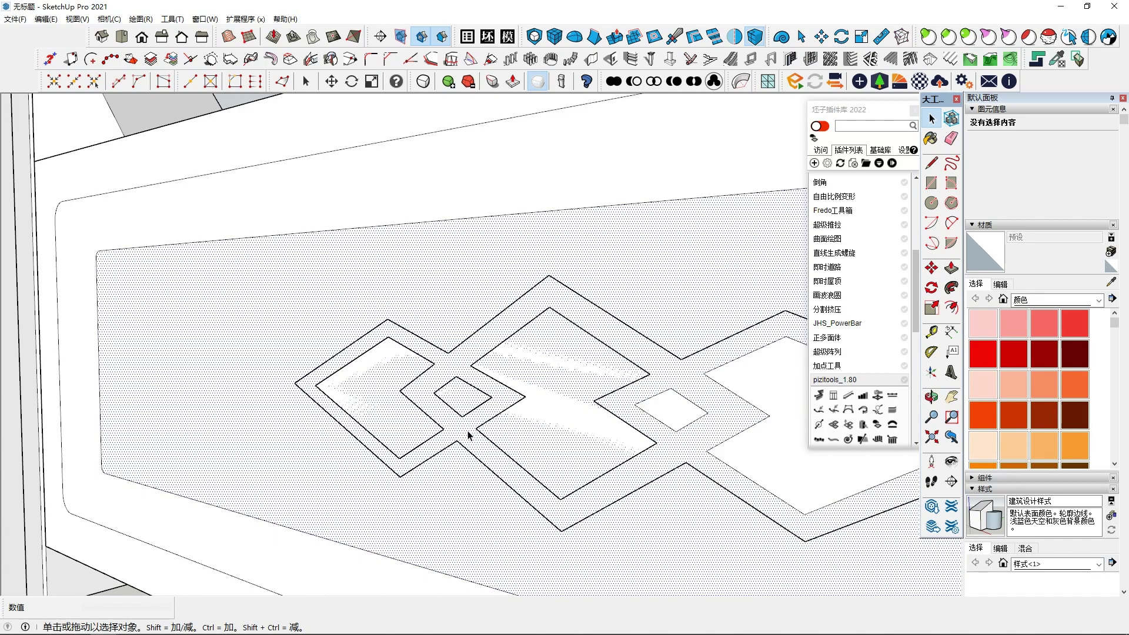
scroll(474, 433, "down", 3)
middle_click_drag(474, 433, 609, 430)
scroll(552, 429, "down", 5)
scroll(610, 433, "up", 2)
scroll(469, 427, "down", 3)
left_click_drag(369, 398, 565, 475)
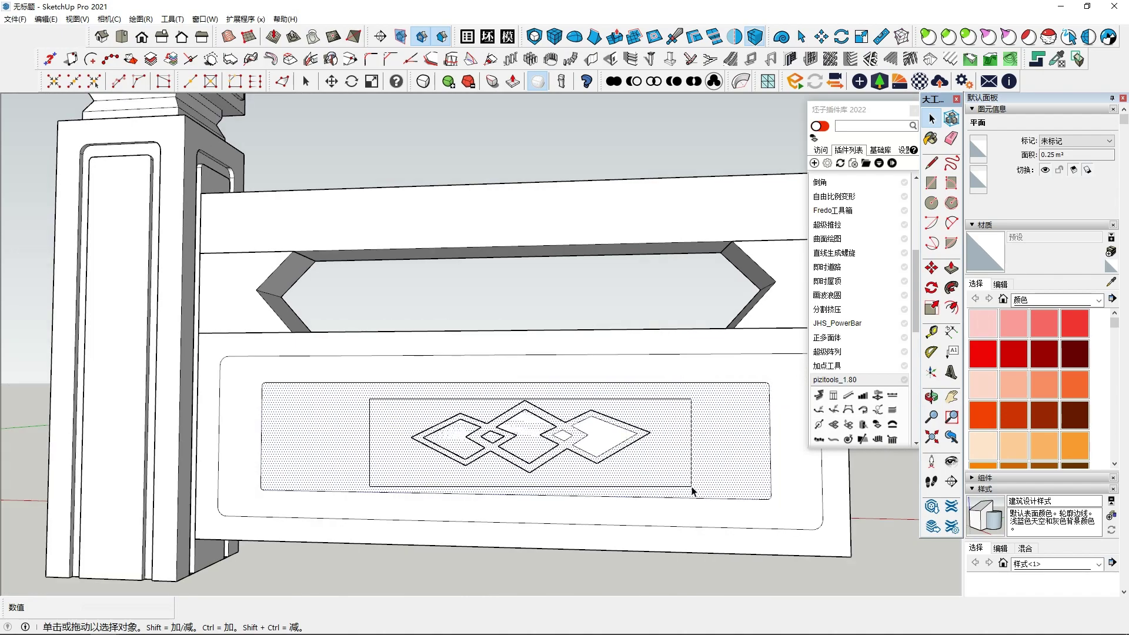
left_click_drag(691, 491, 691, 490)
scroll(509, 448, "down", 3)
middle_click_drag(509, 449, 693, 453)
key("ctrl")
left_click(575, 453)
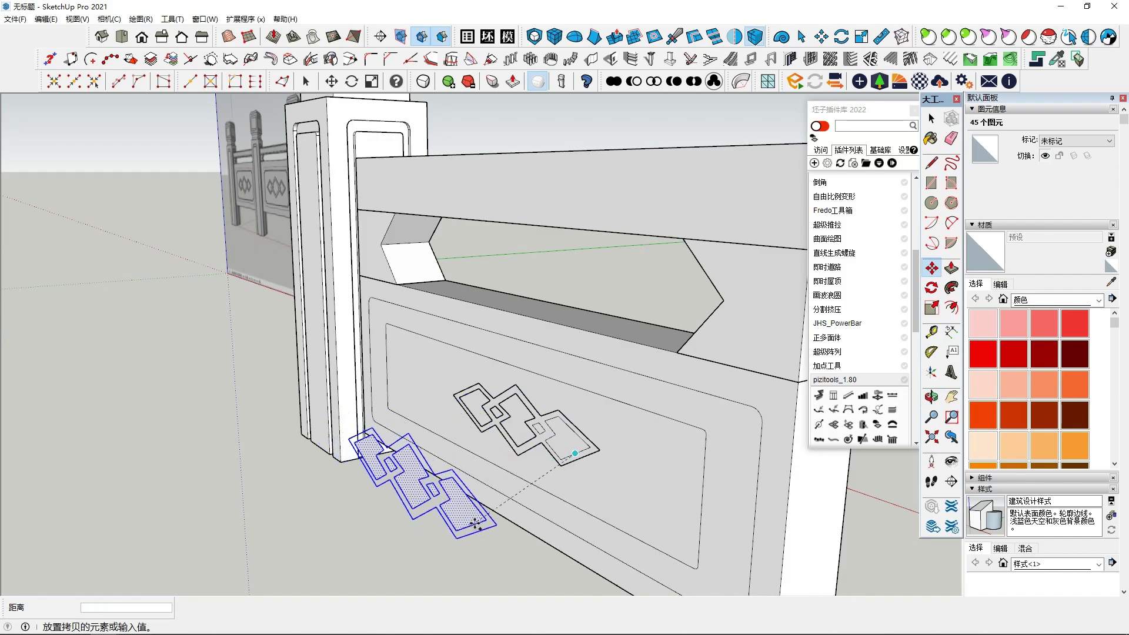
key("space")
Examine the edges and faces around the interlaced diamonds on the panel for overlapping surfaces
middle_click_drag(469, 519, 629, 415)
scroll(547, 399, "up", 1)
left_click(547, 396)
scroll(548, 397, "up", 3)
left_click(562, 393)
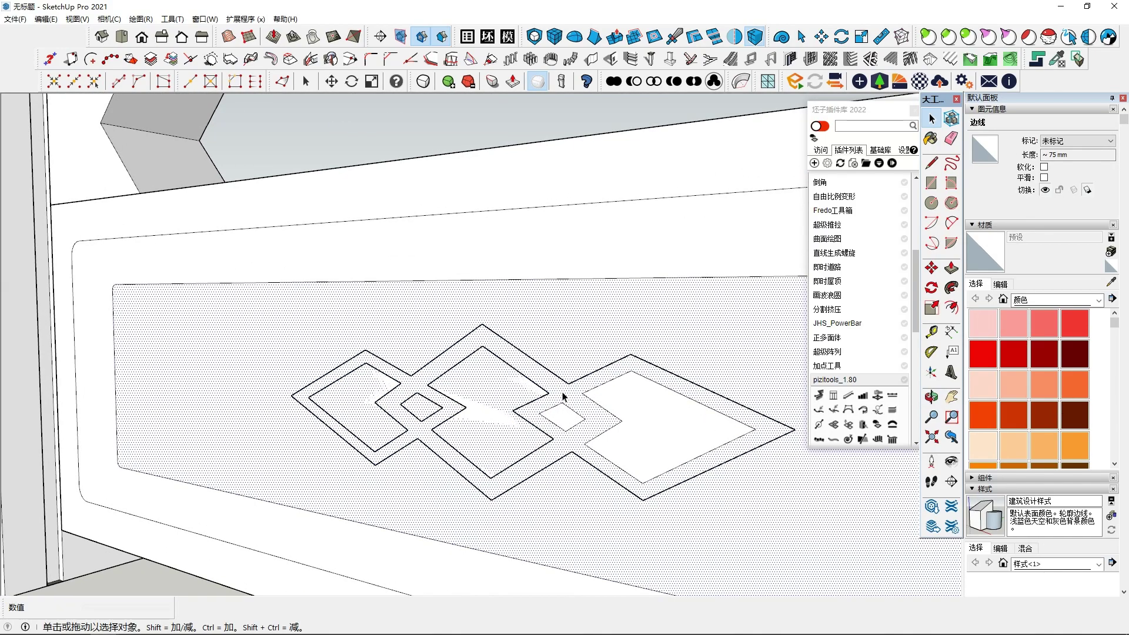
scroll(562, 393, "up", 2)
scroll(562, 393, "down", 2)
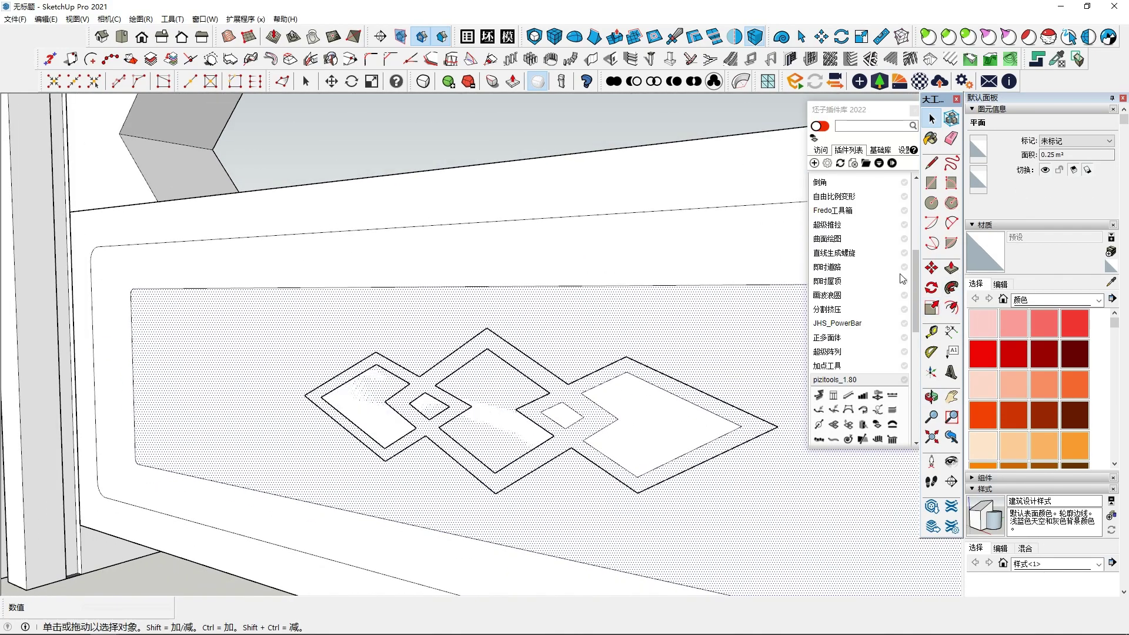
left_click(952, 269)
left_click(559, 405)
key("space")
Copy all faces and edges of the interlaced diamond pattern off the panel into the open space in front of it
middle_click_drag(551, 412, 612, 421)
scroll(461, 399, "up", 1)
middle_click_drag(462, 399, 499, 445)
left_click(531, 335)
scroll(532, 336, "down", 2)
mouse_move(531, 341)
middle_mouse_down()
mouse_move(529, 407)
mouse_move(587, 370)
mouse_move(530, 333)
middle_mouse_up()
left_click_drag(765, 456, 768, 457)
middle_click_drag(685, 383, 676, 366)
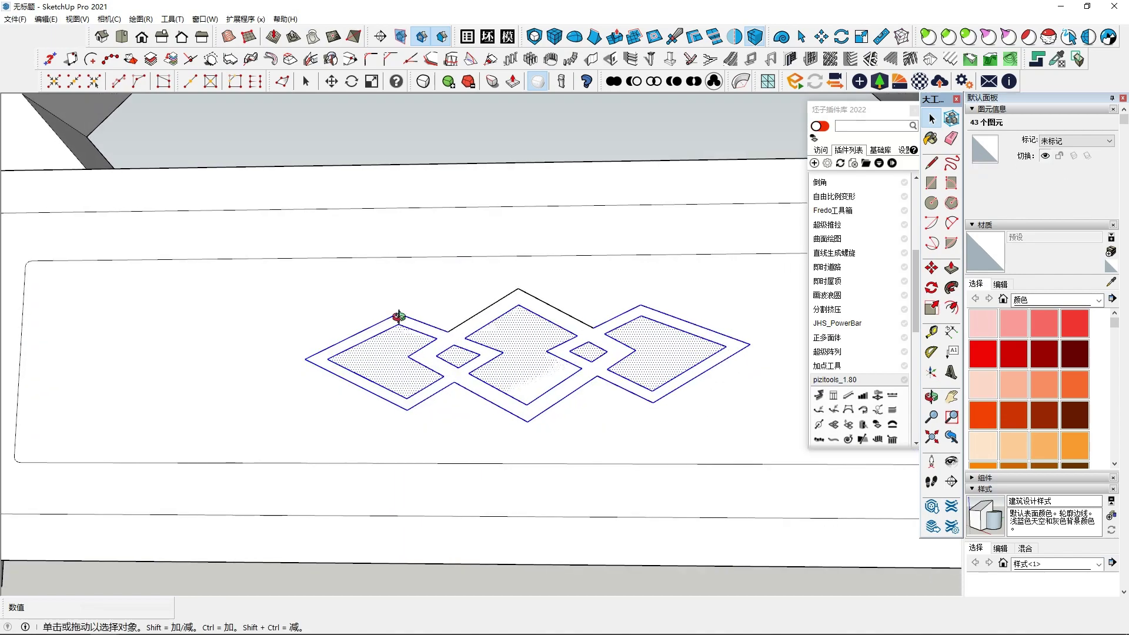
middle_click_drag(400, 330, 403, 320)
left_click_drag(267, 282, 345, 318)
left_click_drag(770, 437, 772, 439)
middle_click_drag(638, 455, 471, 500)
middle_click_drag(621, 427, 493, 511)
scroll(1004, 320, "down", 3)
left_click(931, 268)
left_click(566, 455)
key("ctrl")
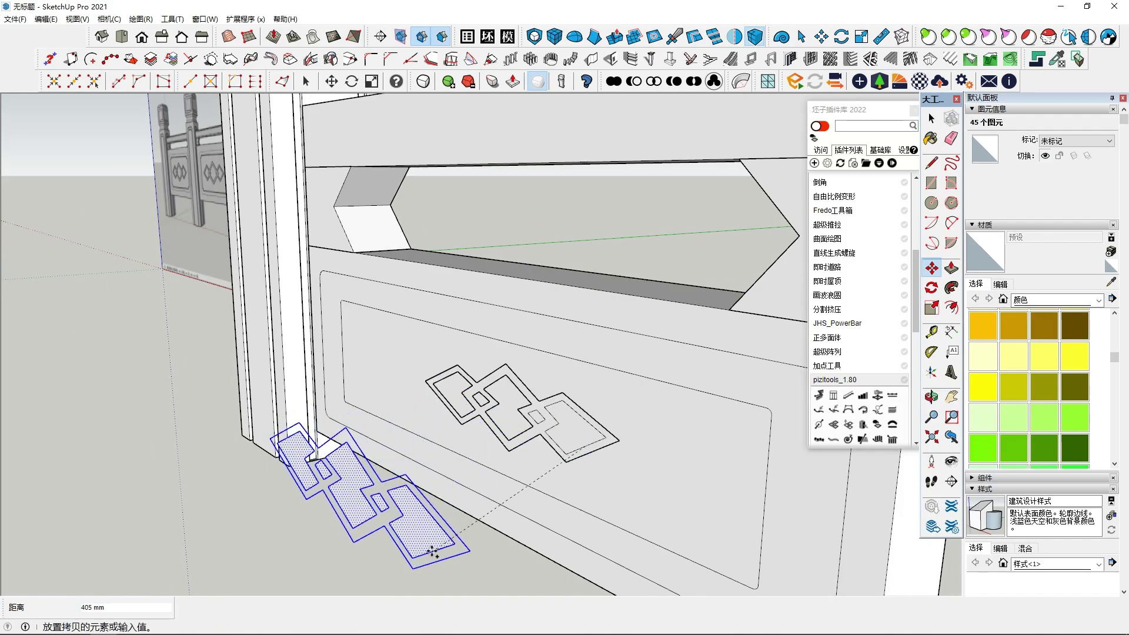
scroll(380, 507, "down", 1)
left_click(383, 507)
middle_click_drag(384, 506, 412, 517)
scroll(516, 466, "up", 1)
key("space")
Generate the missing faces in the copied diamond pattern with the pizitools plugin
left_click(385, 497)
scroll(360, 483, "down", 2)
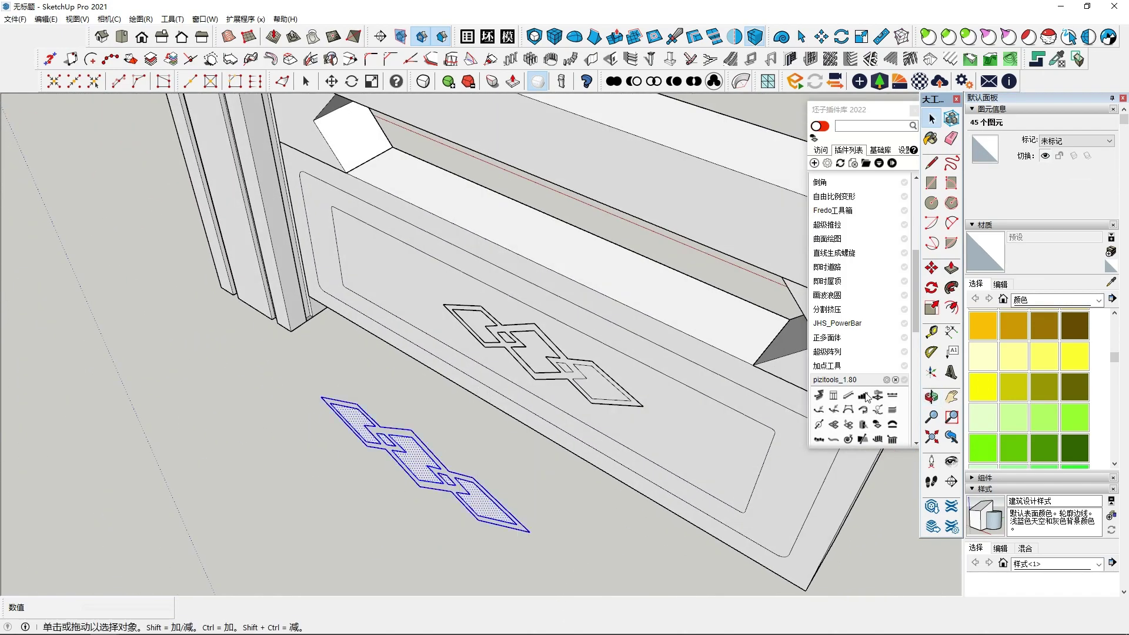
left_click(878, 427)
middle_click_drag(541, 408, 570, 350)
mouse_move(454, 341)
middle_mouse_down()
mouse_move(436, 347)
mouse_move(445, 358)
middle_mouse_up()
scroll(445, 359, "down", 1)
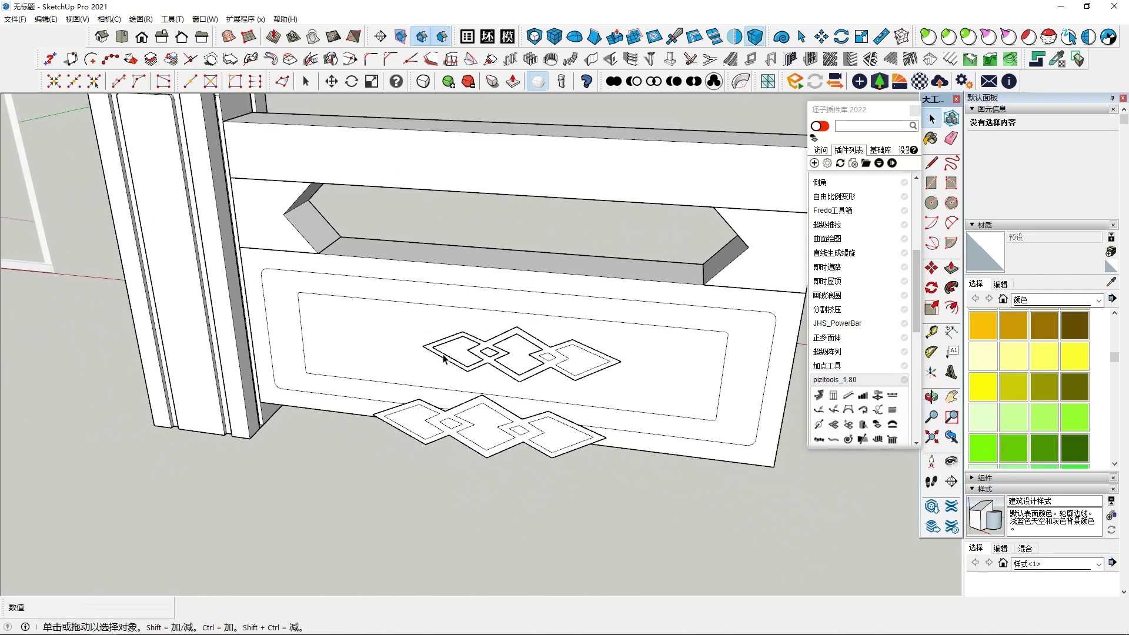
Delete the original diamond pattern from the panel and move the copied pattern back into its place
scroll(606, 385, "up", 3)
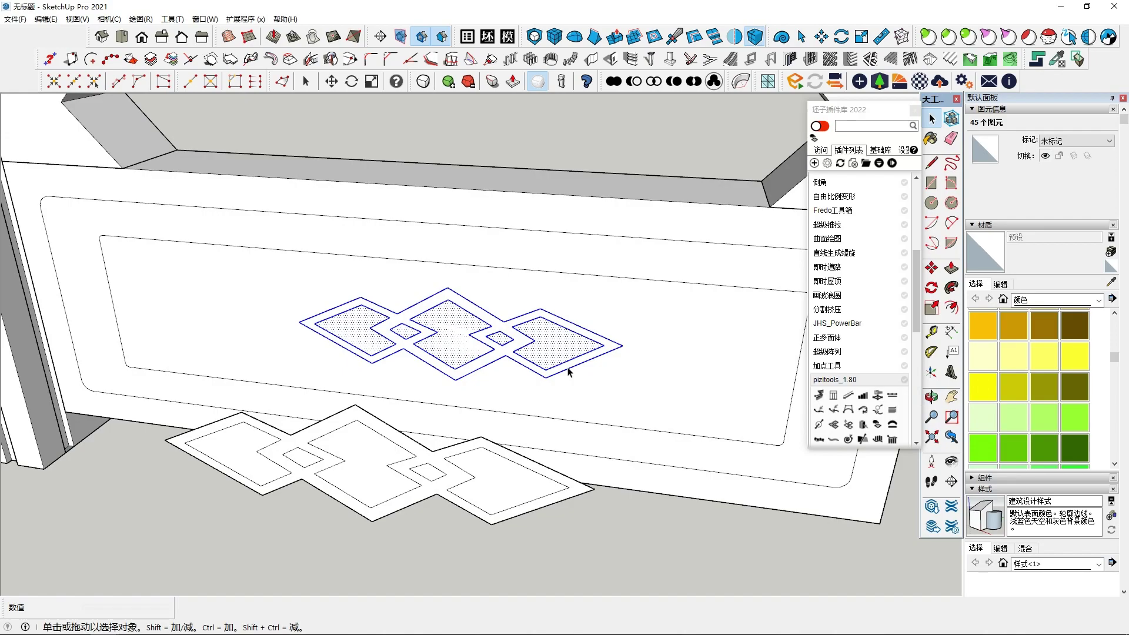
key("Delete")
middle_click_drag(568, 371, 446, 500)
triple_click(445, 500)
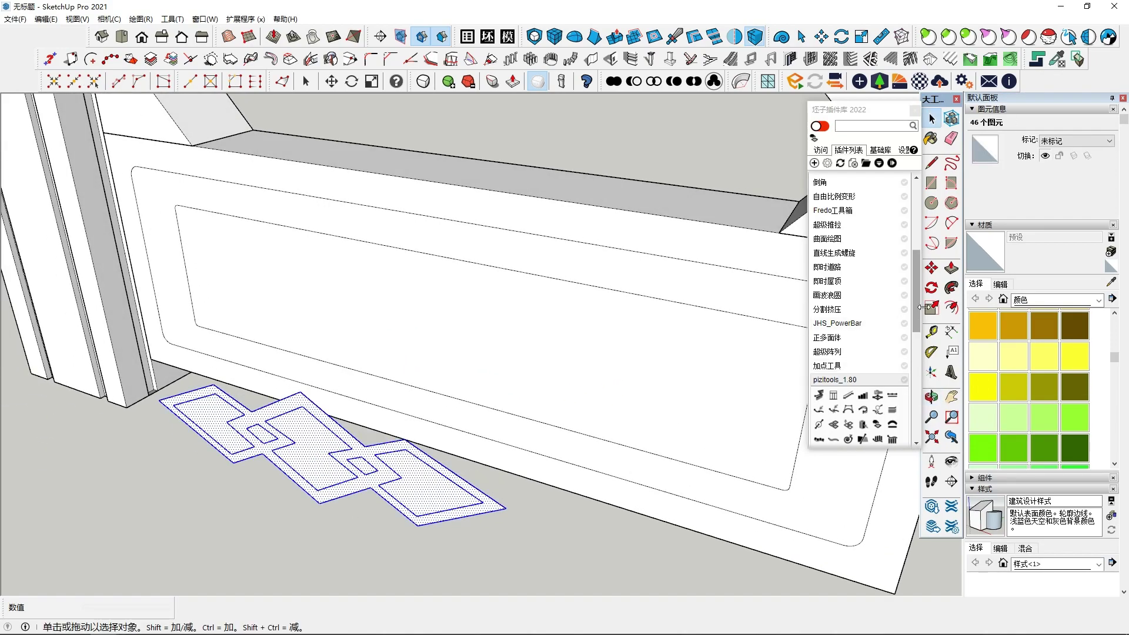
left_click(933, 269)
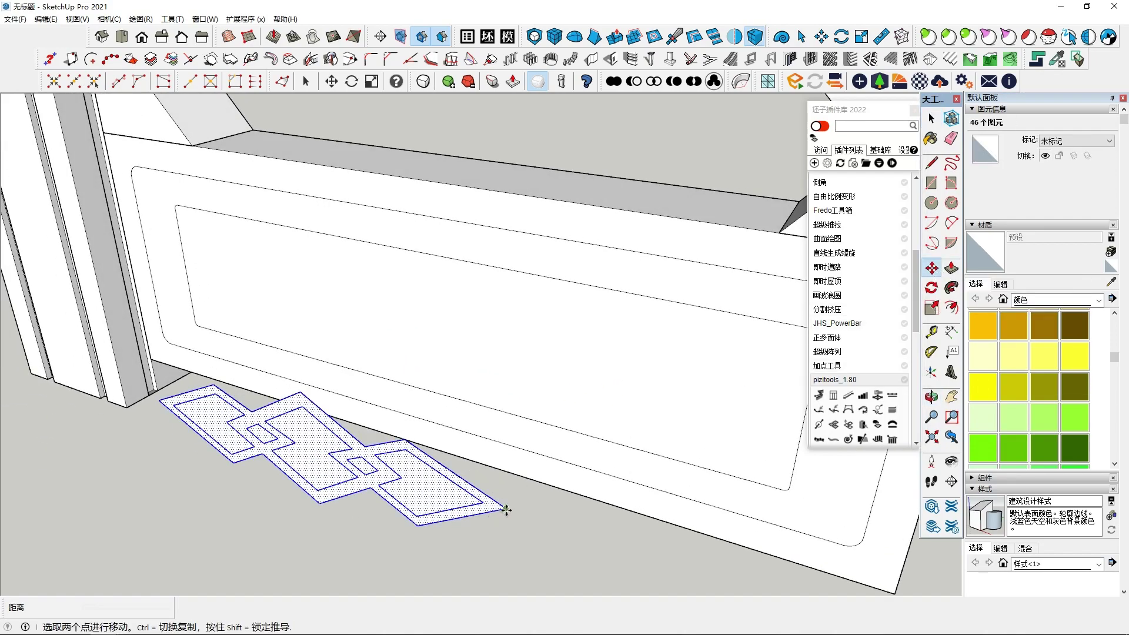
left_click(506, 510)
middle_click_drag(596, 357, 567, 352)
left_click(601, 362)
key("space")
Draw a line across the inner frame's upper corner to rebuild the panel face, and remove that line
scroll(671, 337, "down", 2)
scroll(671, 337, "down", 1)
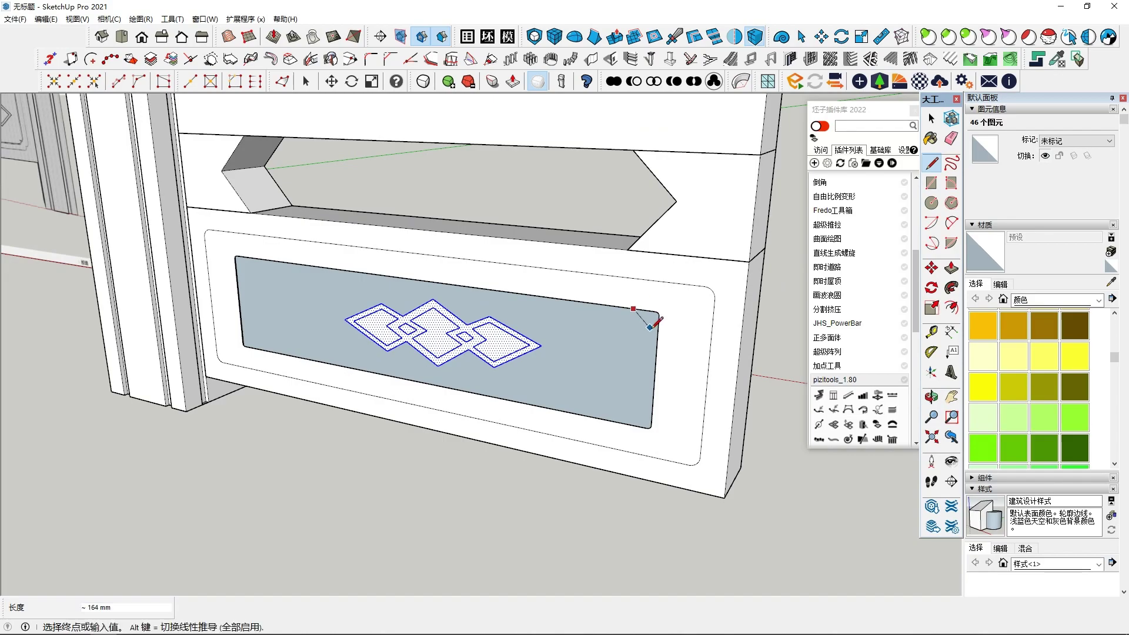
left_click(658, 336)
key("space")
left_click(652, 333)
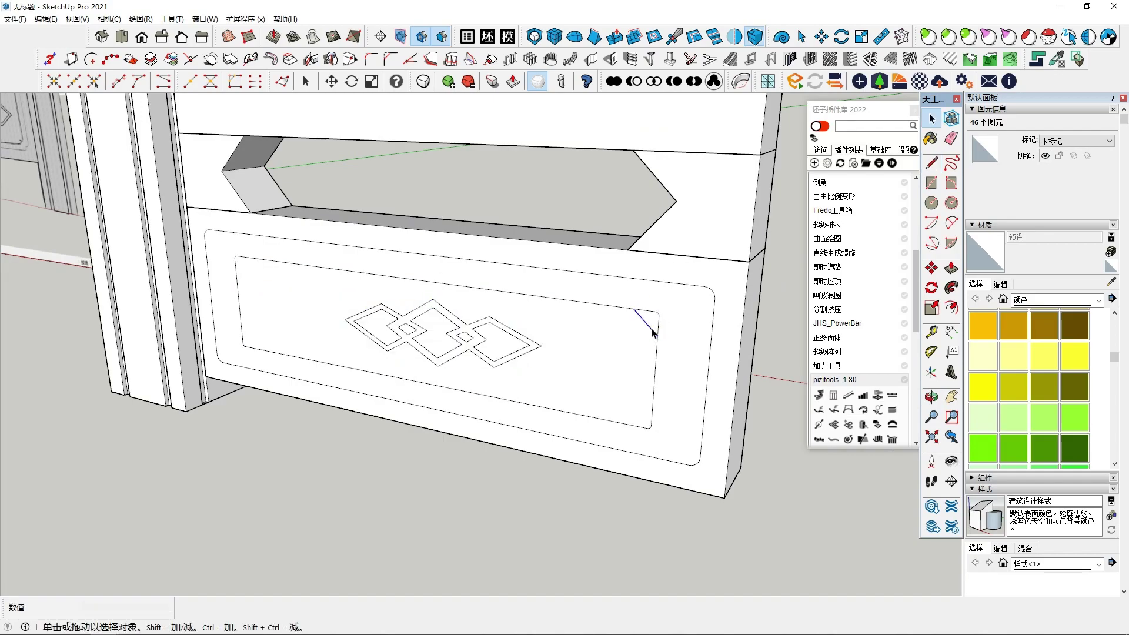
Extrude the interlaced diamond band 10 mm outward from the panel face with Push/Pull
scroll(516, 308, "up", 2)
left_click(458, 323)
scroll(459, 322, "up", 3)
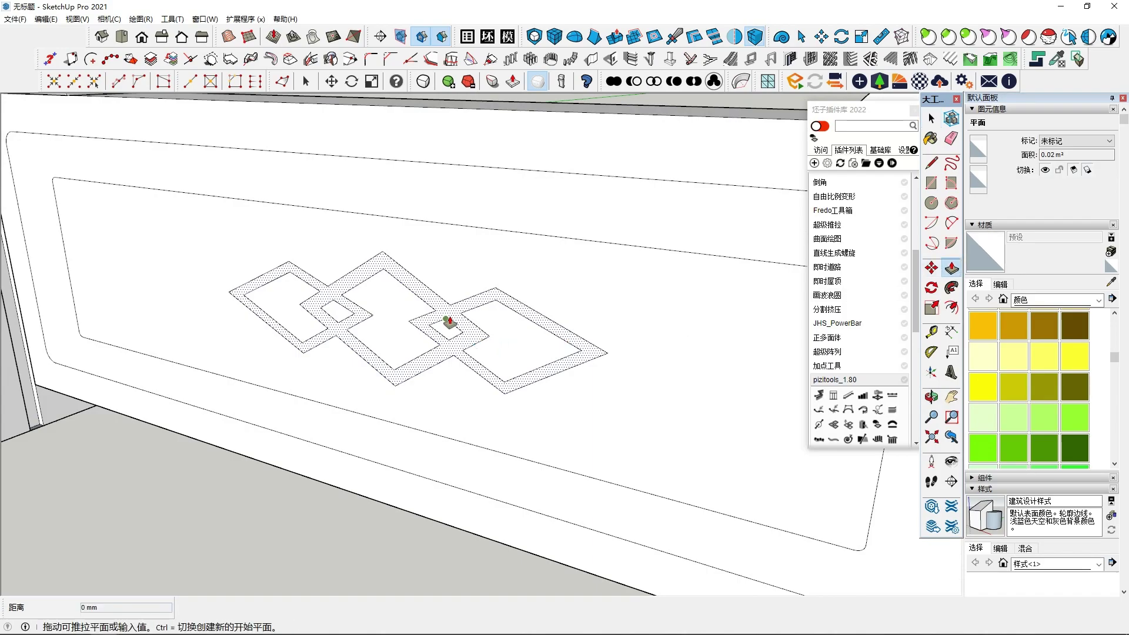
middle_click_drag(441, 328, 340, 365)
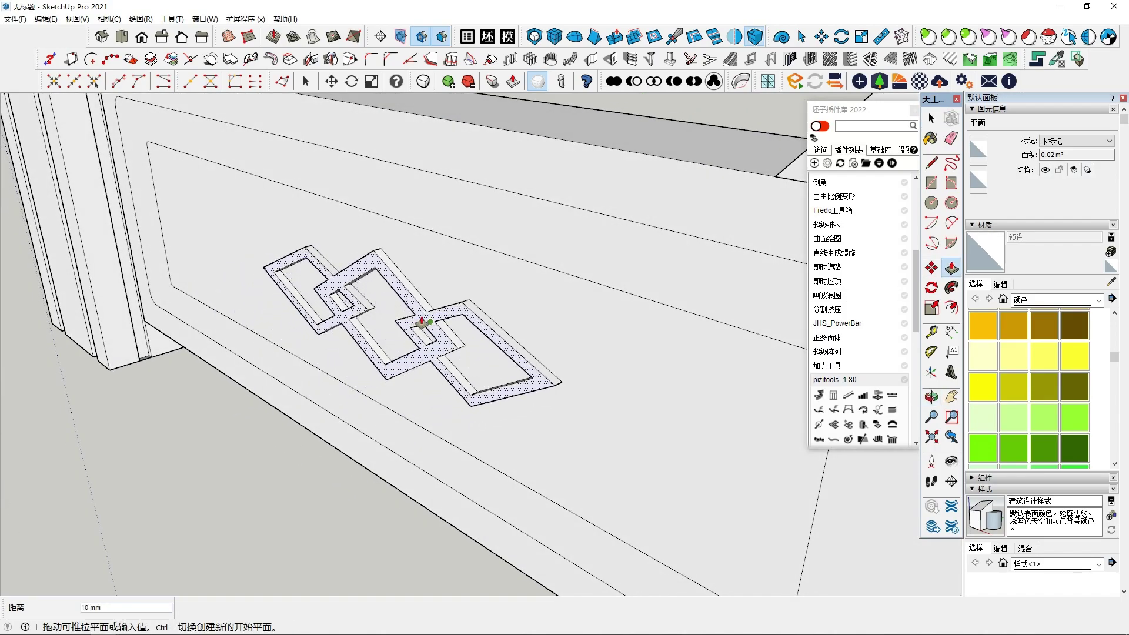
left_click(424, 322)
scroll(479, 368, "down", 5)
key("space")
Mirror the panel's front face, including its frames and diamond relief, about the plane at the railing's back edge
middle_click_drag(558, 401, 389, 251)
left_click(307, 404)
left_click_drag(499, 475, 501, 470)
middle_click_drag(500, 470, 523, 106)
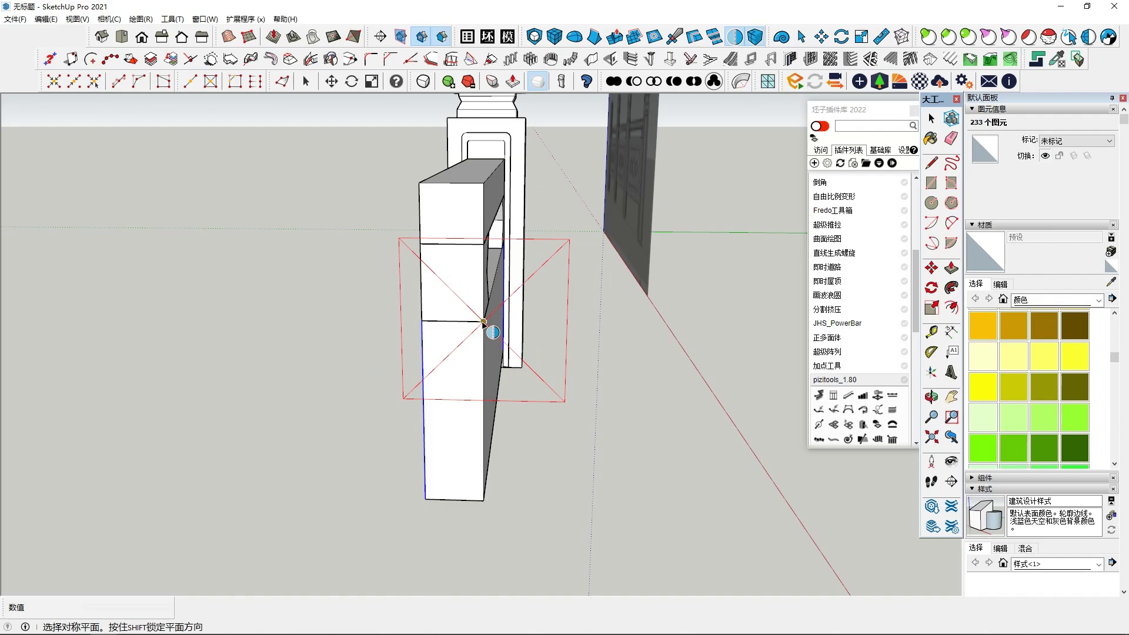
key("space")
left_click(547, 358)
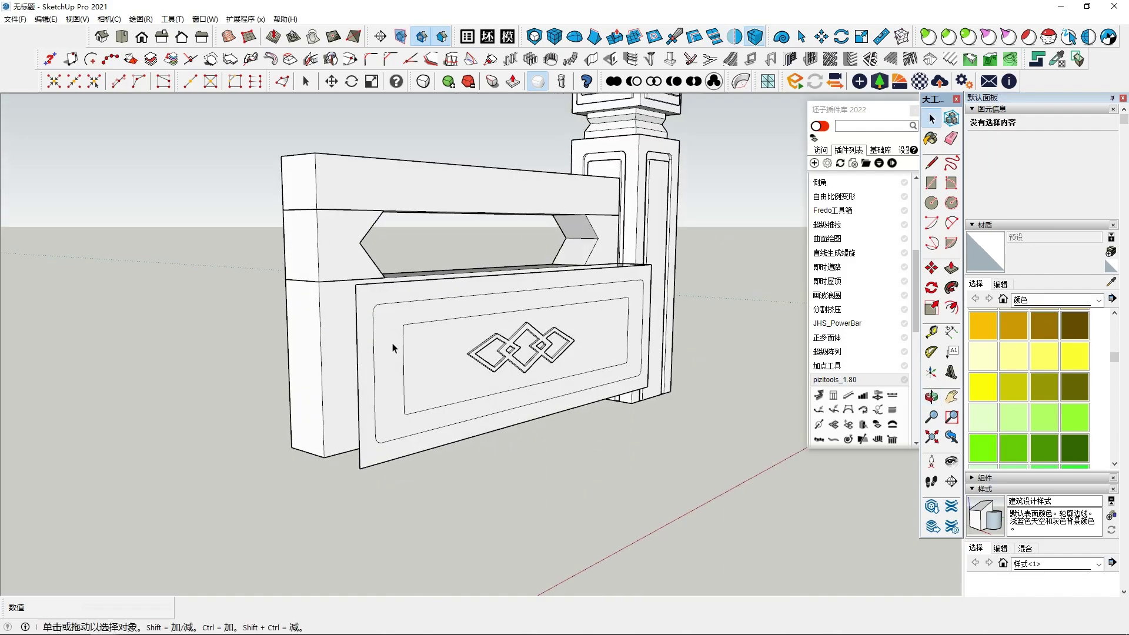
Move the mirrored panel face with its connecting strip about 145 mm so it sits flush on the railing's back
middle_click_drag(394, 348, 541, 235)
left_click(516, 198)
scroll(516, 202, "up", 5)
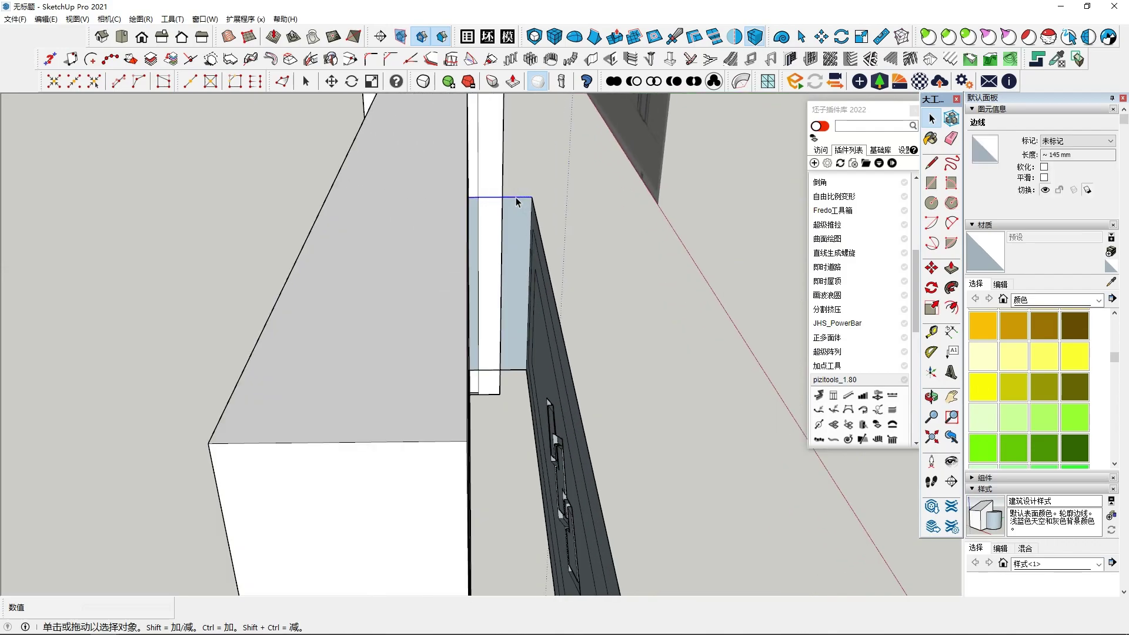
middle_click_drag(517, 210, 561, 401)
left_click(533, 258)
scroll(492, 220, "down", 4)
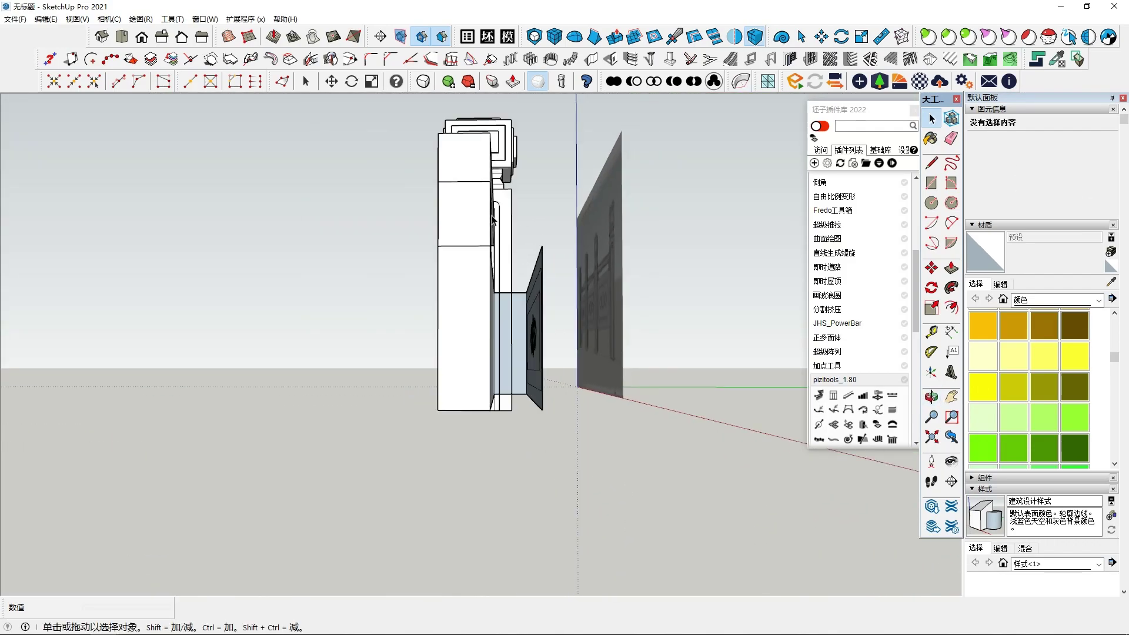
left_click_drag(627, 470, 626, 470)
middle_click_drag(599, 373, 572, 422)
scroll(572, 422, "up", 3)
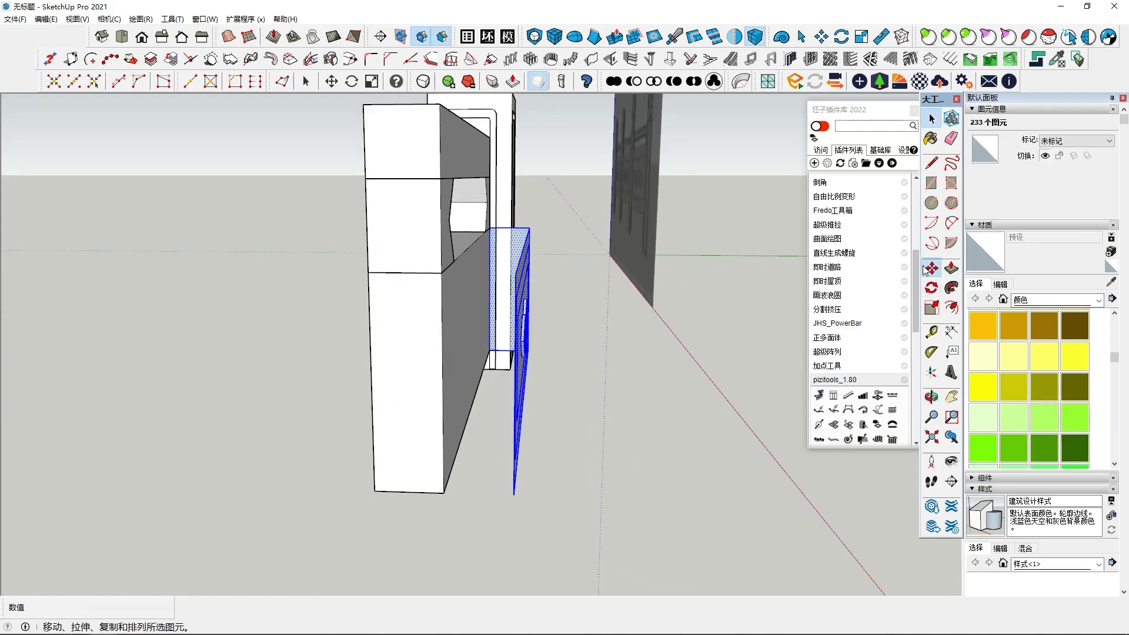
left_click(516, 274)
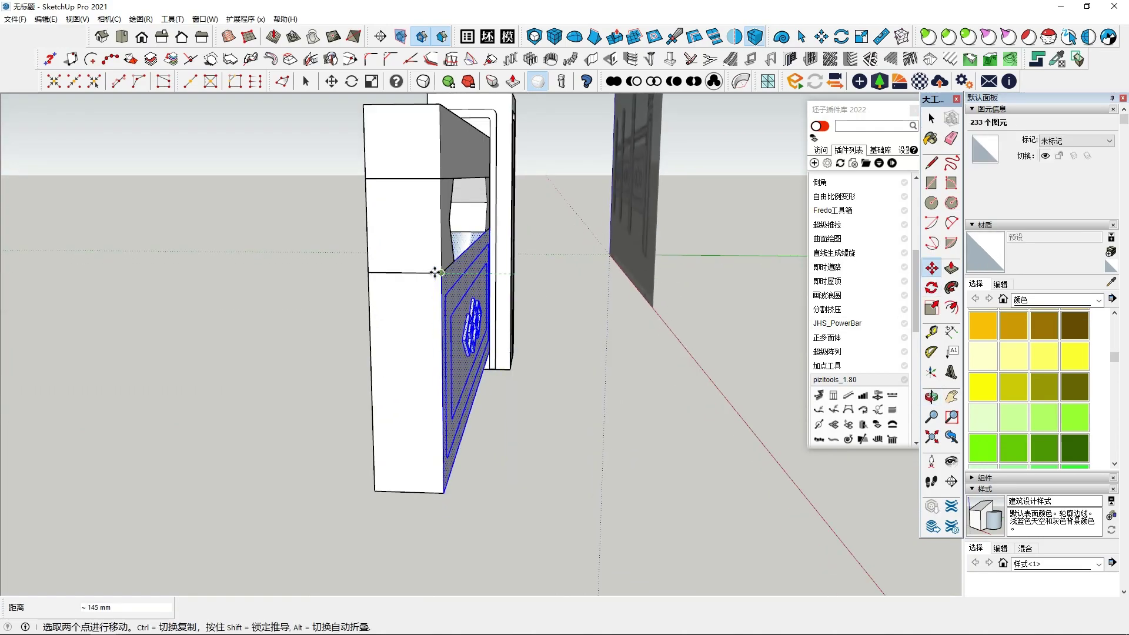
left_click(435, 270)
scroll(587, 330, "up", 5)
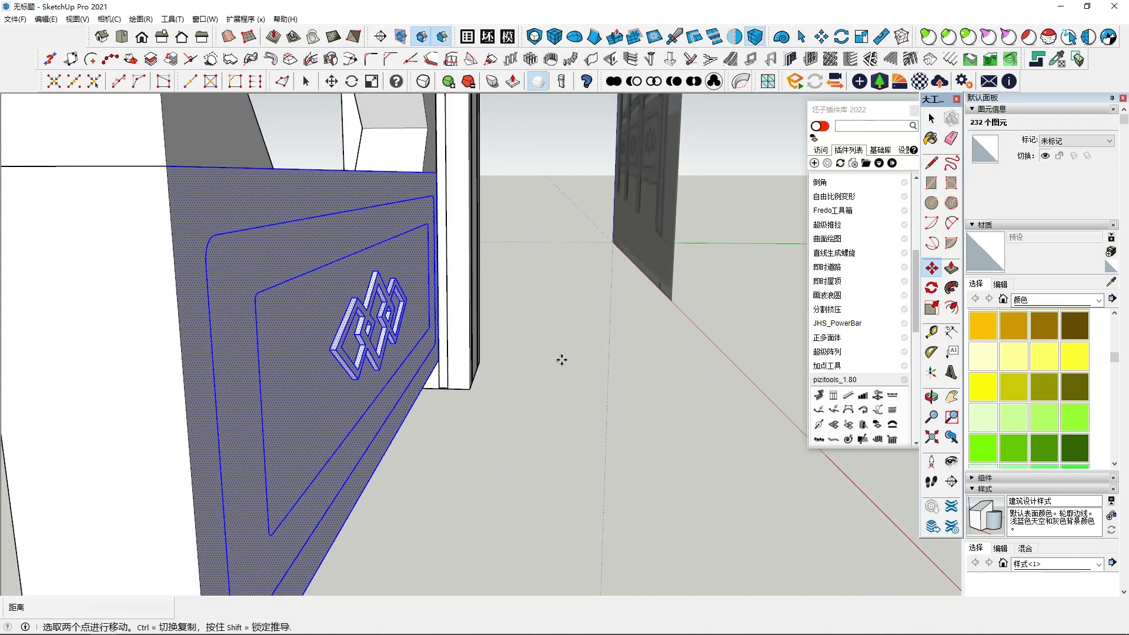
key("space")
Group the rails and the decorated infill panel, leaving out the post
scroll(541, 362, "down", 5)
left_click(463, 412)
middle_click_drag(463, 413, 403, 377)
left_click_drag(403, 437, 431, 438)
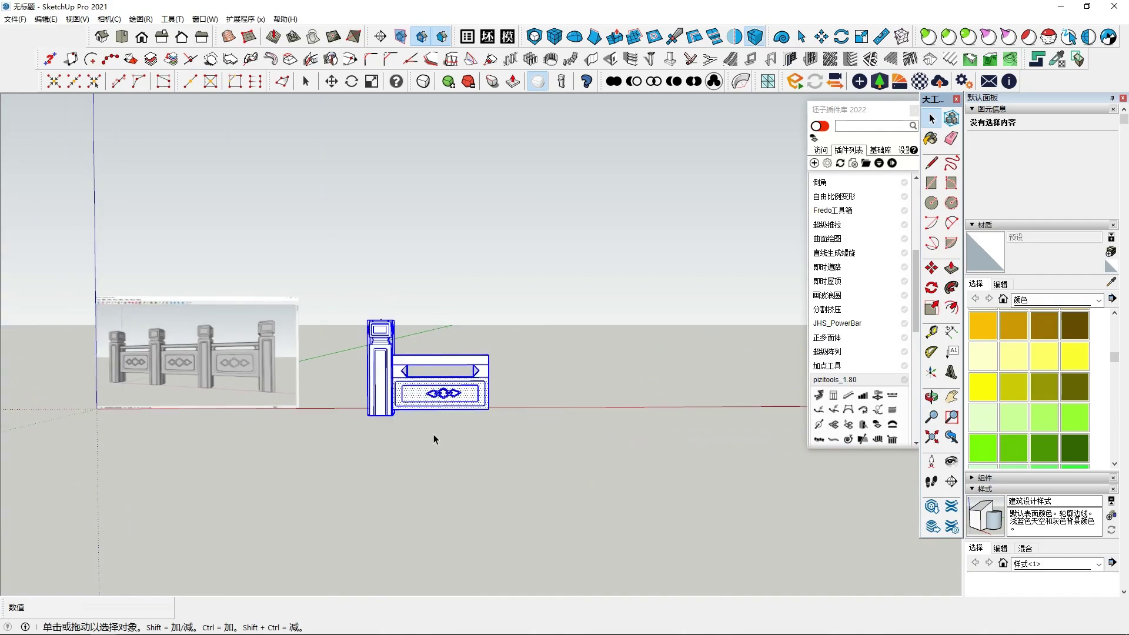
scroll(438, 418, "up", 3)
right_click(411, 366)
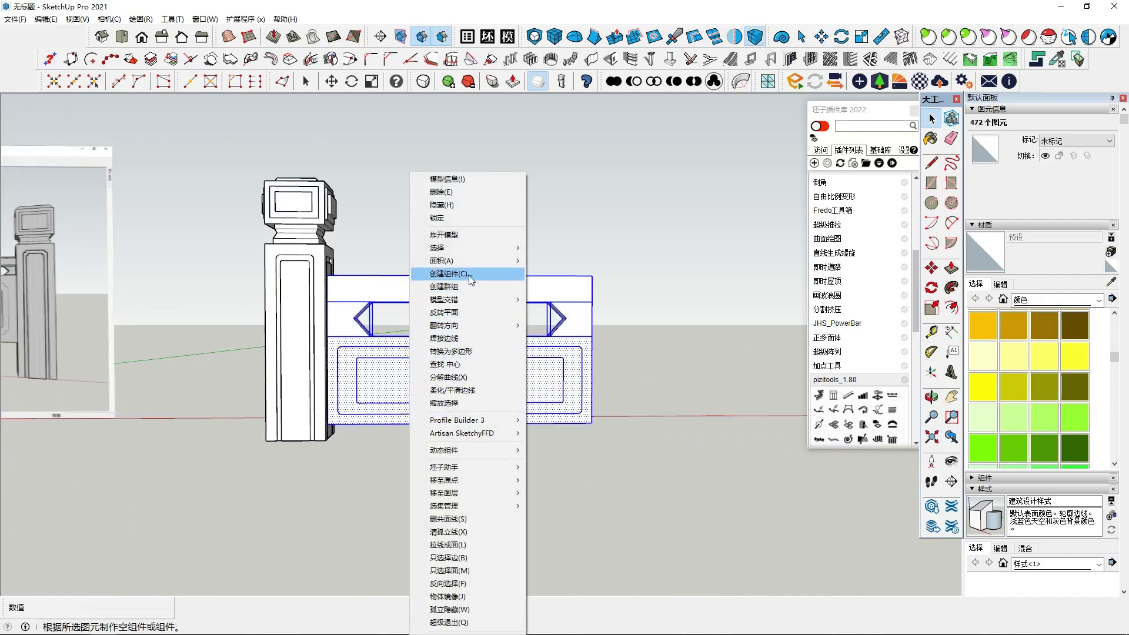
left_click(452, 285)
Copy the post about 1626 mm along the red axis to the opposite end of the railing section
left_click_drag(312, 206, 399, 415)
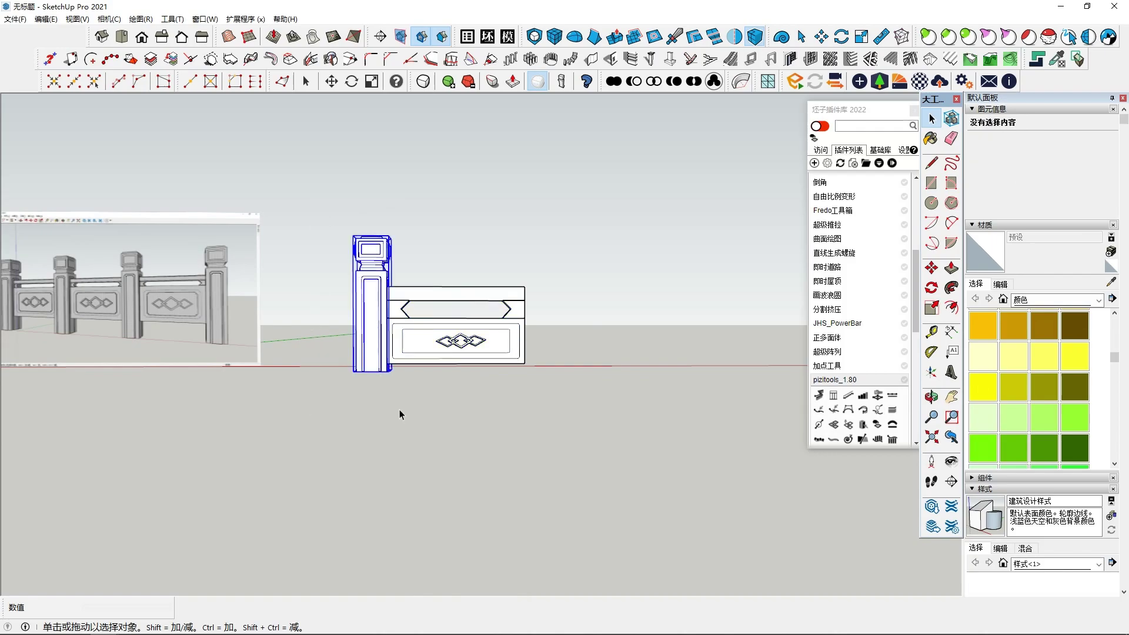
left_click(355, 372)
key("ctrl")
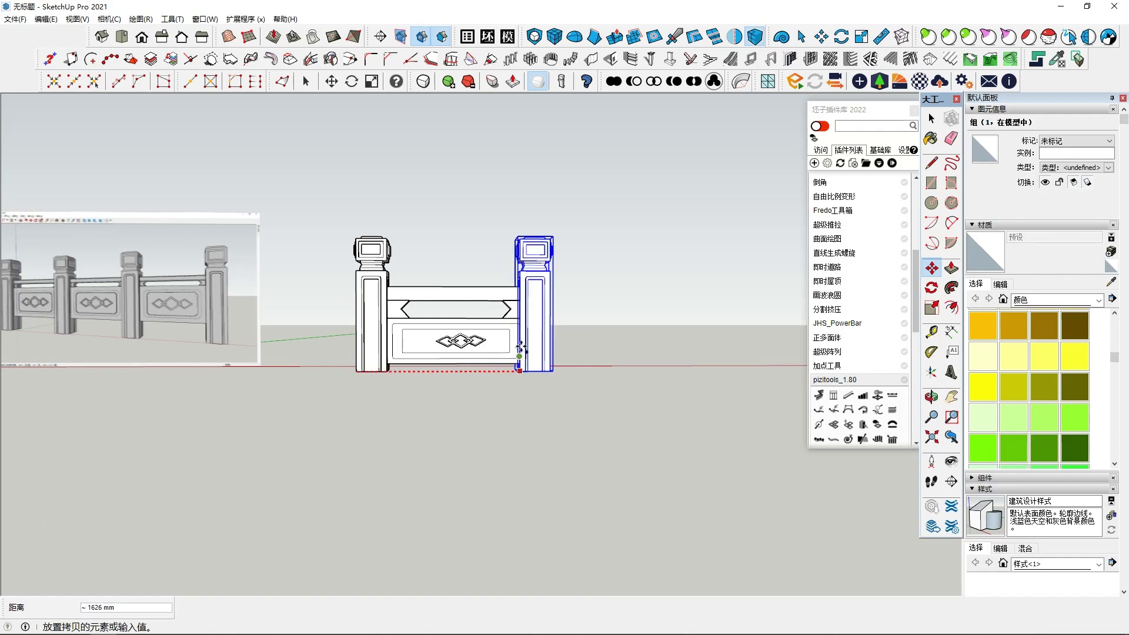
left_click(524, 358)
Copy the infill section and the second post about 1719 mm along the red axis to form a second bay
middle_click_drag(524, 357, 564, 352)
key("space")
left_click_drag(597, 221, 427, 418)
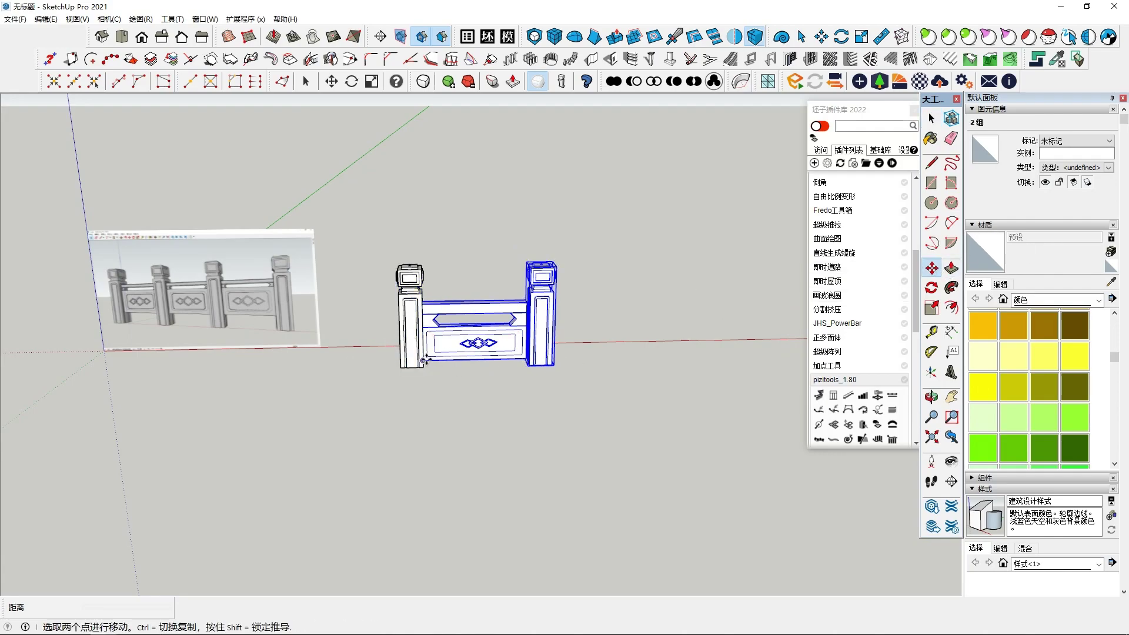
key("ctrl")
left_click(424, 361)
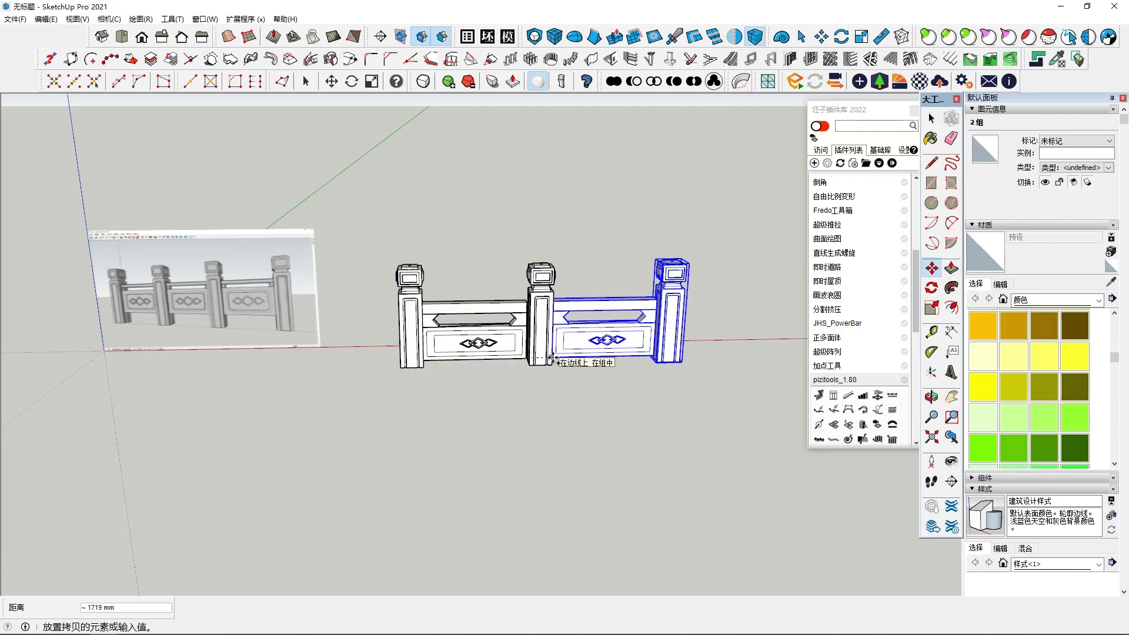
left_click(552, 357)
Copy the second bay and its end post another 1717 mm along the red axis to form a third bay
middle_click_drag(553, 357, 400, 381, "shift")
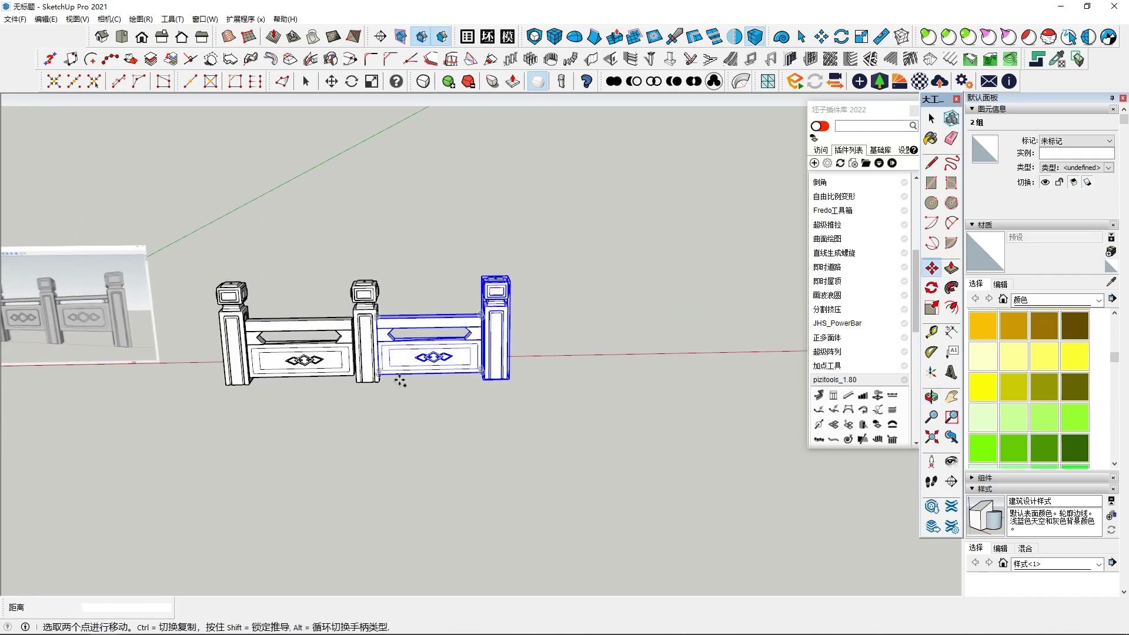
left_click(385, 374)
key("ctrl")
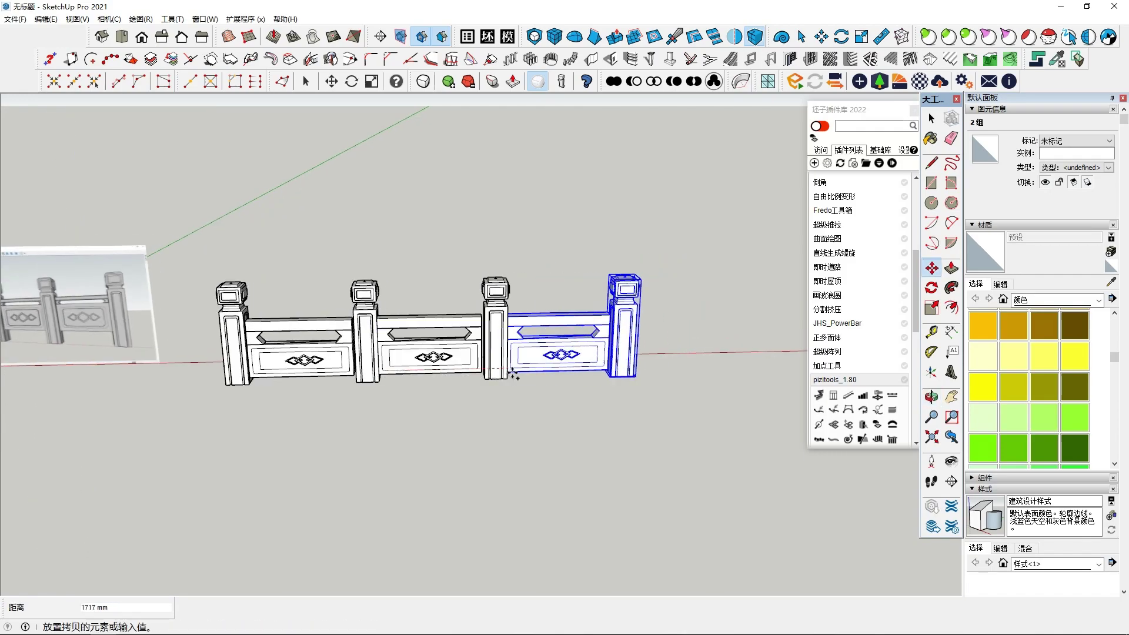
left_click(513, 370)
key("space")
left_click(486, 402)
Paint all seven groups of the finished railing with the grey colour M04
scroll(486, 404, "down", 5)
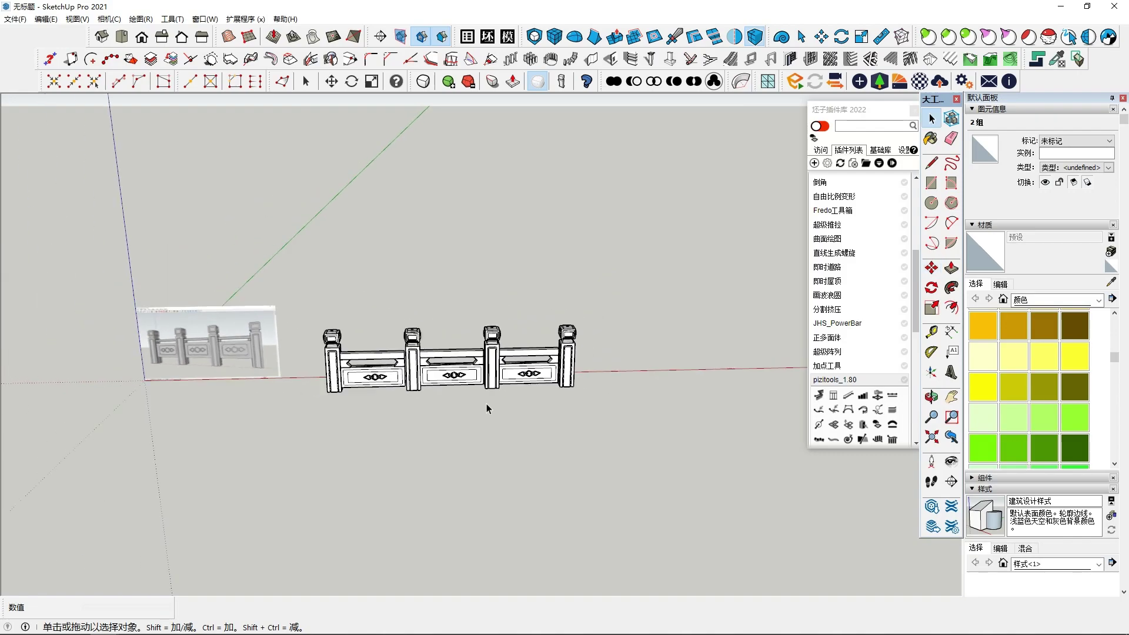
scroll(486, 403, "up", 4)
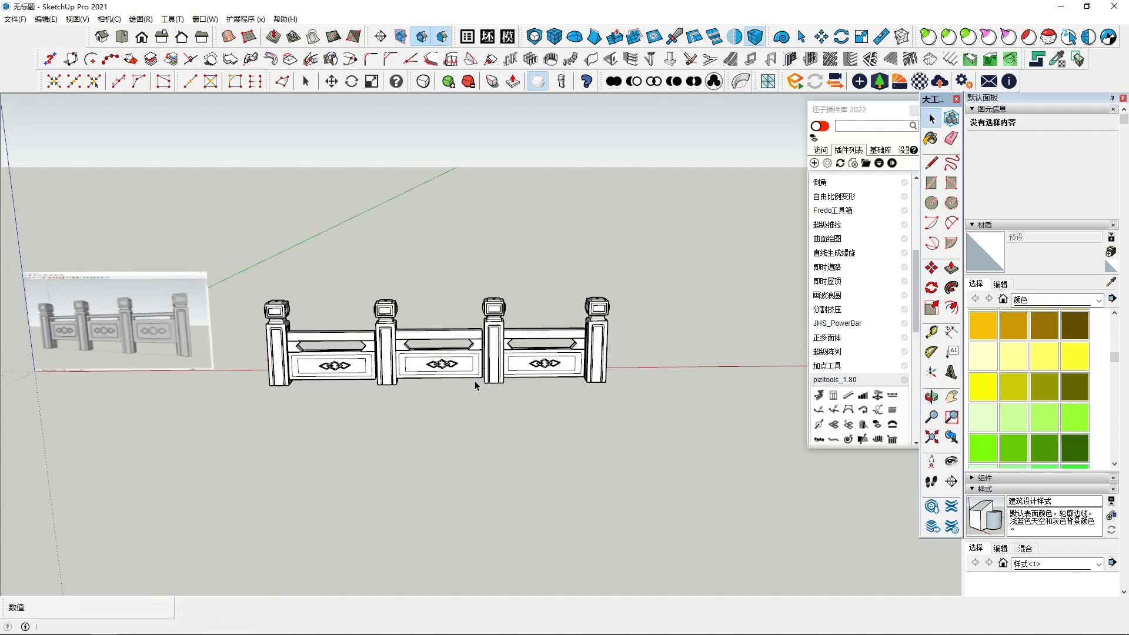
scroll(439, 294, "up", 2)
scroll(1049, 414, "down", 5)
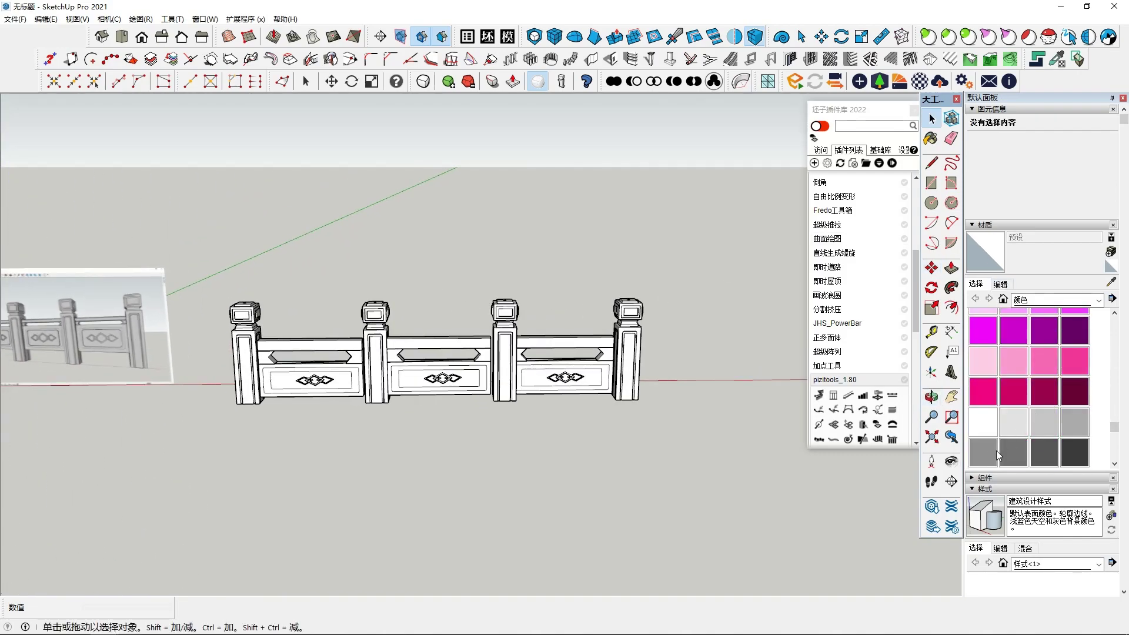
left_click_drag(662, 487, 703, 483)
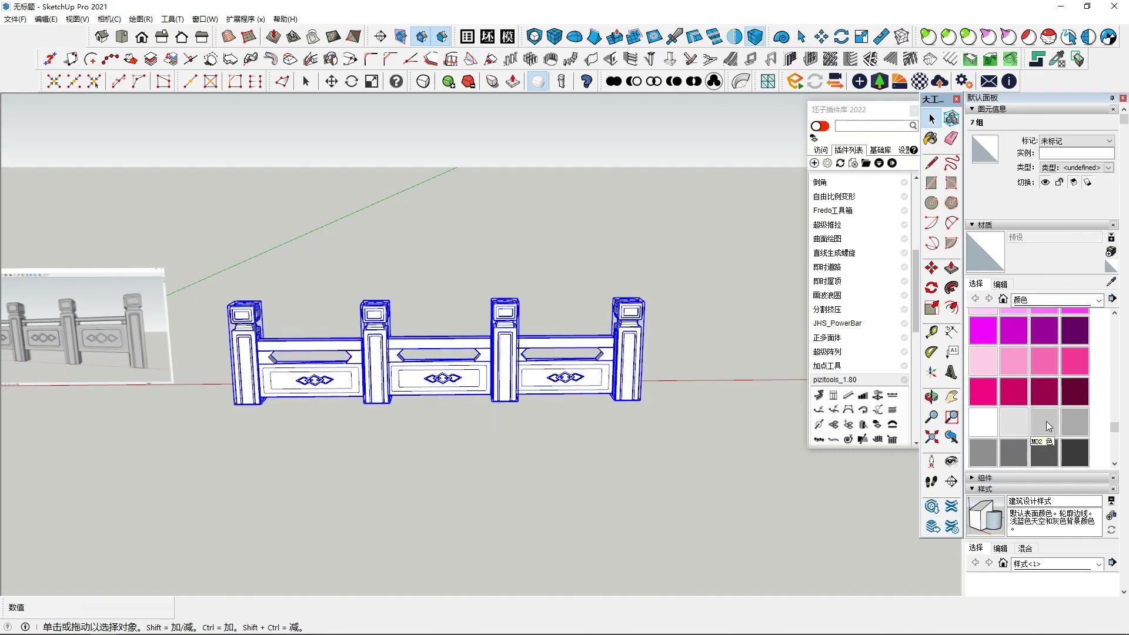
left_click(1046, 421)
left_click(983, 453)
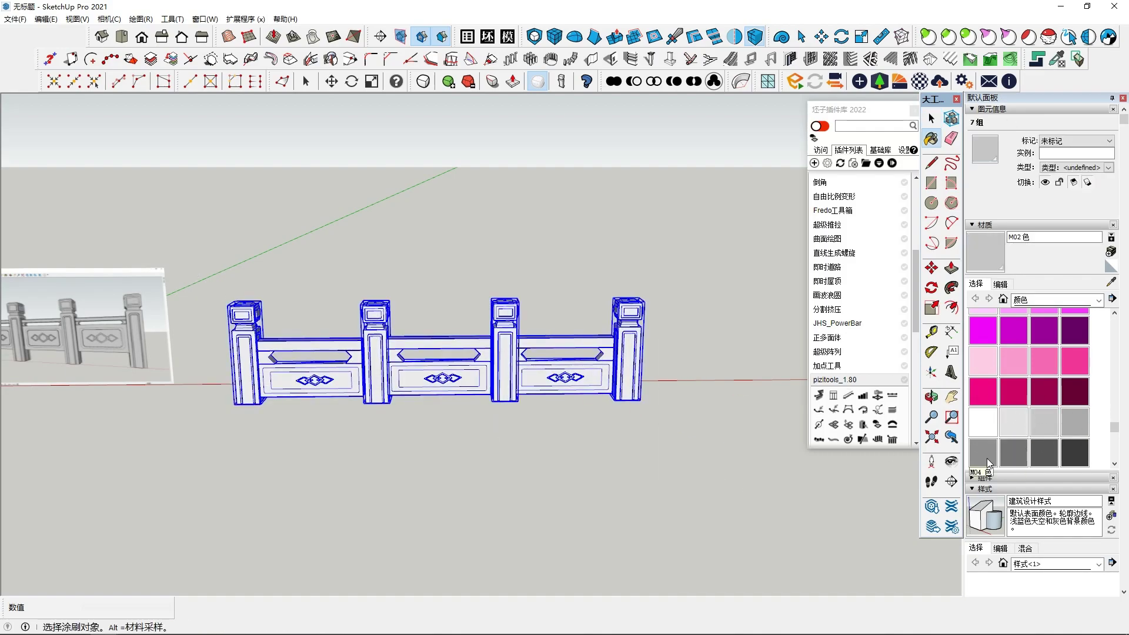
left_click(610, 395)
mouse_move(609, 396)
middle_mouse_down()
mouse_move(523, 425)
mouse_move(547, 391)
middle_mouse_up()
key("space")
left_click(538, 433)
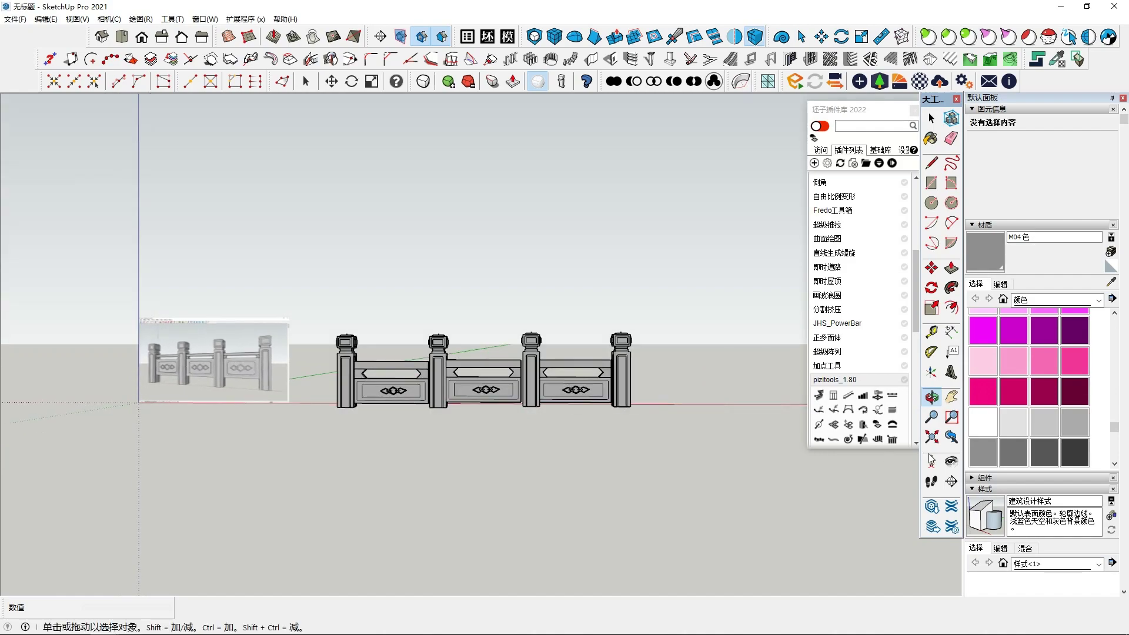
left_click(1075, 423)
scroll(572, 386, "down", 2)
key("space")
scroll(504, 416, "up", 2)
scroll(504, 420, "up", 2)
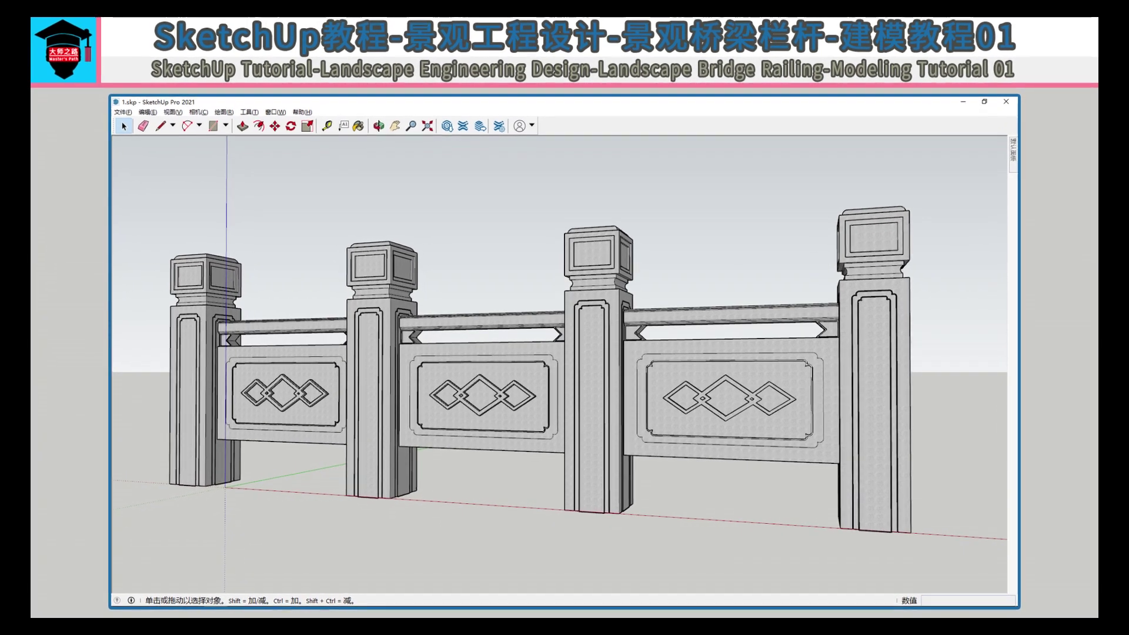